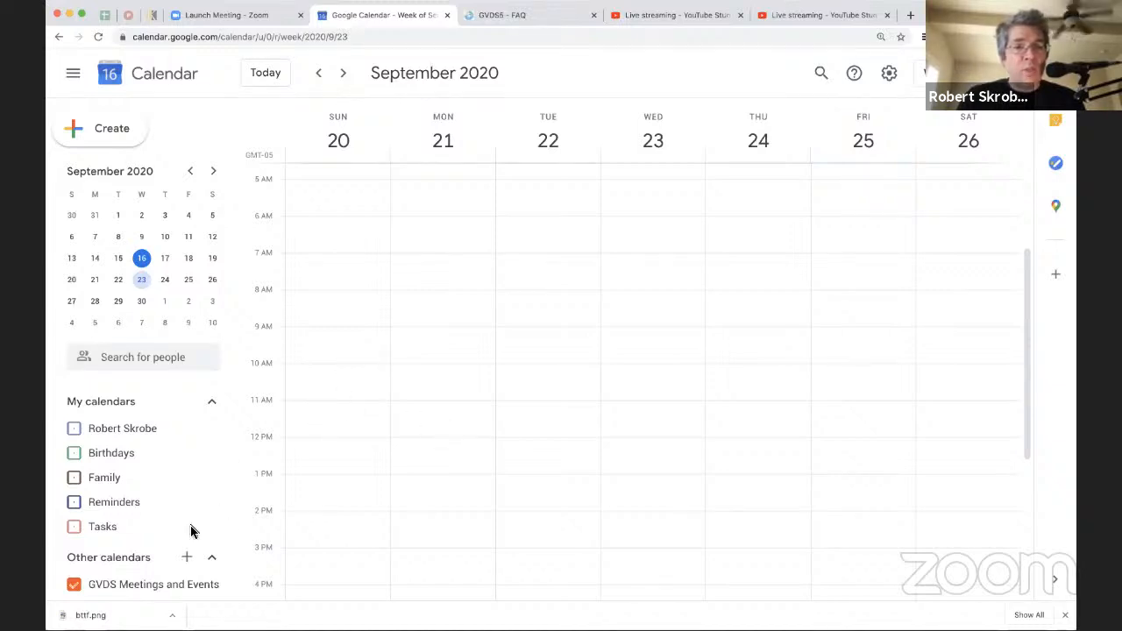
Step: Start a new calendar and name it "Lesson #7 - Calendar of Choice"
scroll(191, 530, "down", 1)
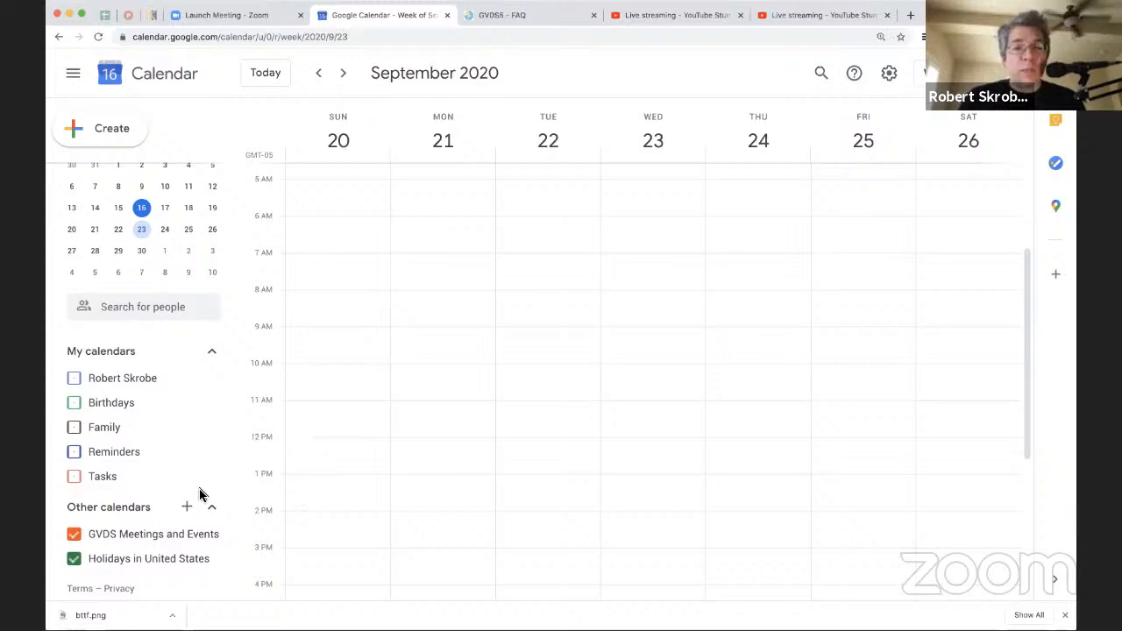
left_click(186, 507)
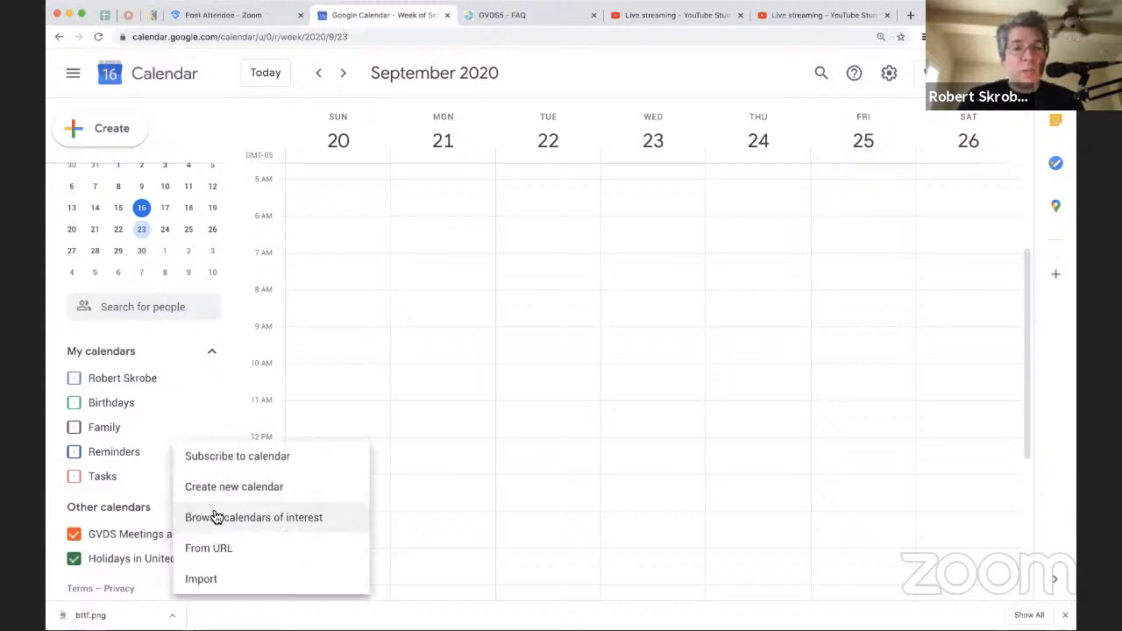
left_click(215, 489)
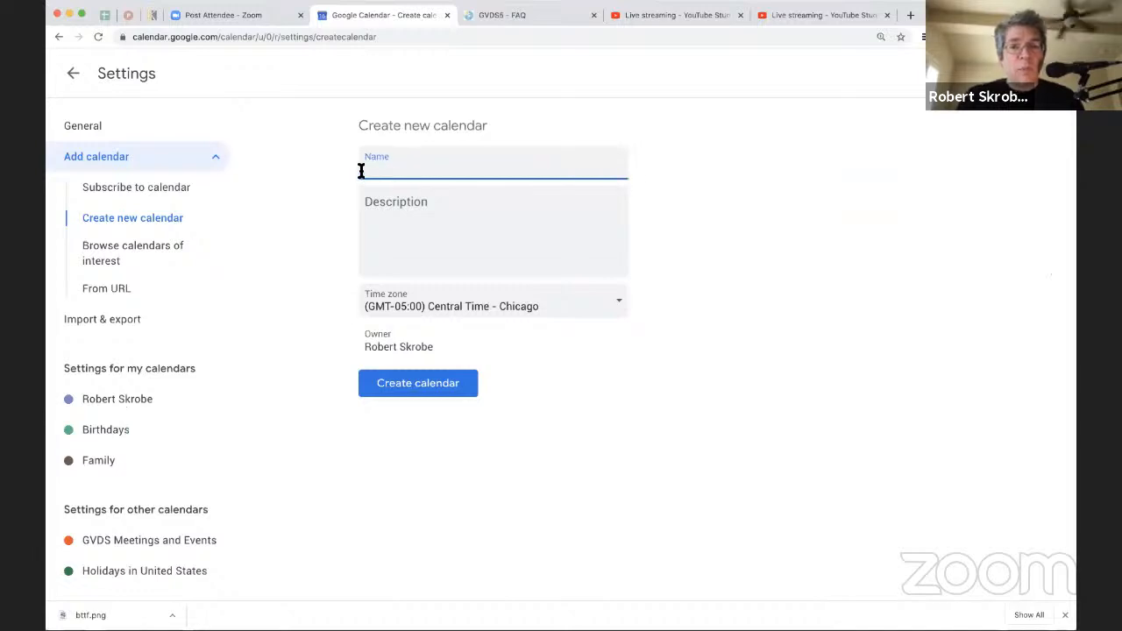
type("Lesson $07")
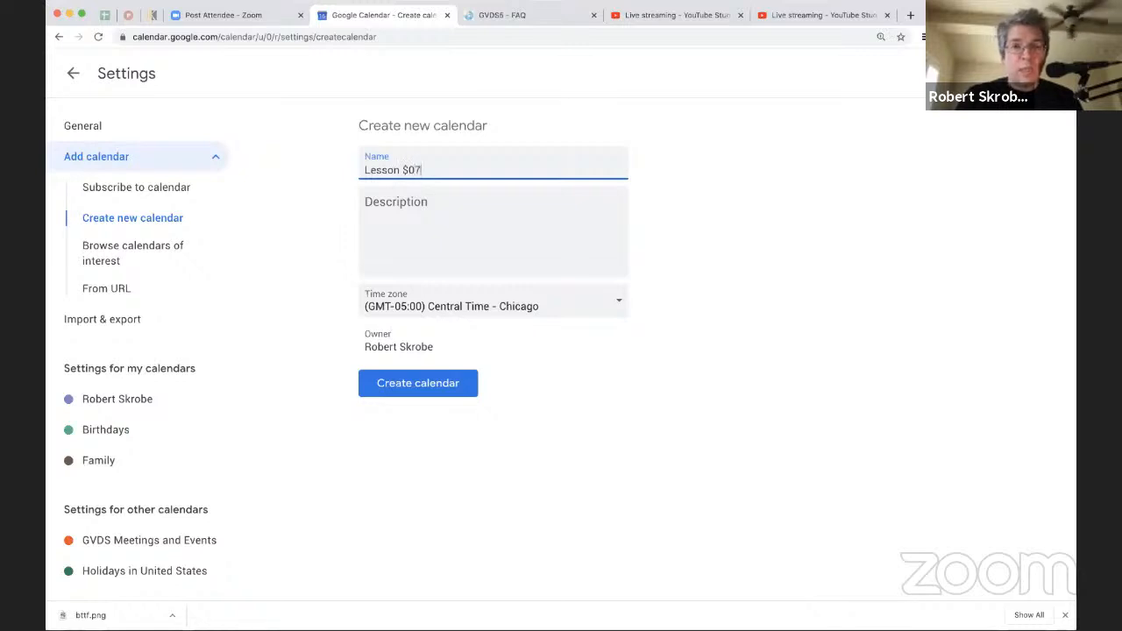
key("BackSpace")
key("BackSpace")
key("BackSpace")
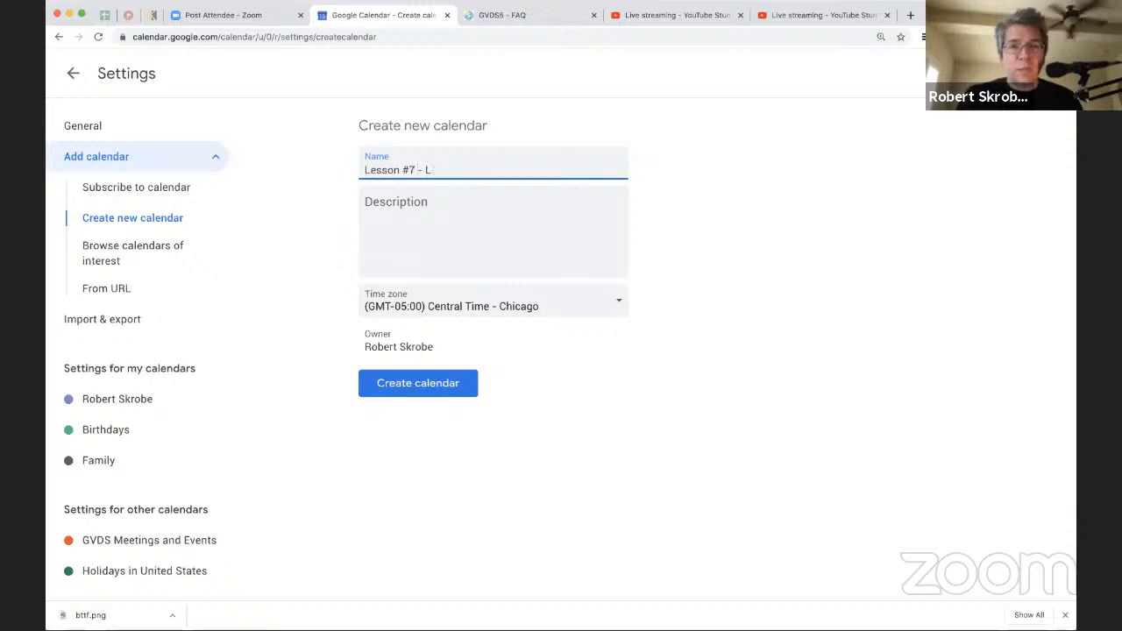
type("endar of ")
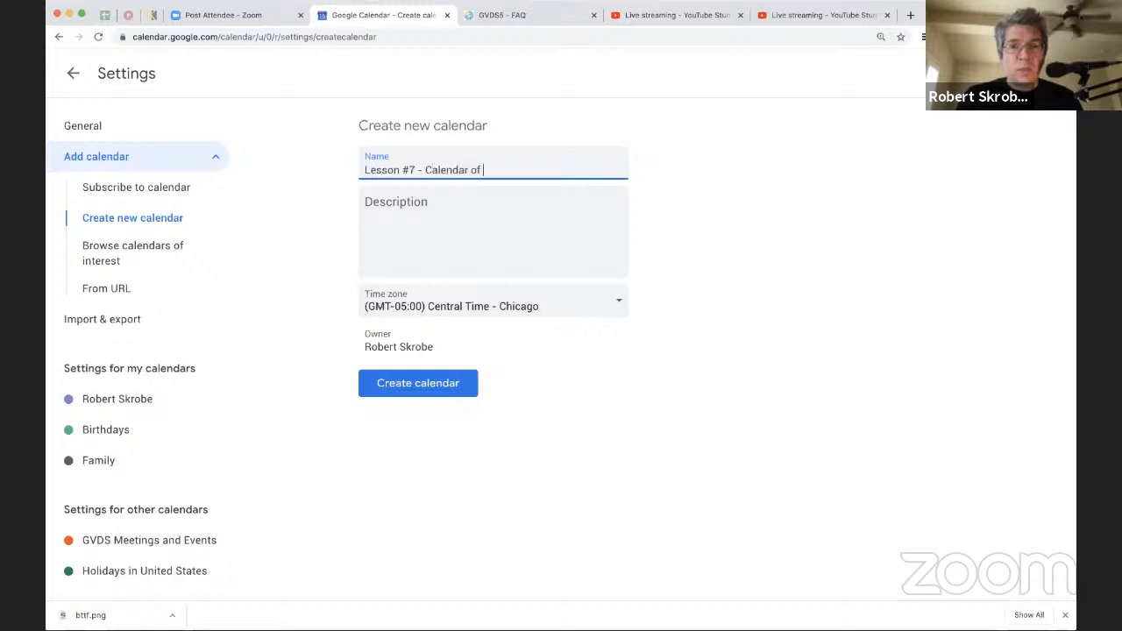
type("Choice")
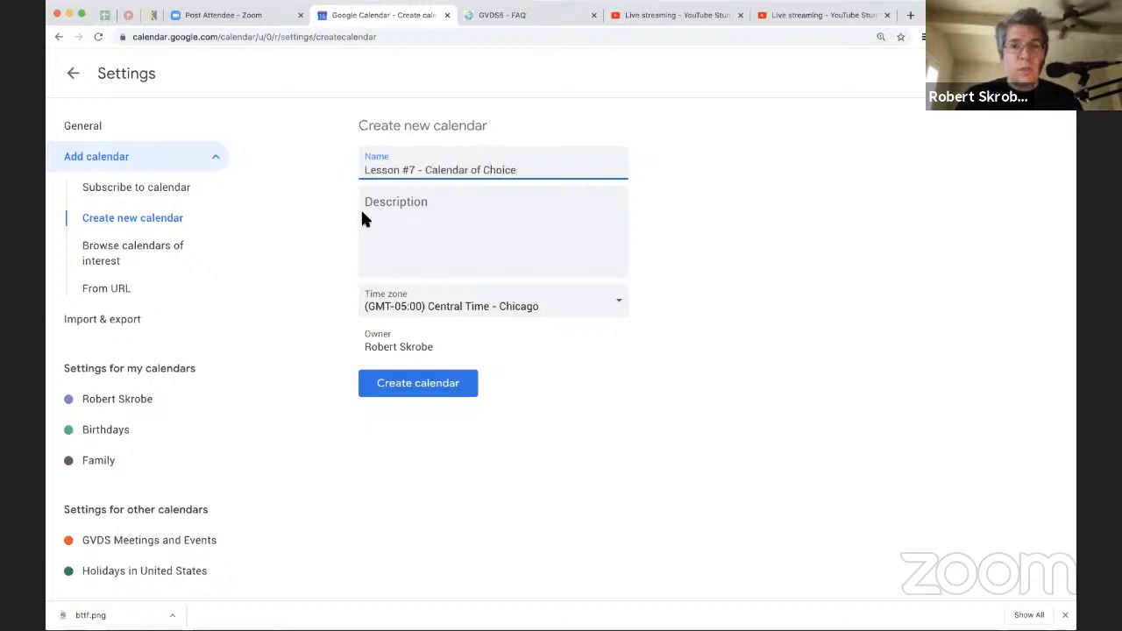
Step: Give the new calendar the description "For all manner of GVDS5 goodness" and create it
left_click(364, 214)
type("For all m")
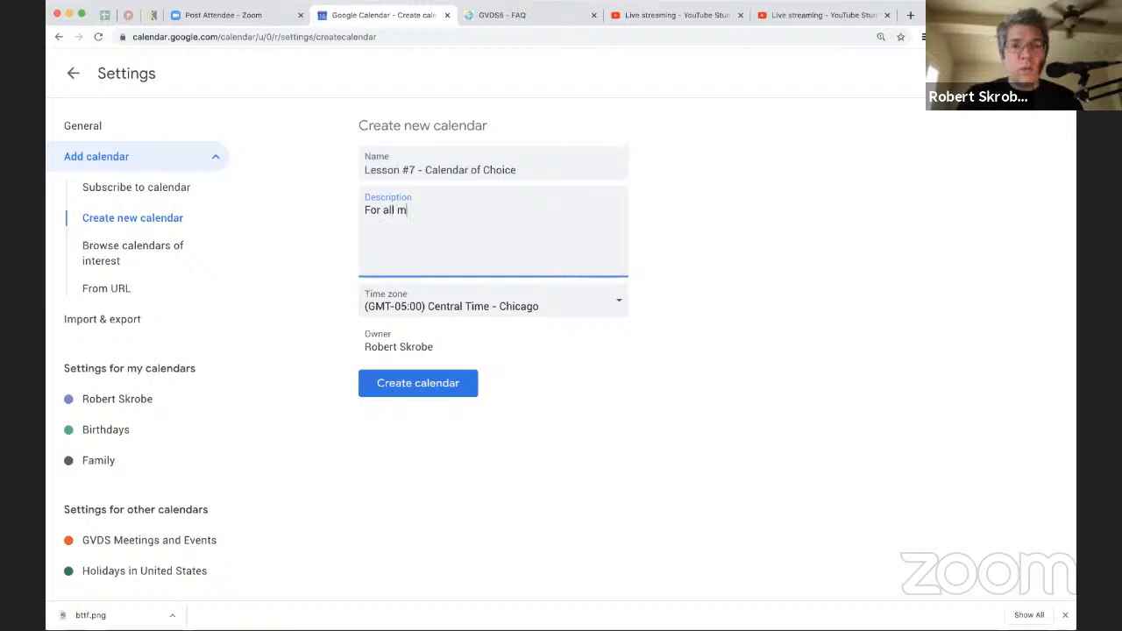
type("anner of GVDS5 goodness")
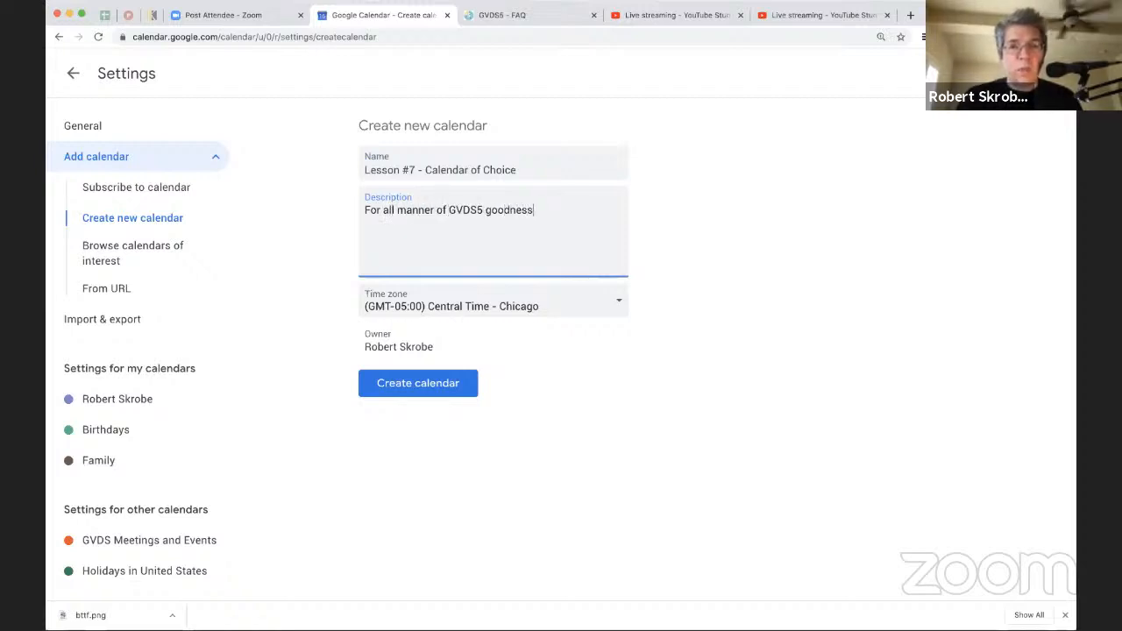
left_click(418, 383)
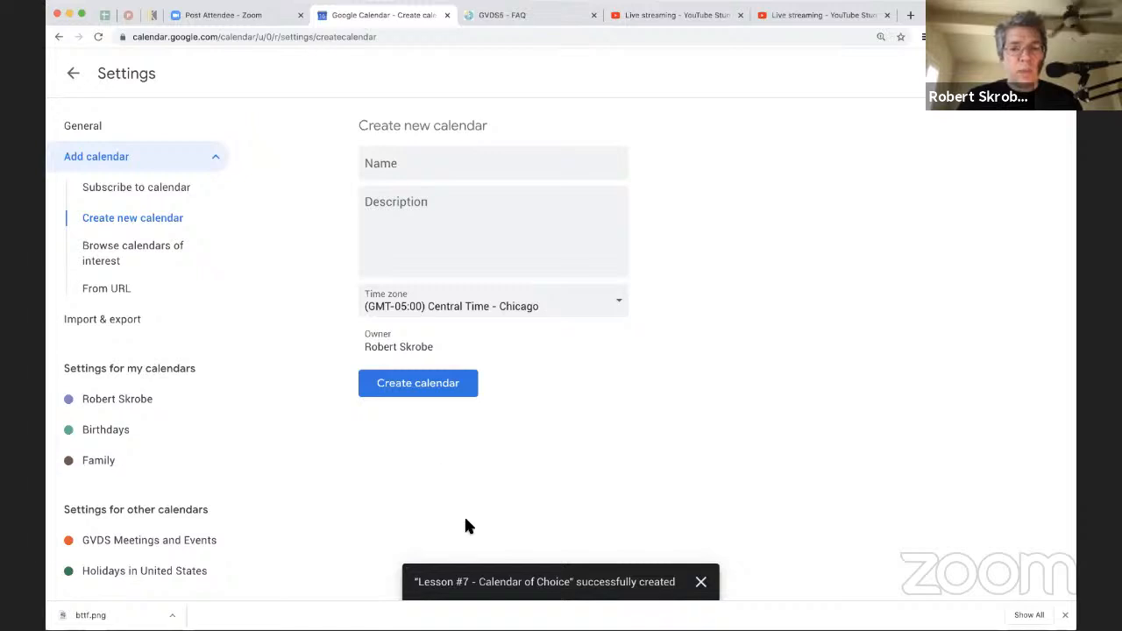
Step: Return from the settings to the calendar and show the week of October 19, 2020
left_click(76, 78)
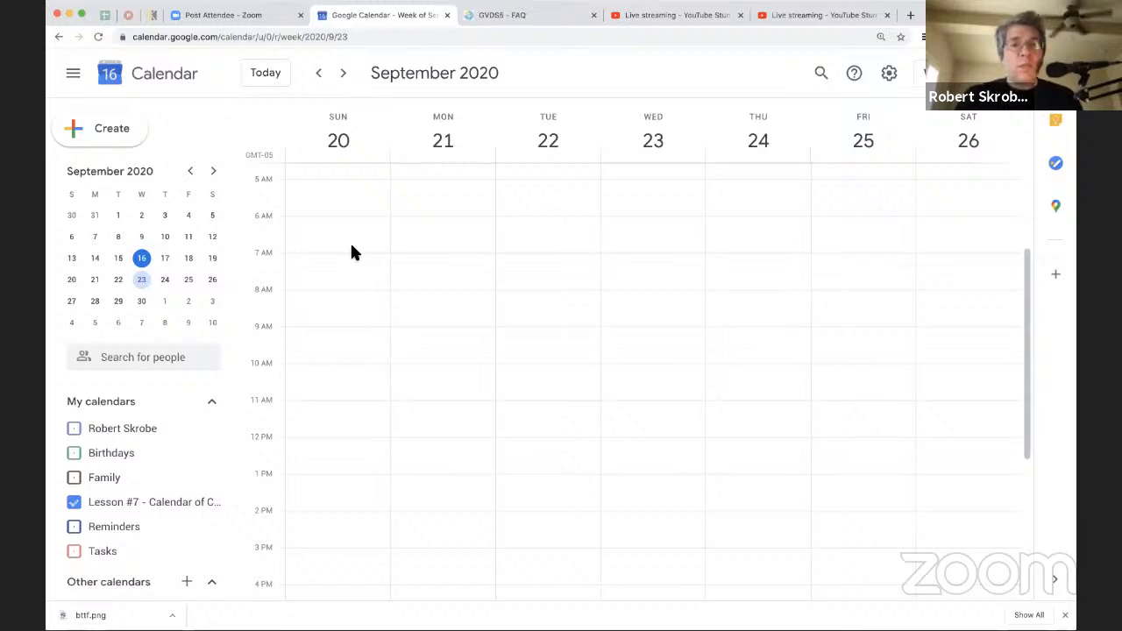
left_click(214, 171)
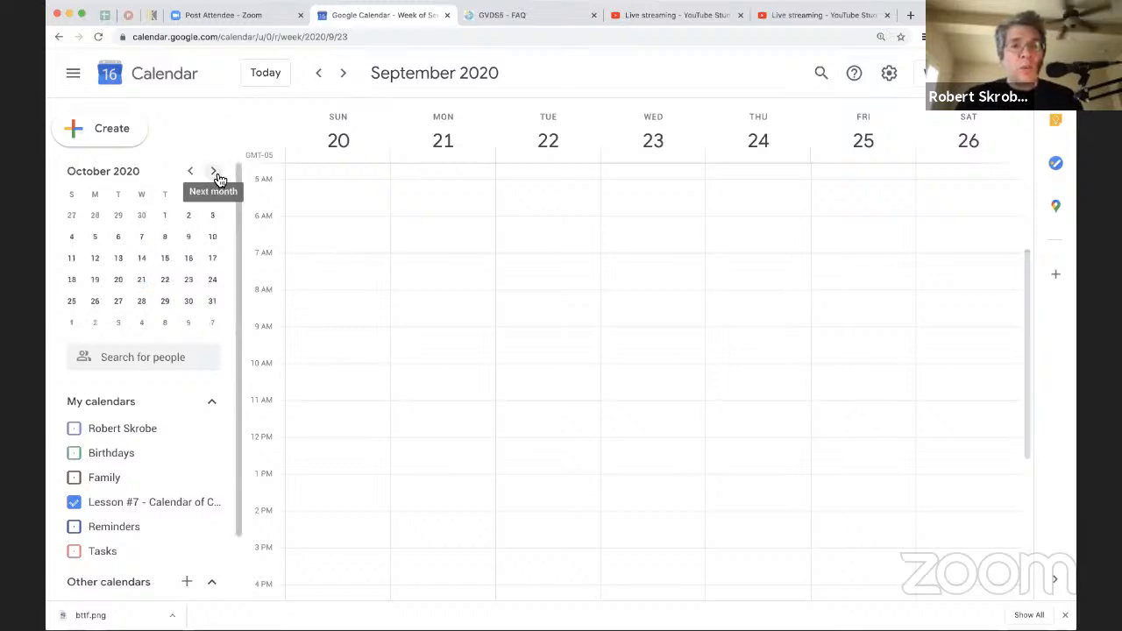
left_click(96, 280)
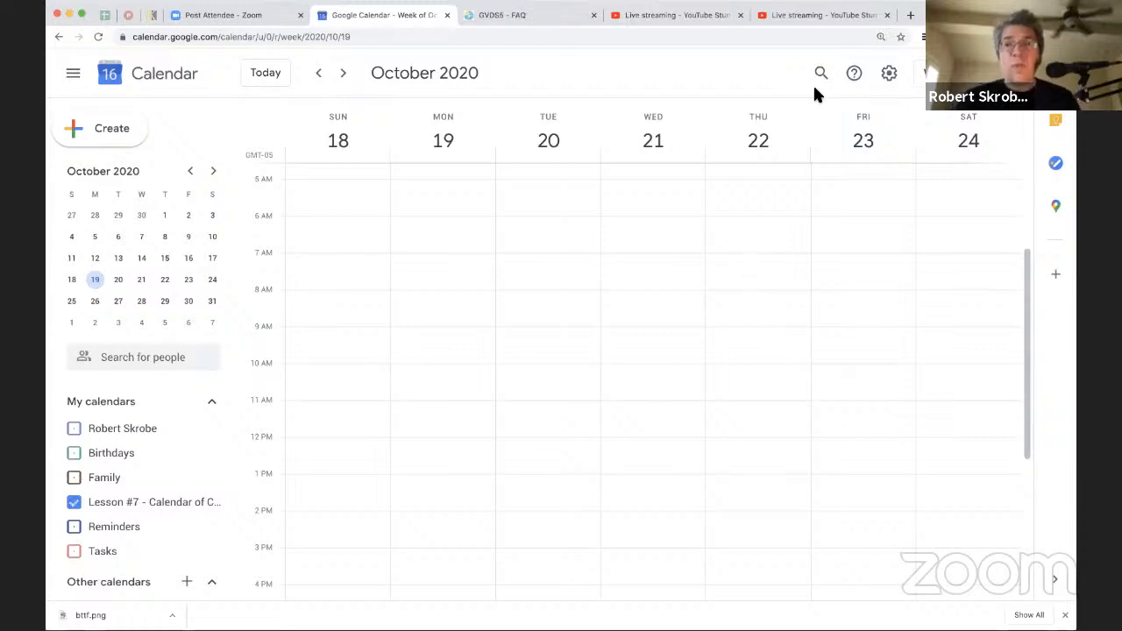
Step: Switch to MURAL in a new browser tab and open the GVDS5 Master Board (9/13/20)
left_click(910, 15)
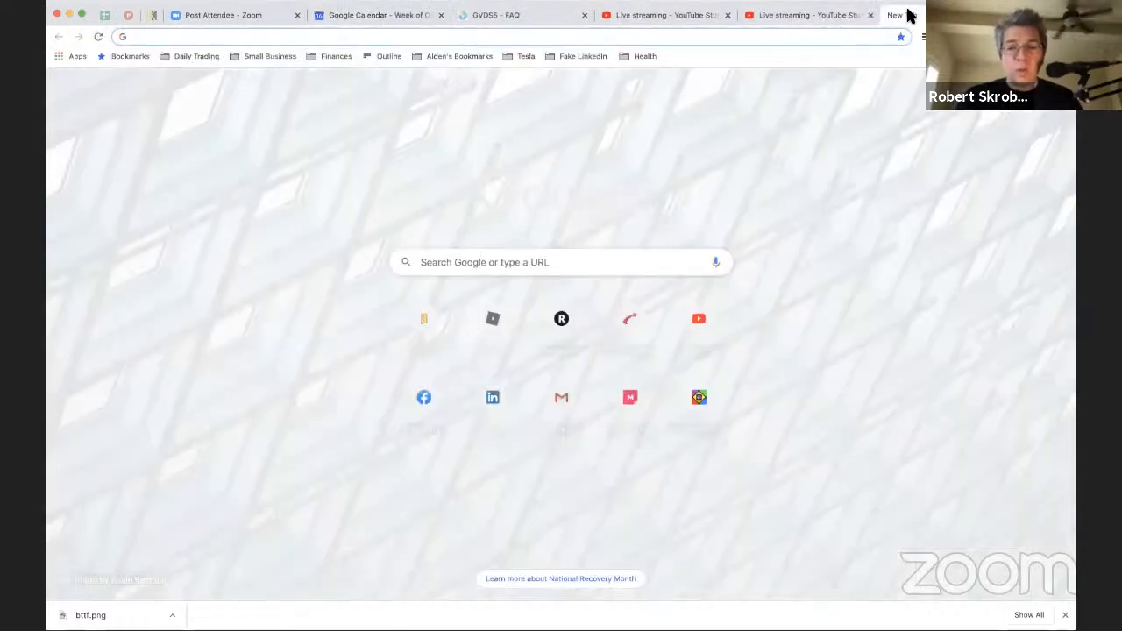
type("mural")
key("Down")
key("Down")
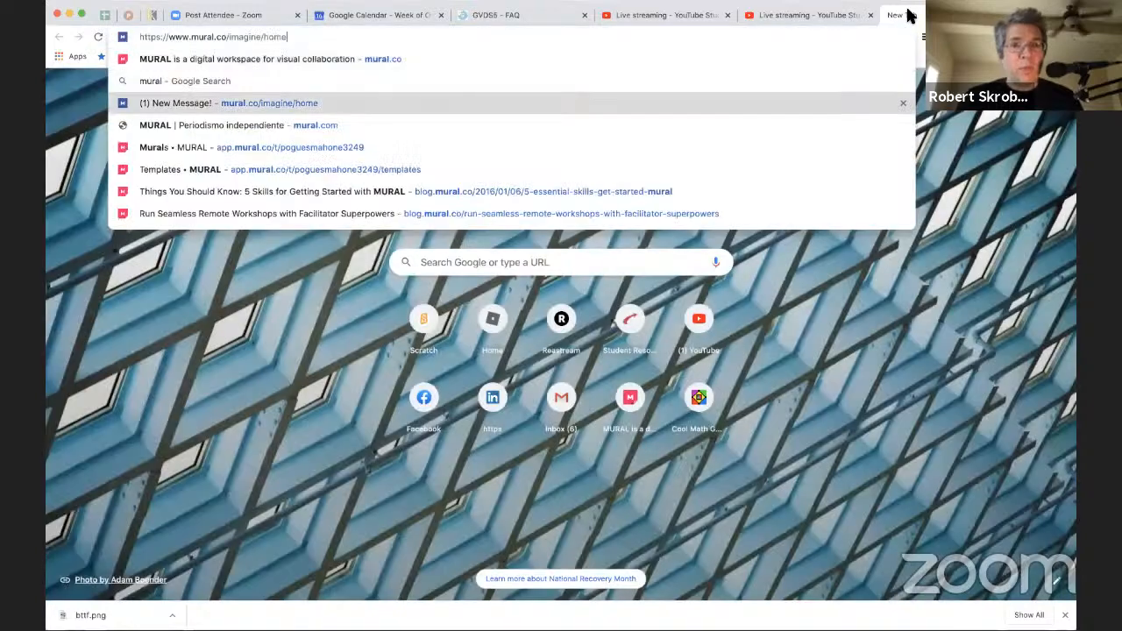
key("Down")
key("Down")
key("Return")
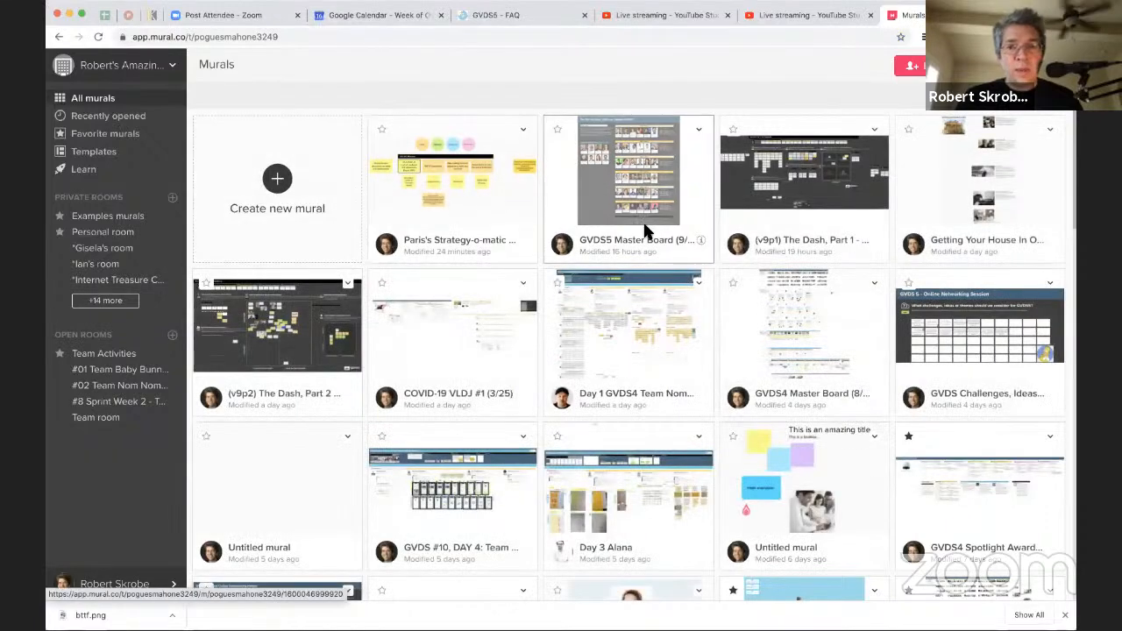
left_click(648, 210)
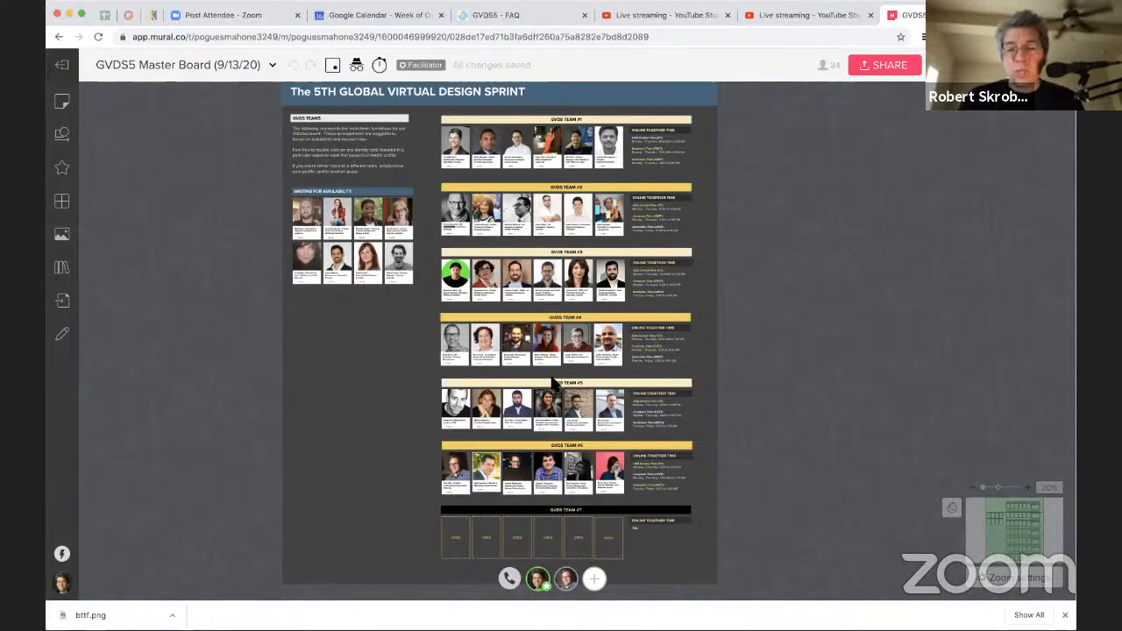
Step: Examine the team boards, especially GVDS Team #2's member cards and its online together time
scroll(552, 382, "up", 3)
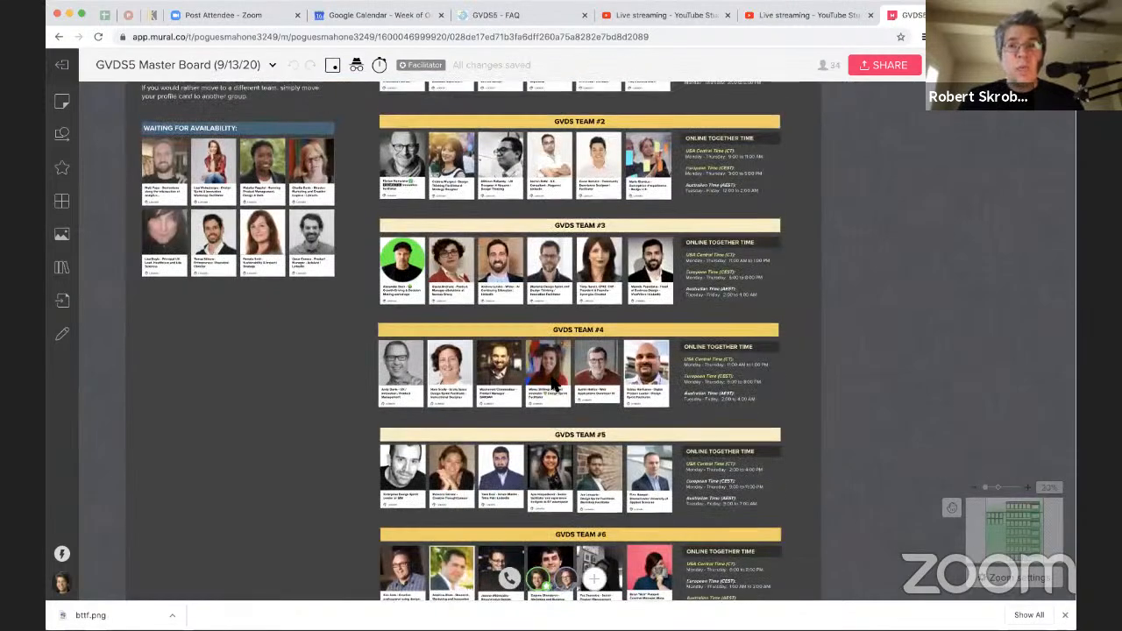
scroll(552, 382, "up", 4)
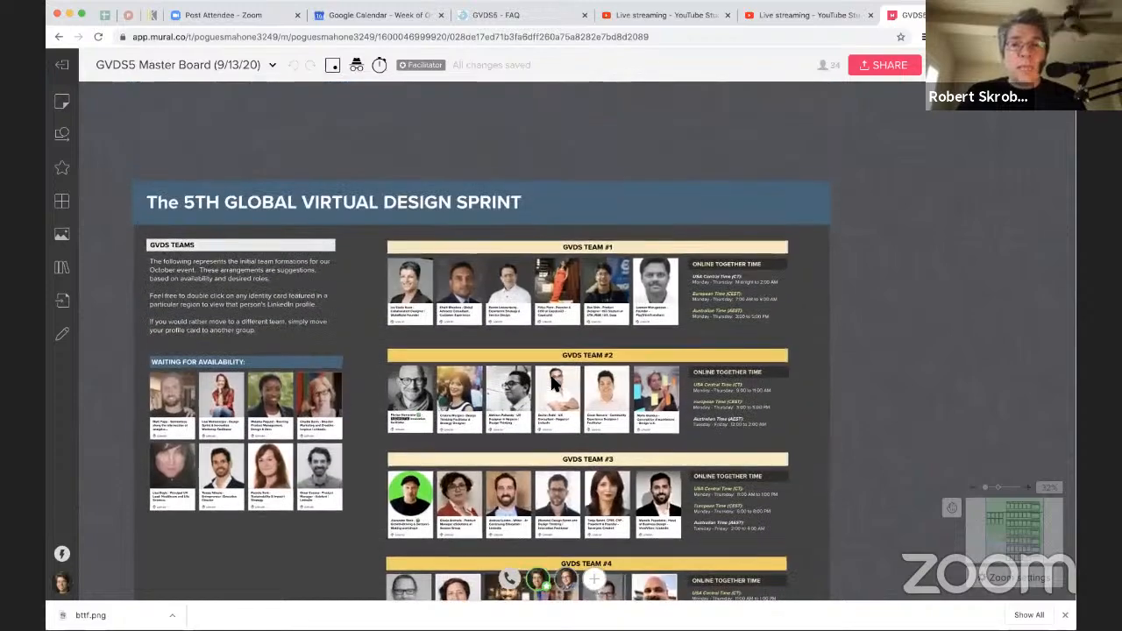
scroll(552, 382, "down", 3)
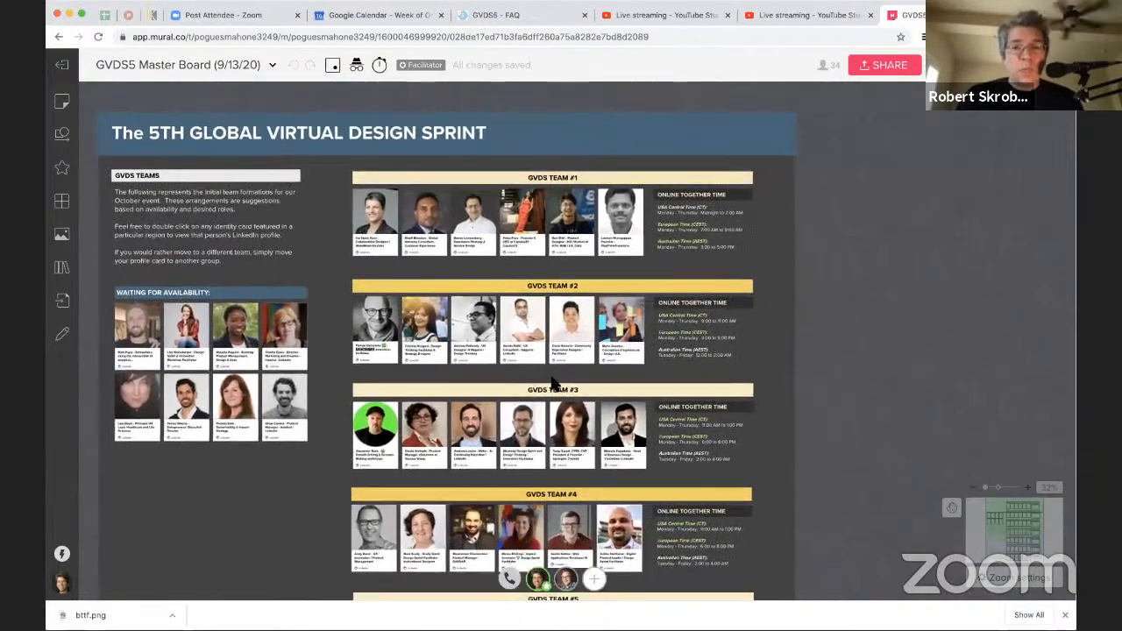
scroll(552, 382, "up", 3)
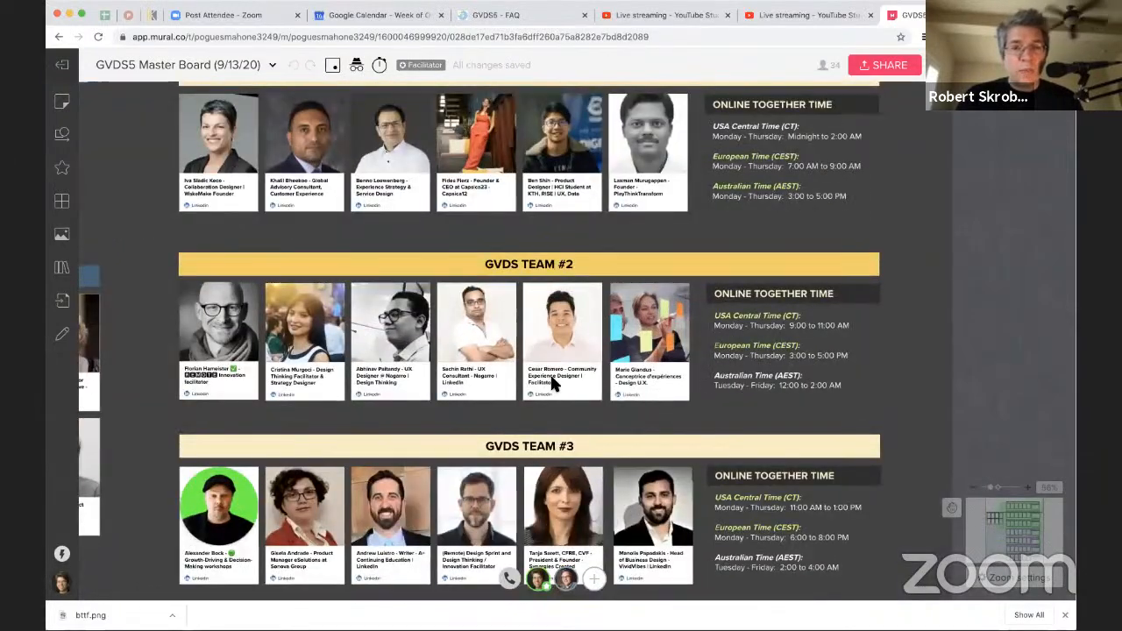
scroll(552, 383, "up", 2)
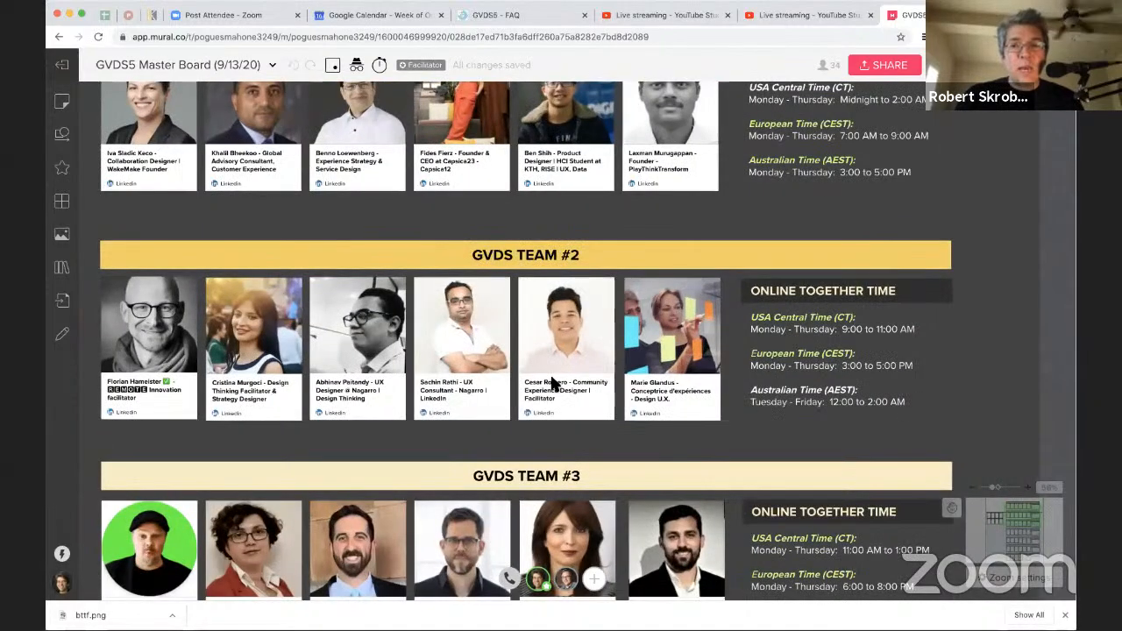
scroll(553, 382, "left", 1)
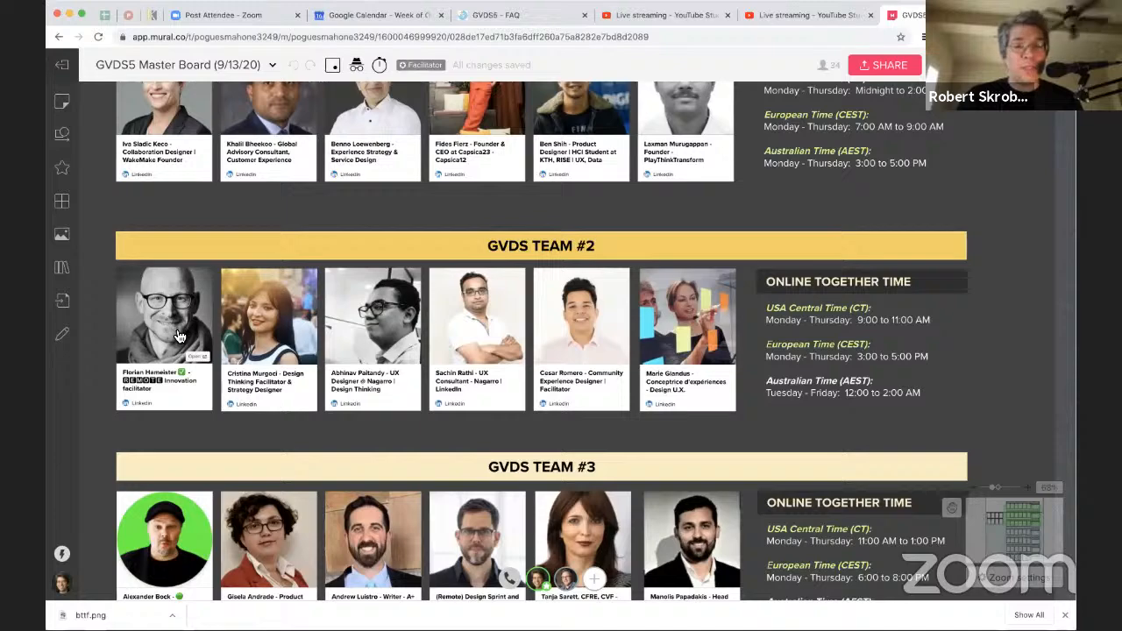
scroll(178, 336, "left", 1)
scroll(178, 336, "up", 5)
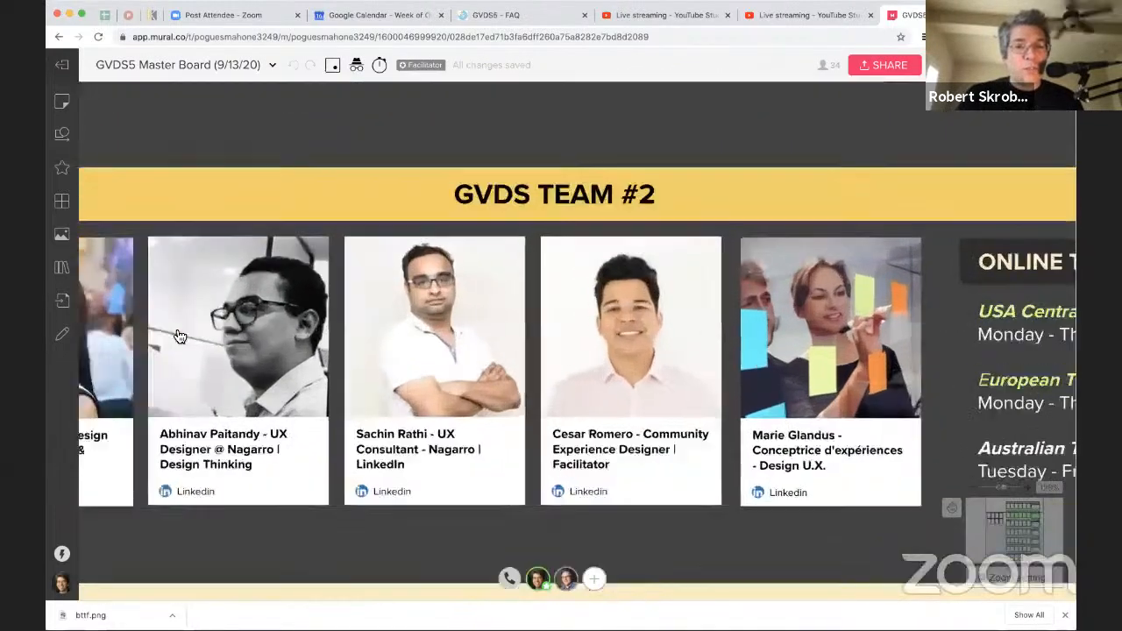
scroll(179, 337, "left", 1)
scroll(180, 336, "right", 1)
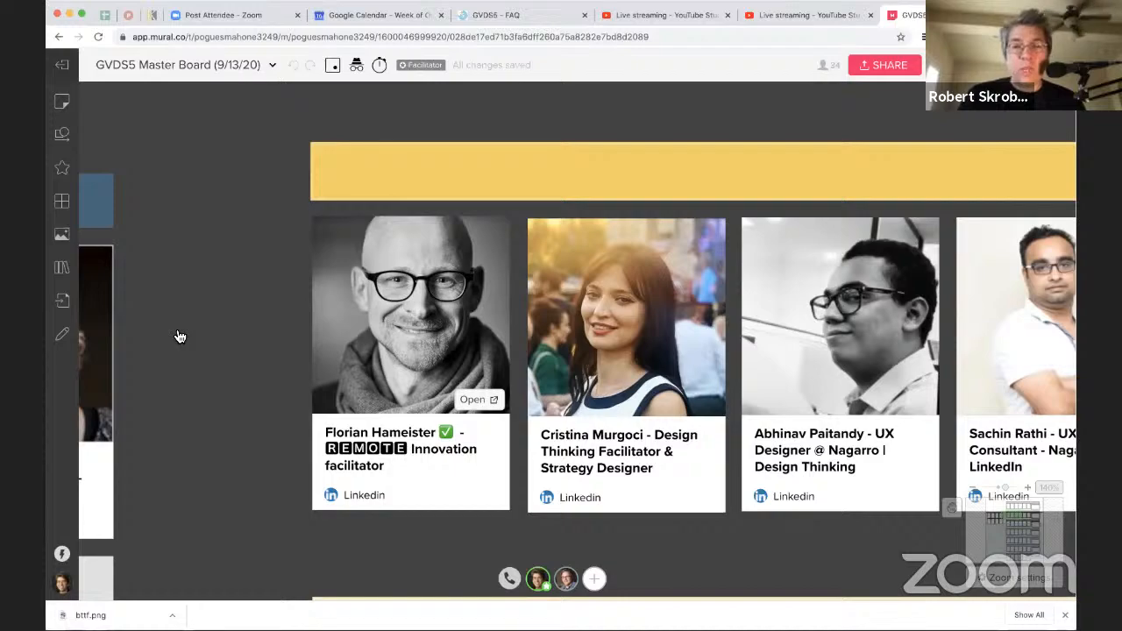
scroll(179, 337, "down", 4)
scroll(180, 337, "down", 4)
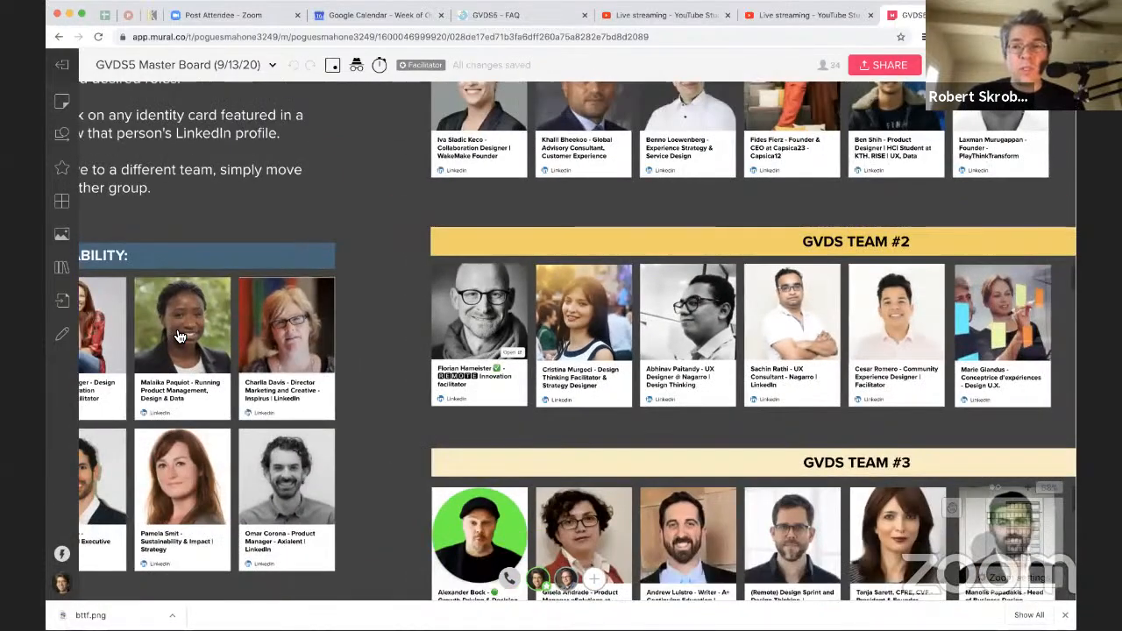
scroll(178, 336, "right", 5)
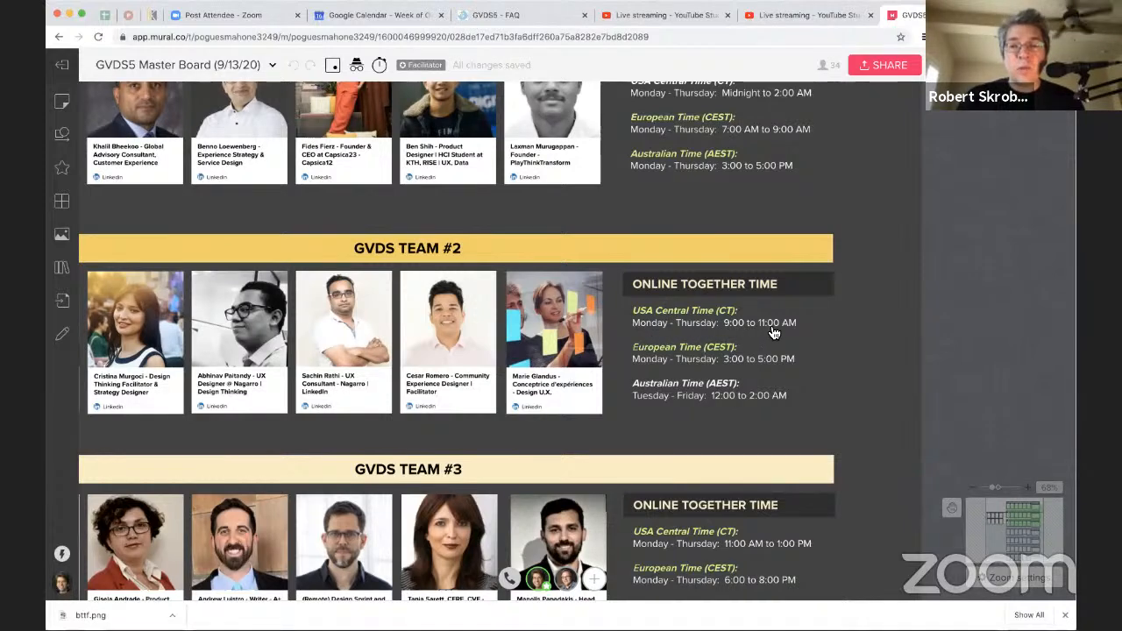
Step: Switch back to Google Calendar and start a detailed event on Monday, October 19, from 9:00am to 11:00am
left_click(400, 15)
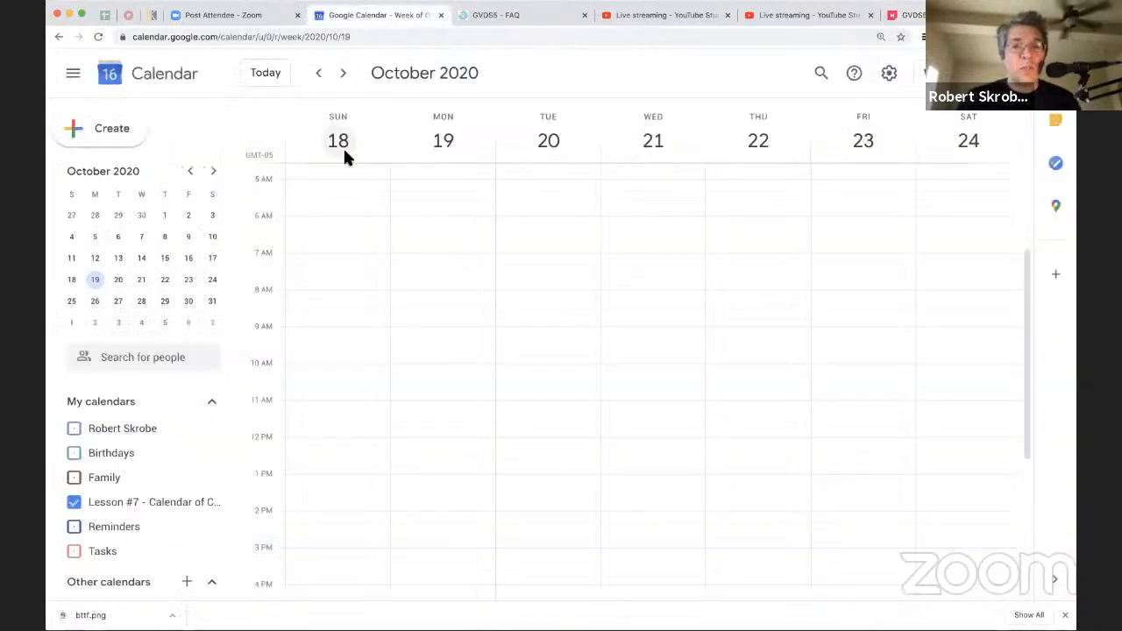
left_click(406, 328)
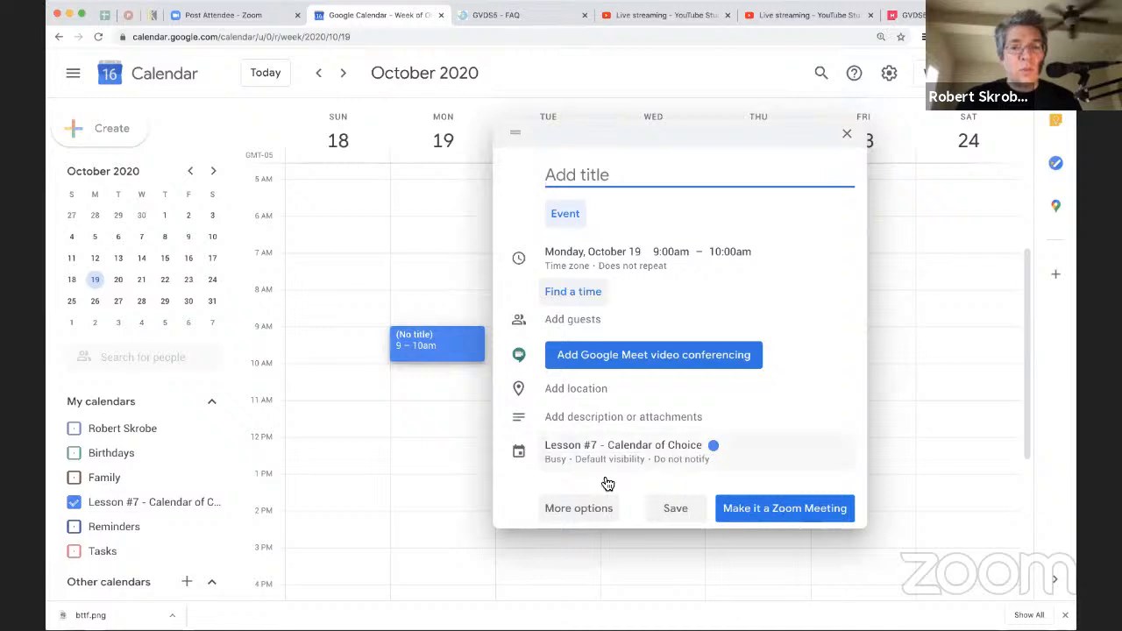
left_click(579, 508)
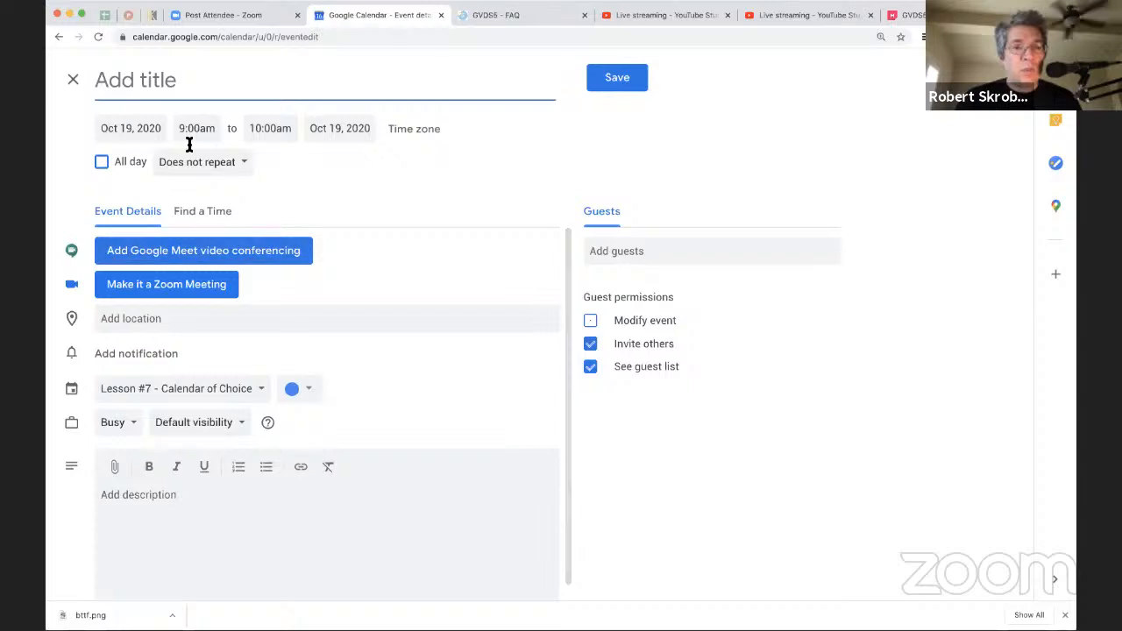
left_click(266, 129)
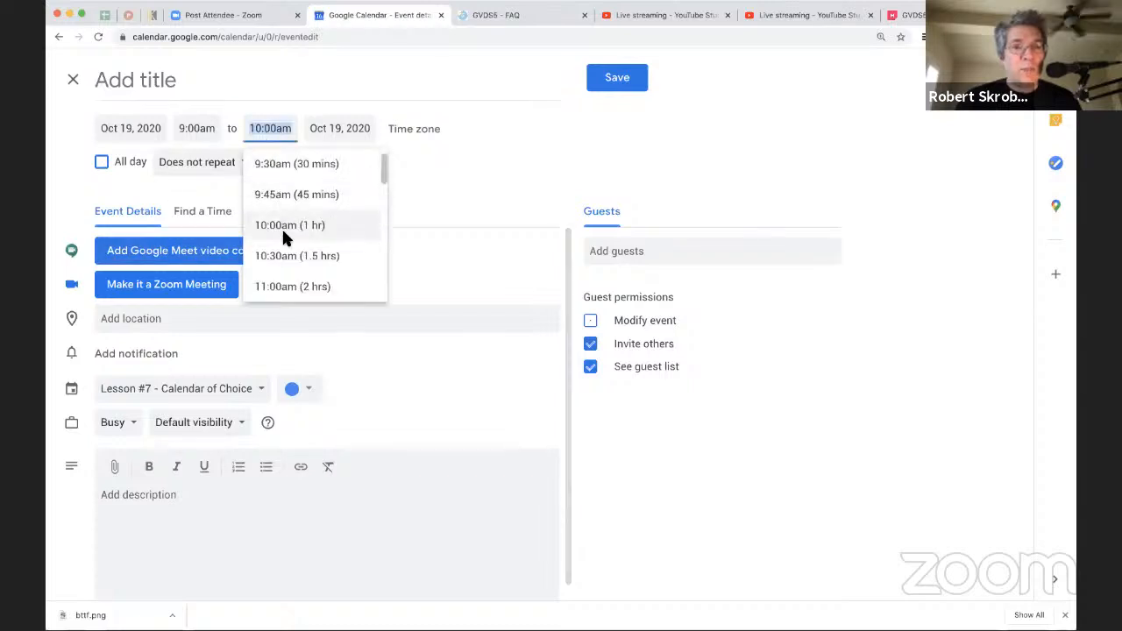
left_click(276, 290)
Step: Title the October 19 event "GVDS5 - Reserved Time"
left_click(146, 88)
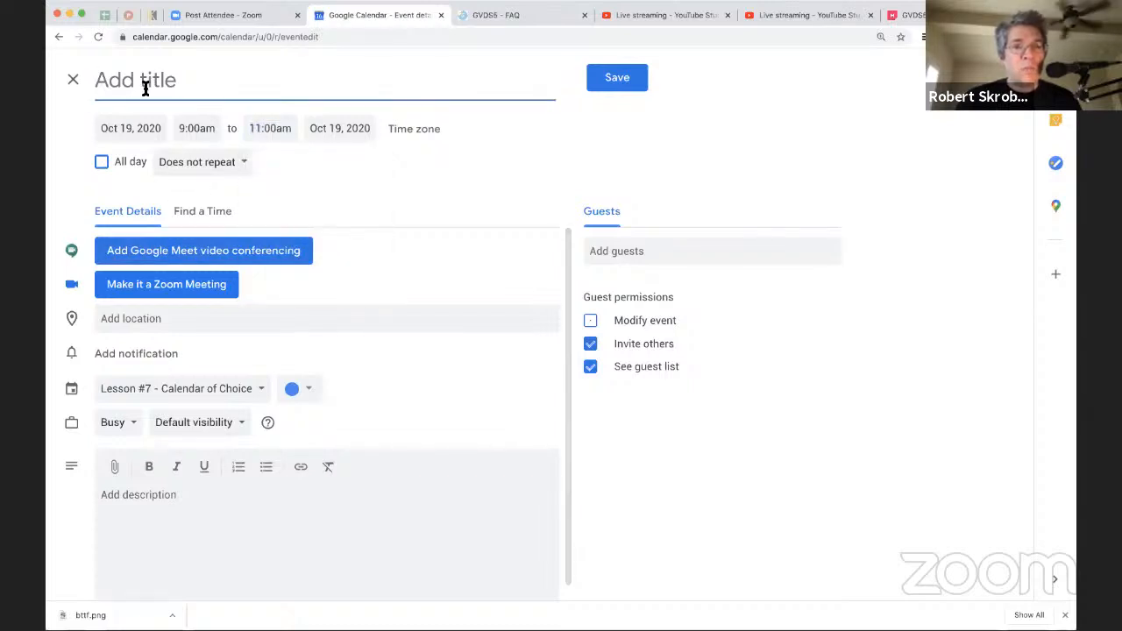
type("GVDS")
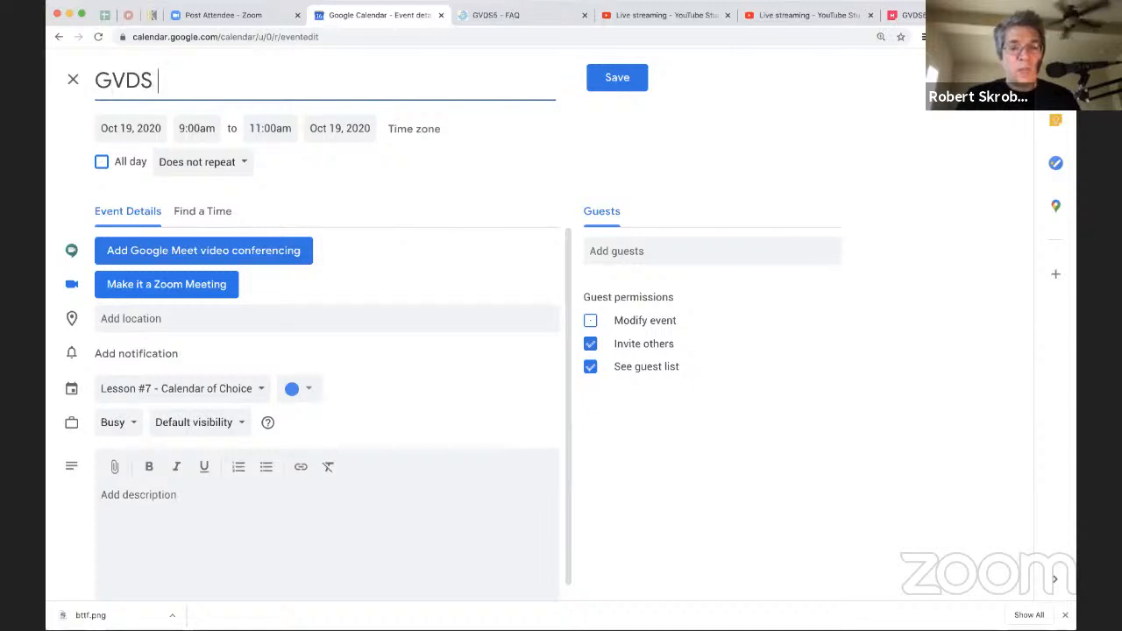
type("5 - Reserved Time")
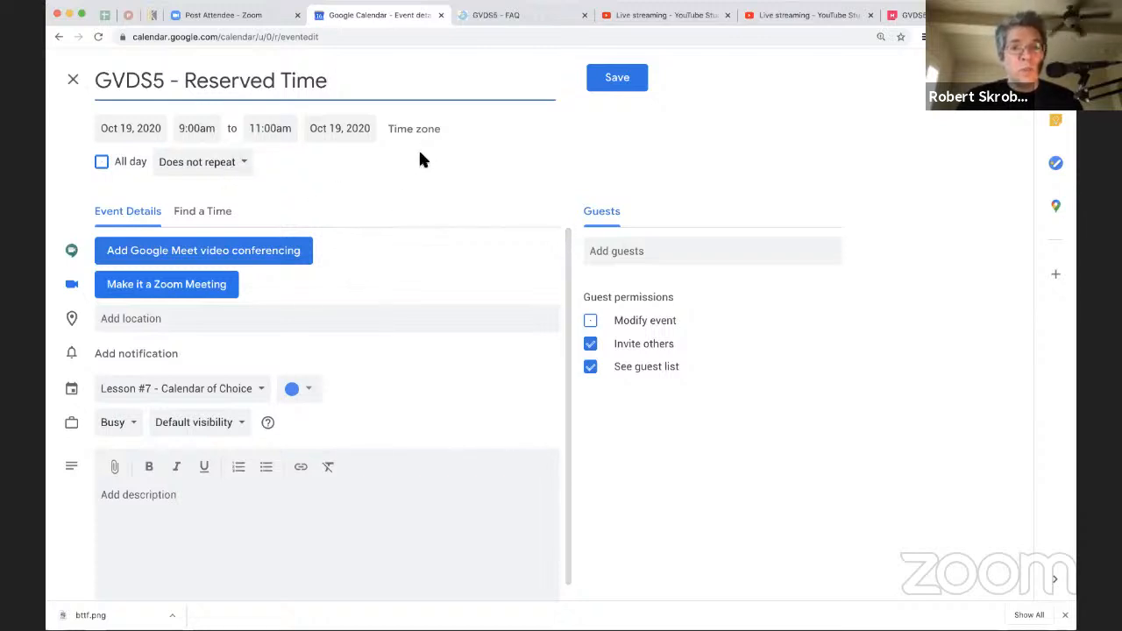
Step: Give the "GVDS5 - Reserved Time" event a custom weekly recurrence on Monday, Tuesday, Wednesday and Thursday
left_click(247, 170)
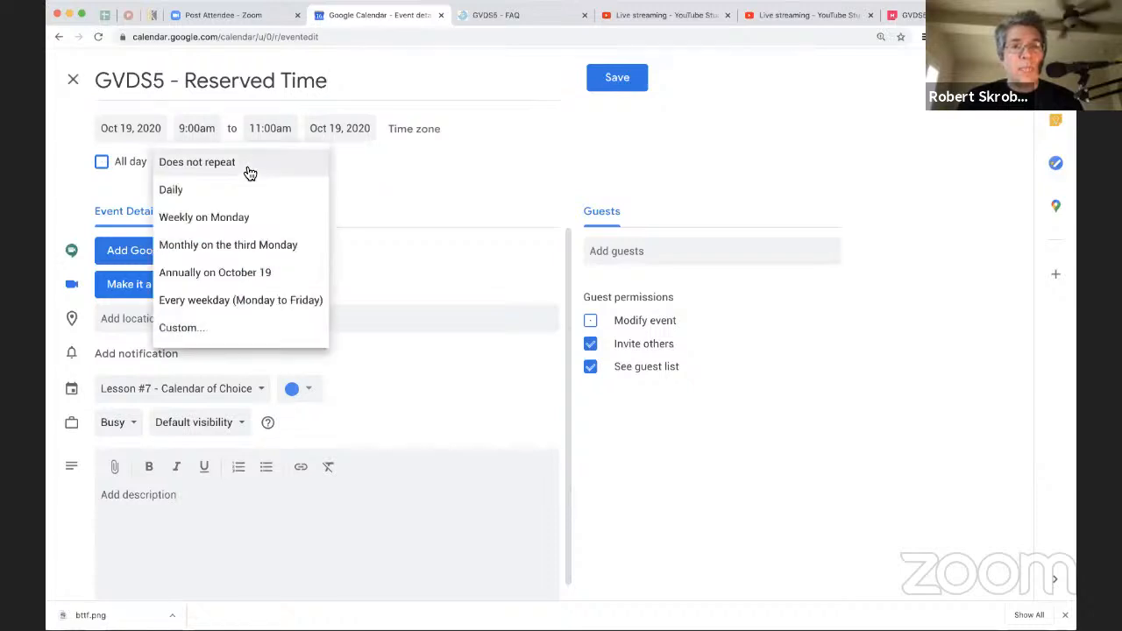
left_click(235, 341)
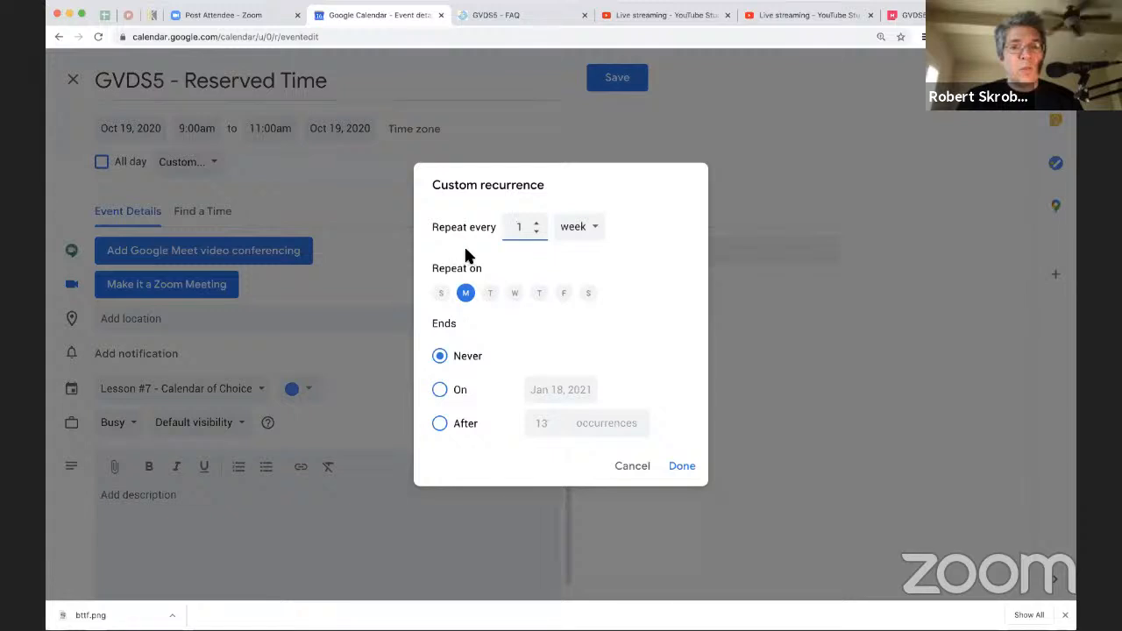
left_click(490, 295)
left_click(515, 295)
left_click(539, 295)
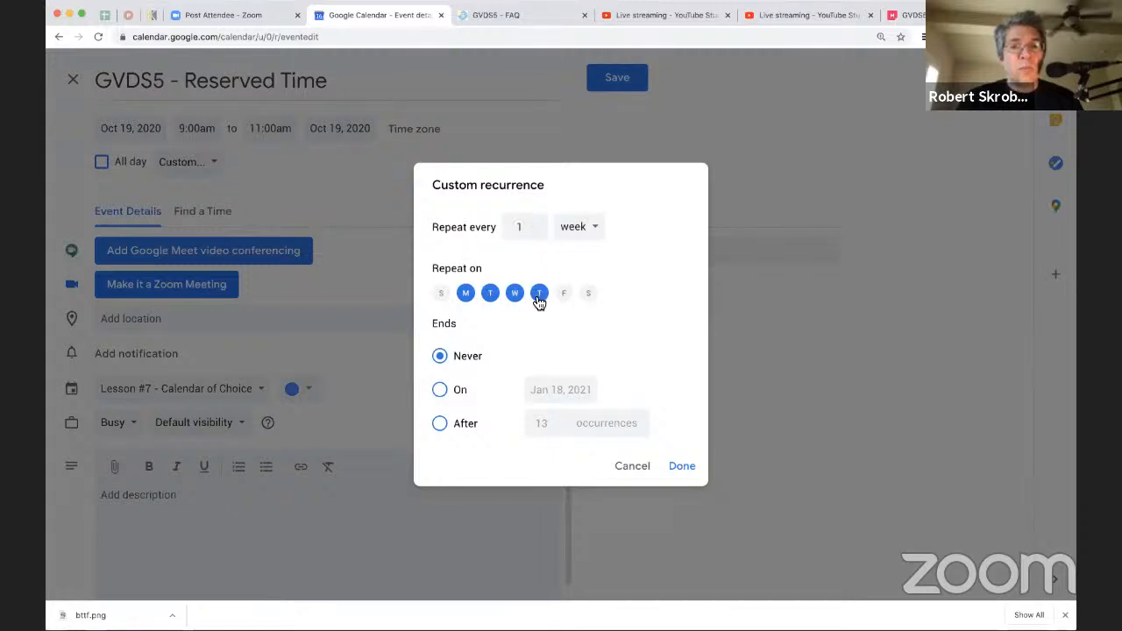
left_click(578, 229)
left_click(577, 230)
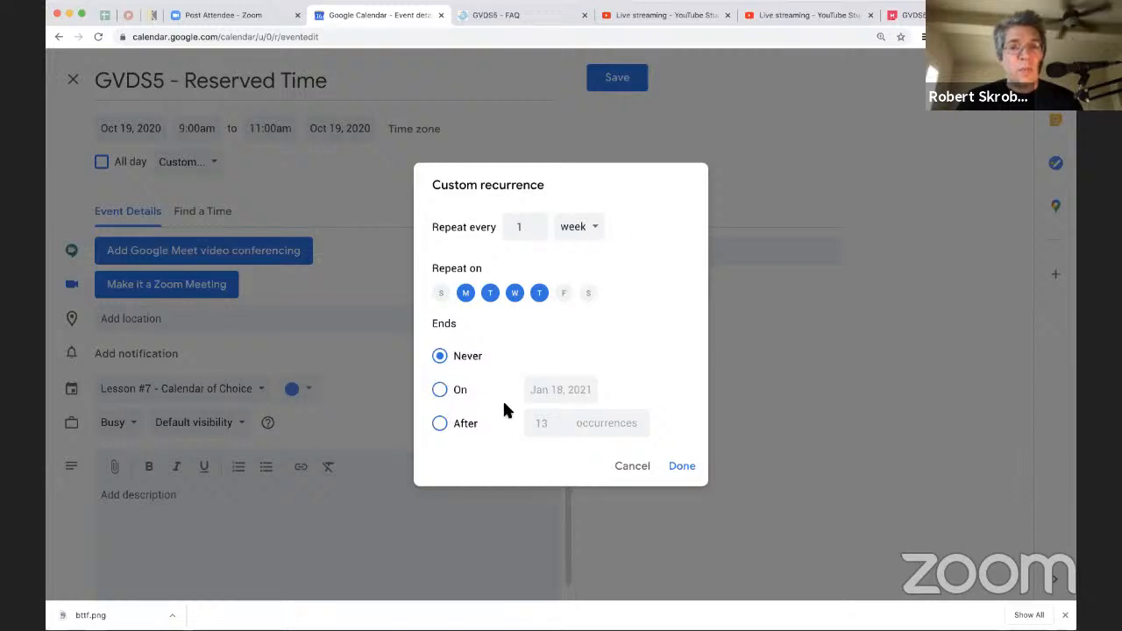
Step: End the reserved-time recurrence on Oct 23, 2020 and apply the custom recurrence
left_click(444, 392)
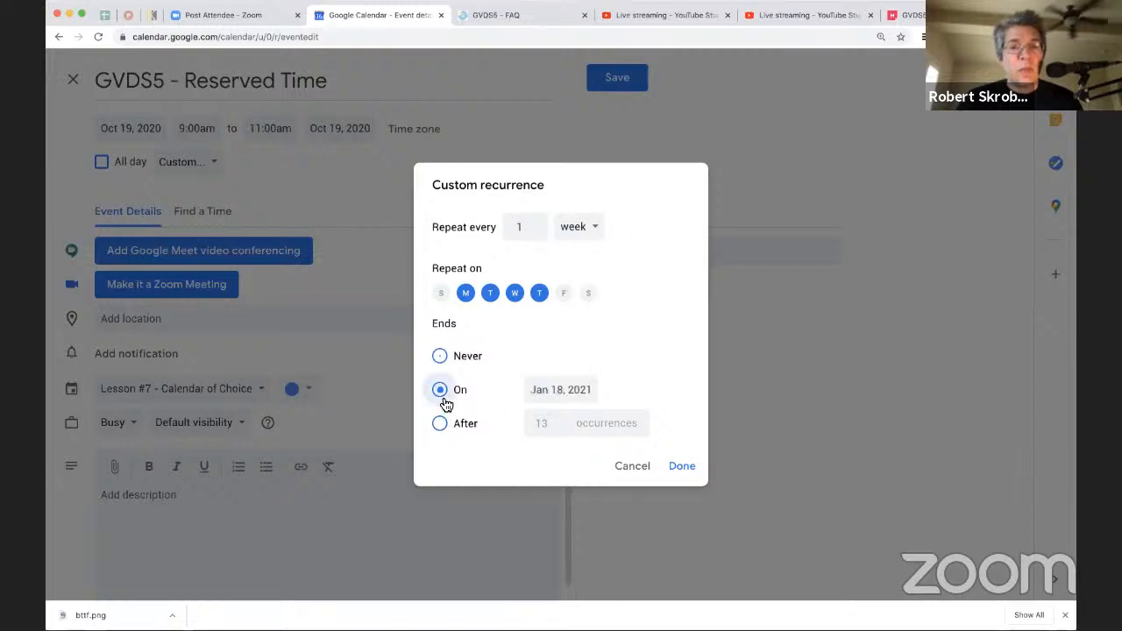
left_click(557, 391)
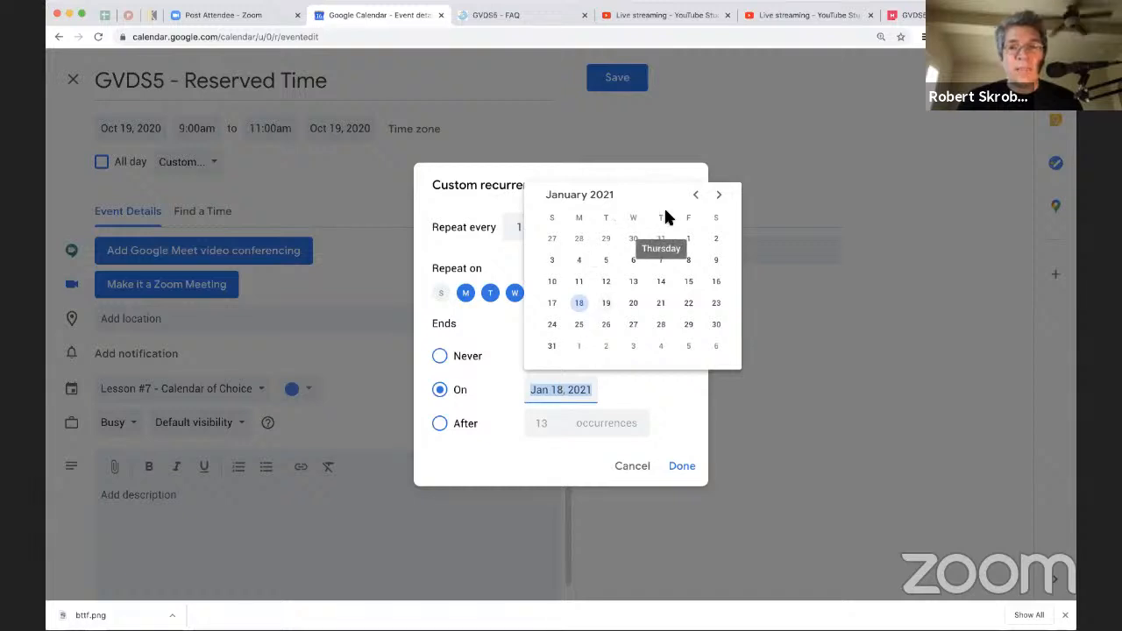
double_click(695, 195)
left_click(695, 195)
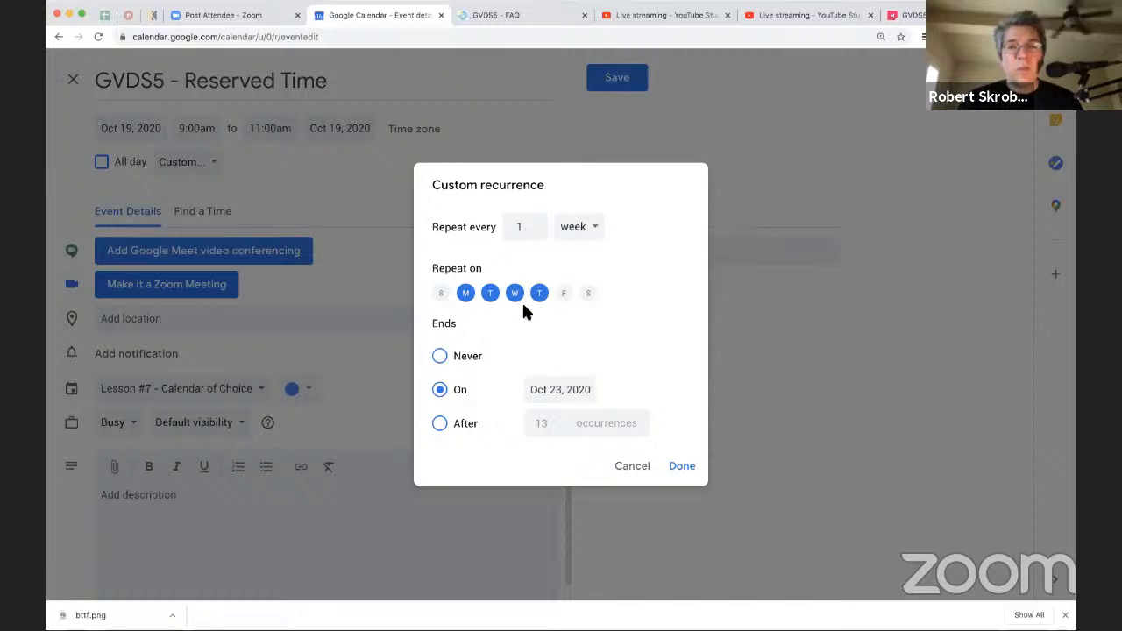
left_click(682, 468)
Step: Color the reserved-time event light red, describe it as "Reserved time for GVDS5" and save it
left_click(316, 392)
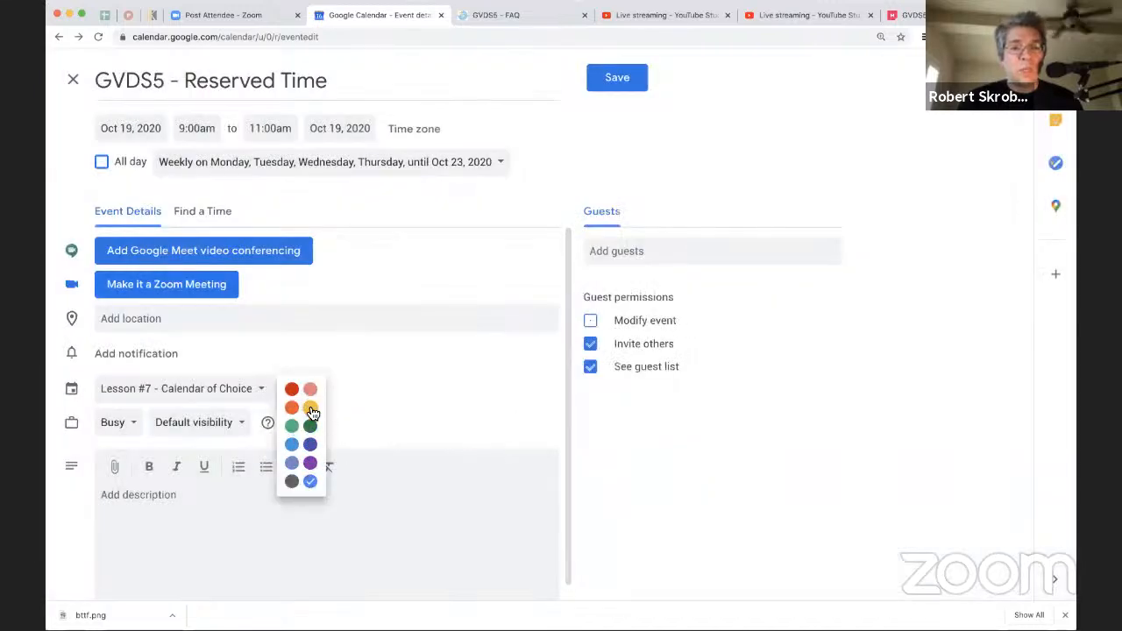
left_click(310, 391)
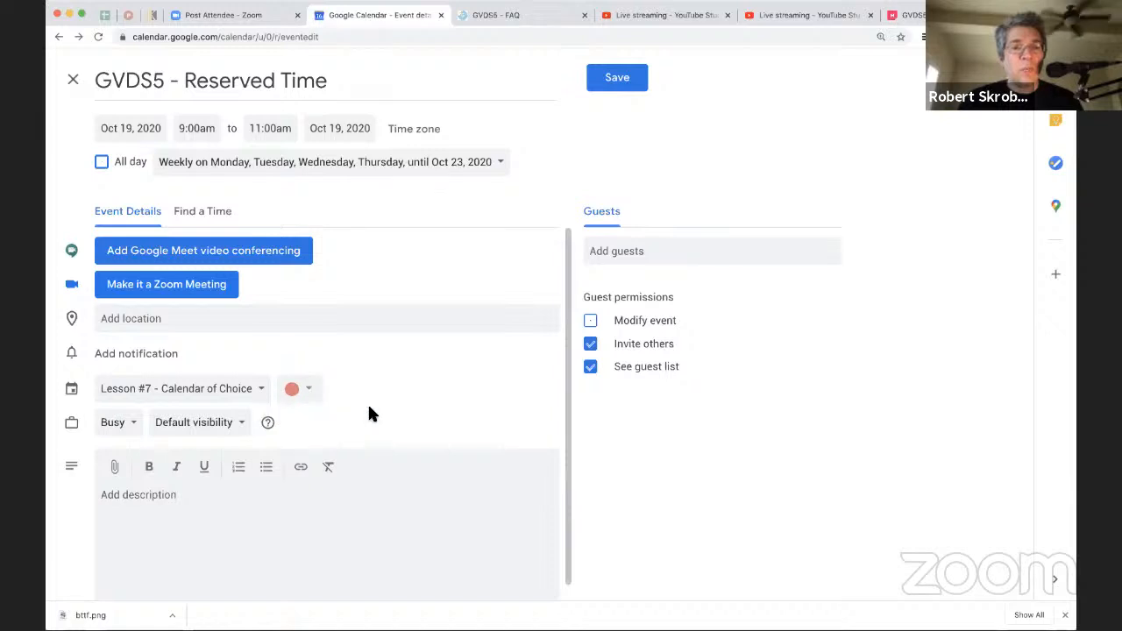
left_click(306, 512)
type("Reserved timme")
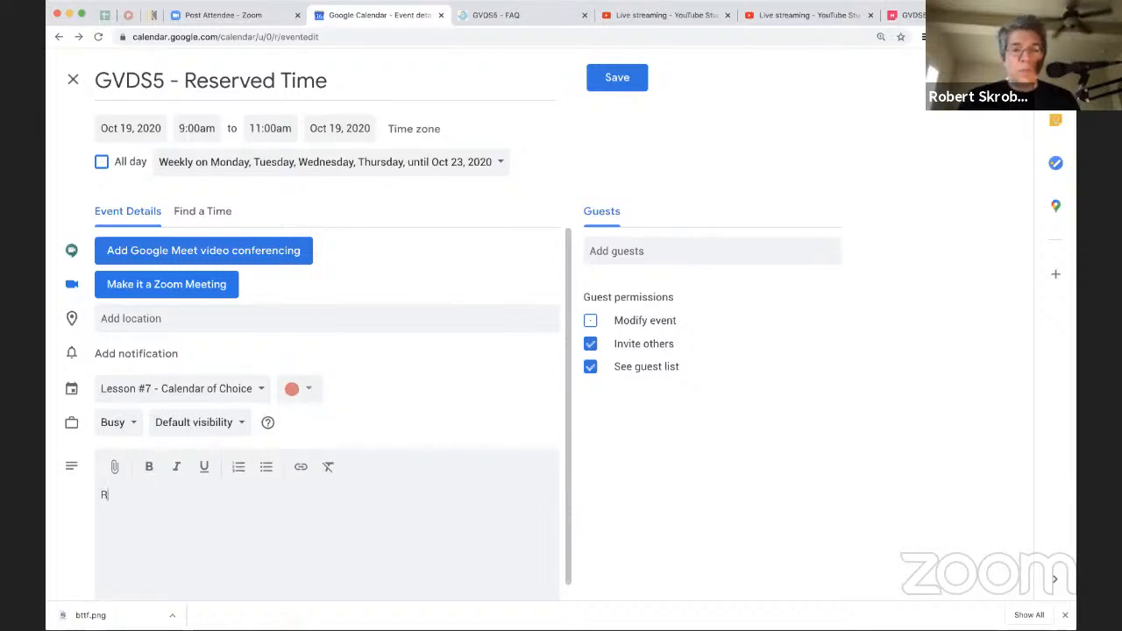
key("BackSpace")
key("BackSpace")
type("m so")
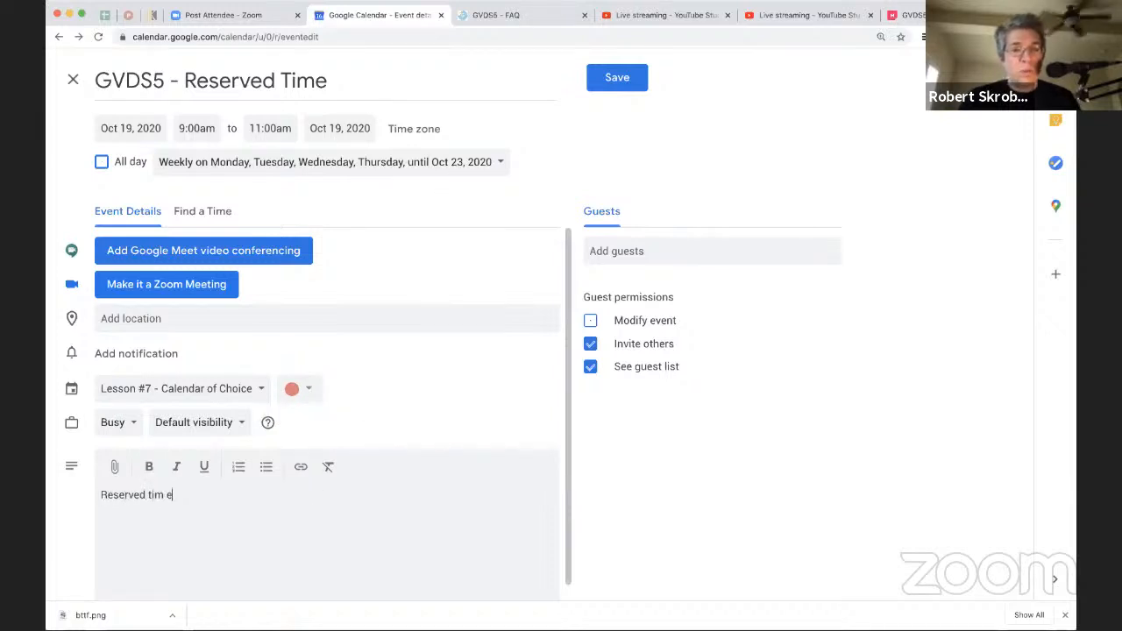
key("BackSpace")
key("BackSpace")
key("BackSpace")
key("BackSpace")
type("me")
key("BackSpace")
key("BackSpace")
key("BackSpace")
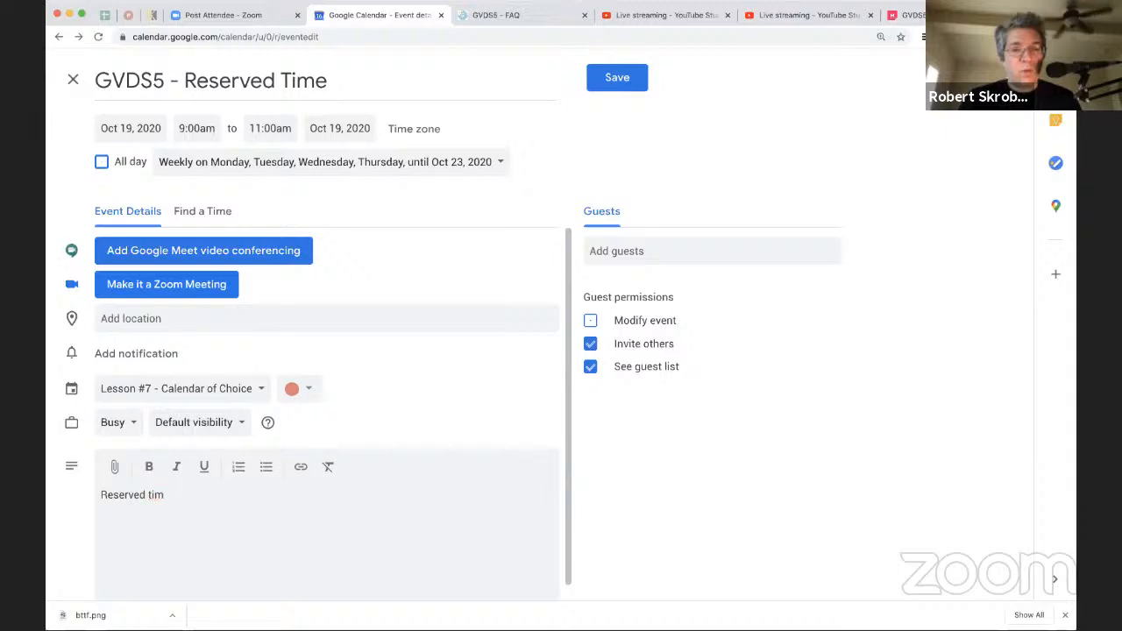
type("e for GVDS45")
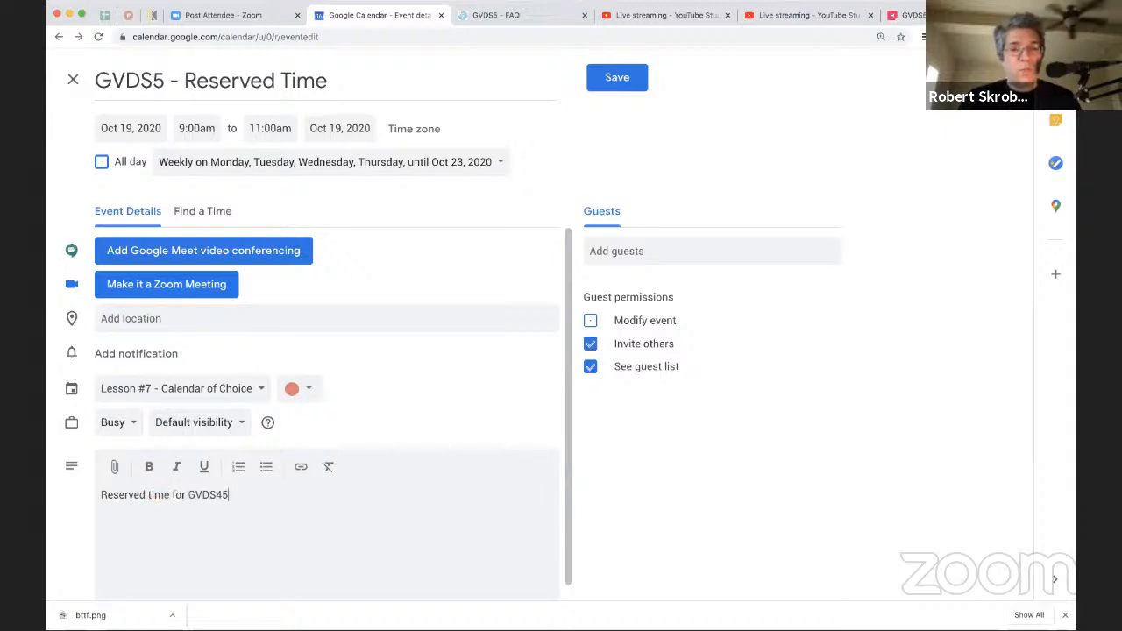
key("BackSpace")
type("5")
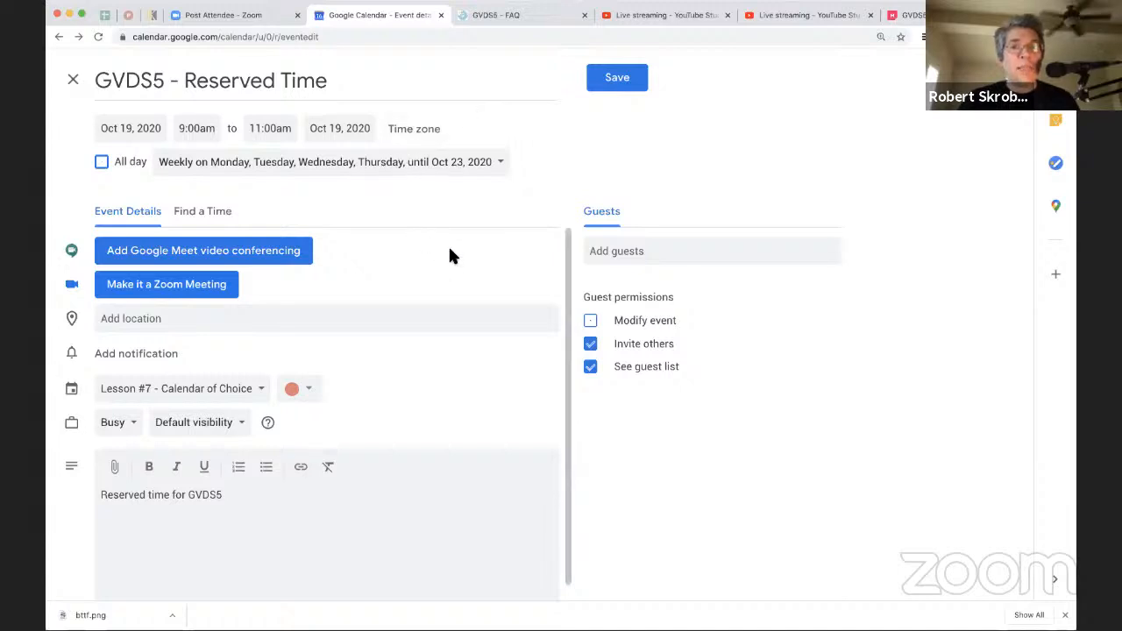
left_click(607, 78)
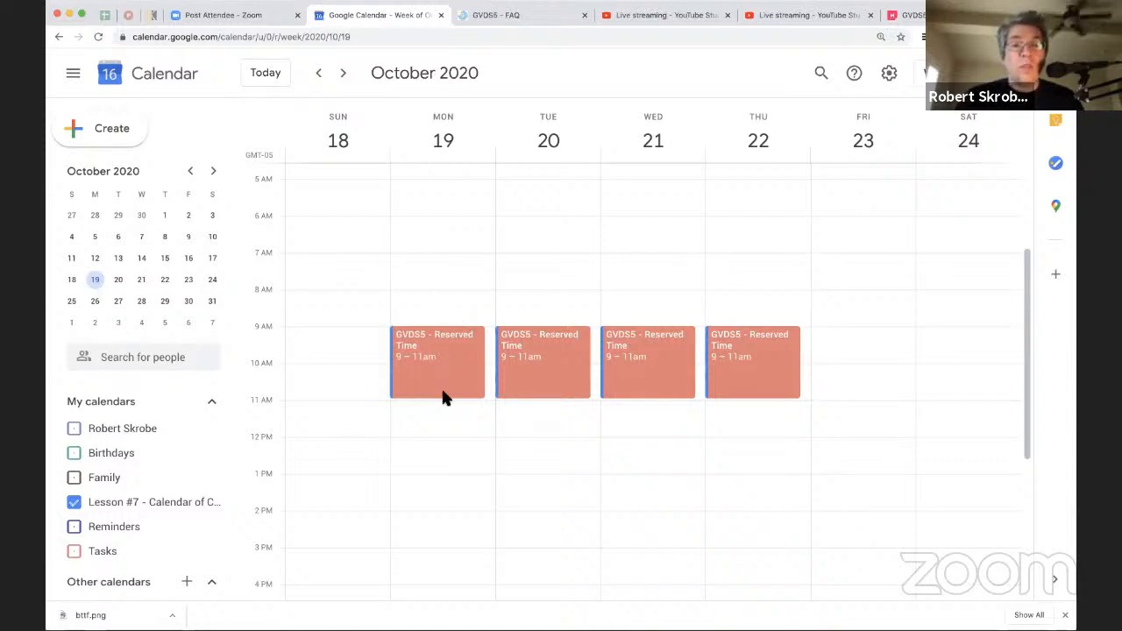
Step: Create an event on Monday, October 19, from 8:00am to 9:00am titled "GVDS - Morning Buffer"
left_click(421, 296)
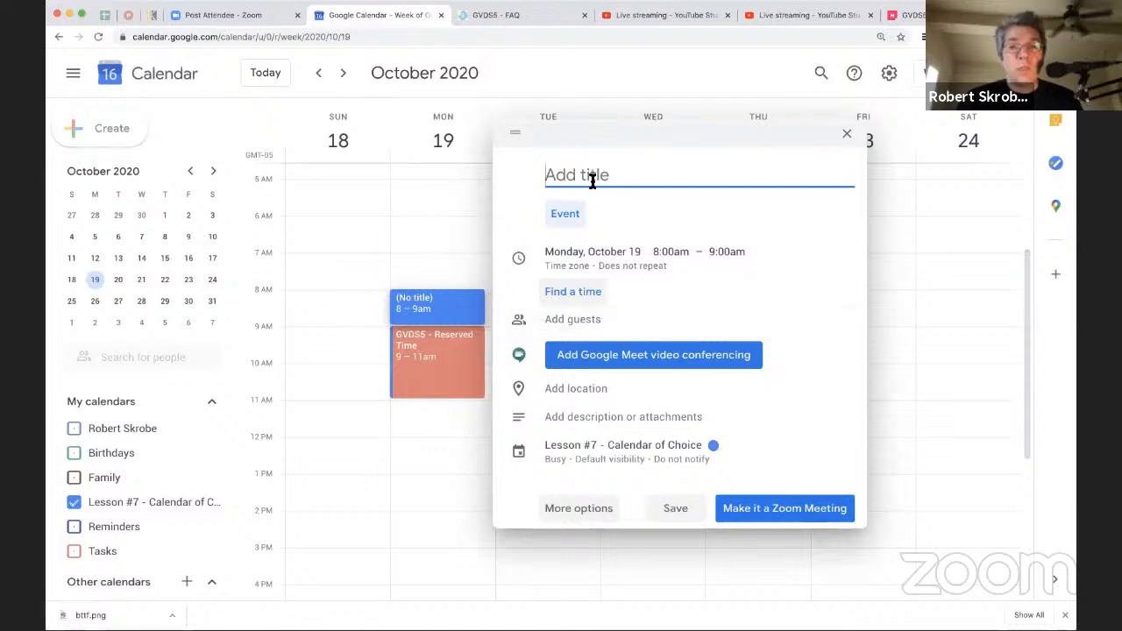
type("GVD")
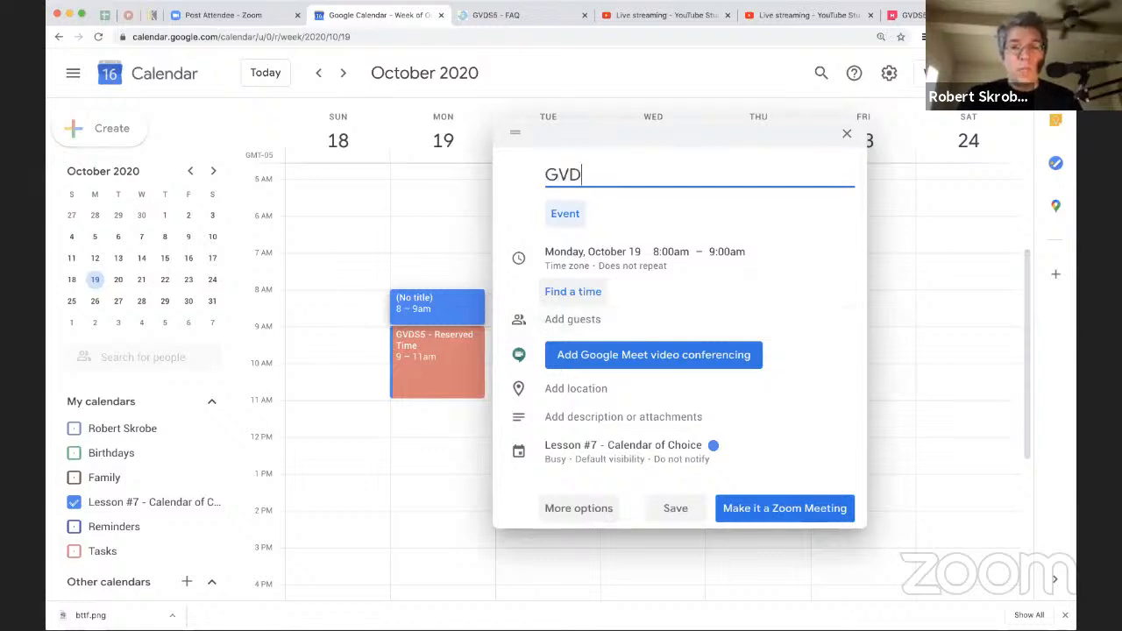
type("S - V")
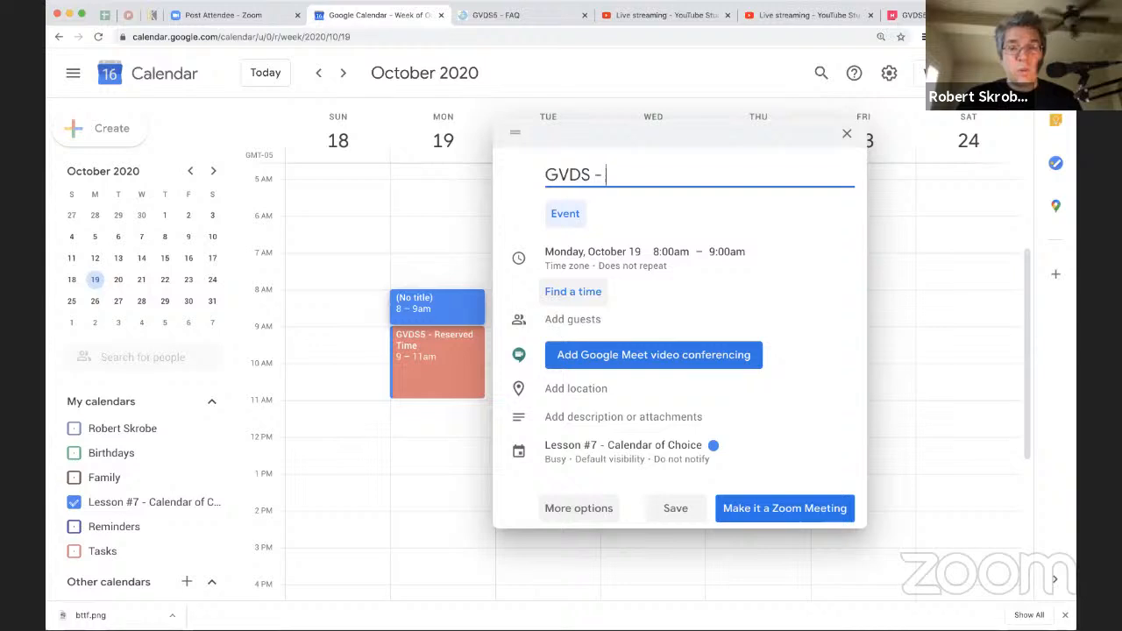
key("BackSpace")
type("Buyu")
key("BackSpace")
key("BackSpace")
key("BackSpace")
key("BackSpace")
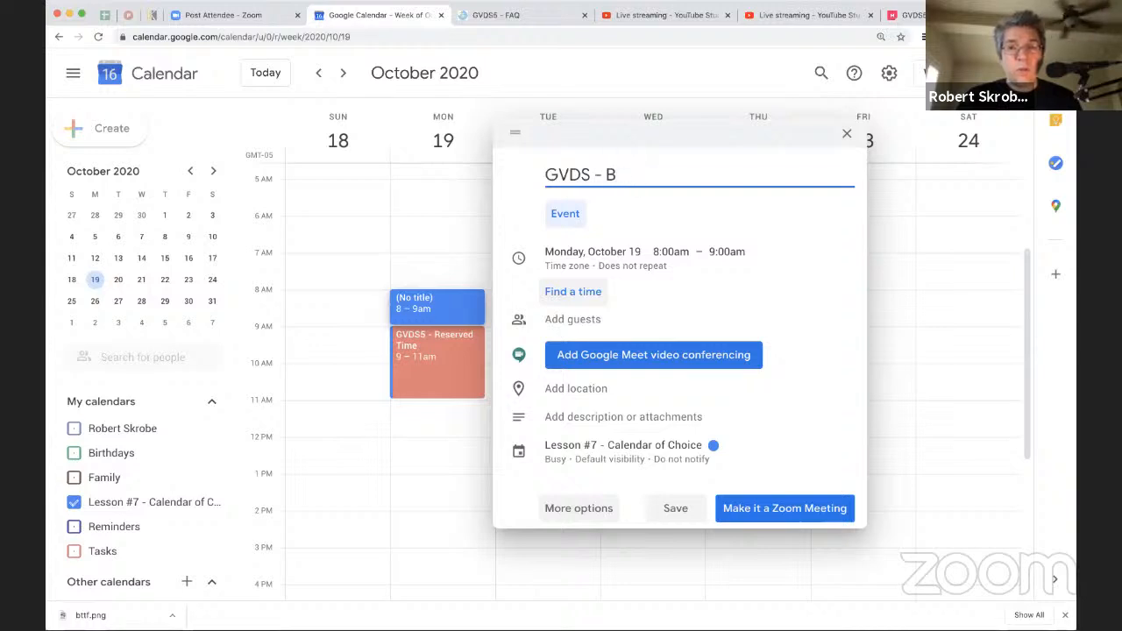
type("Morning Vu")
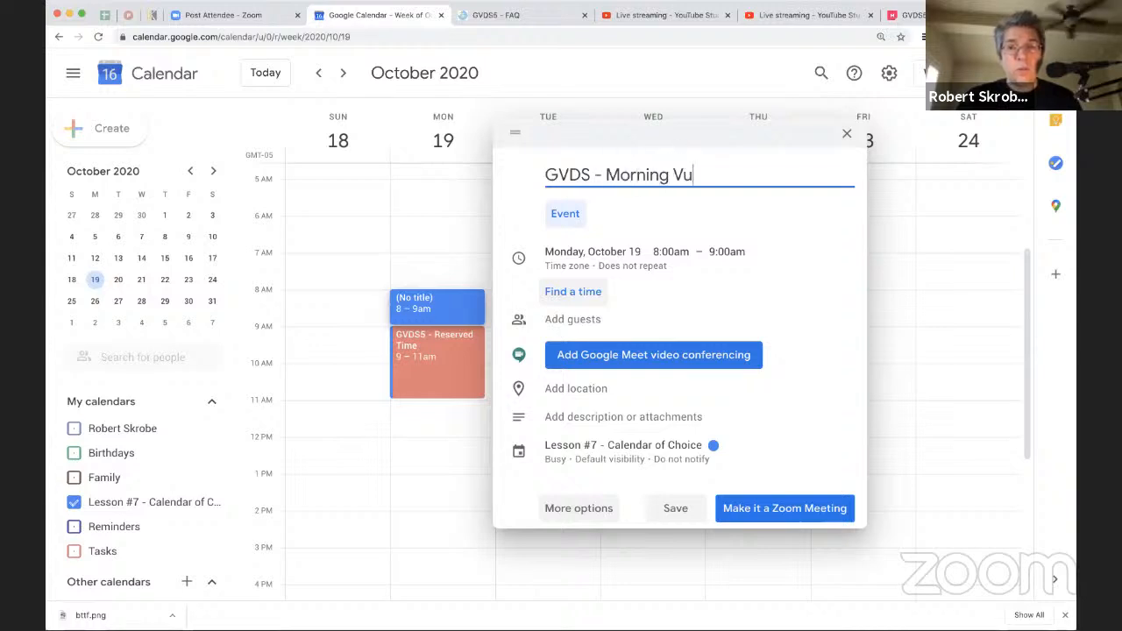
key("BackSpace")
key("BackSpace")
type("Buffer")
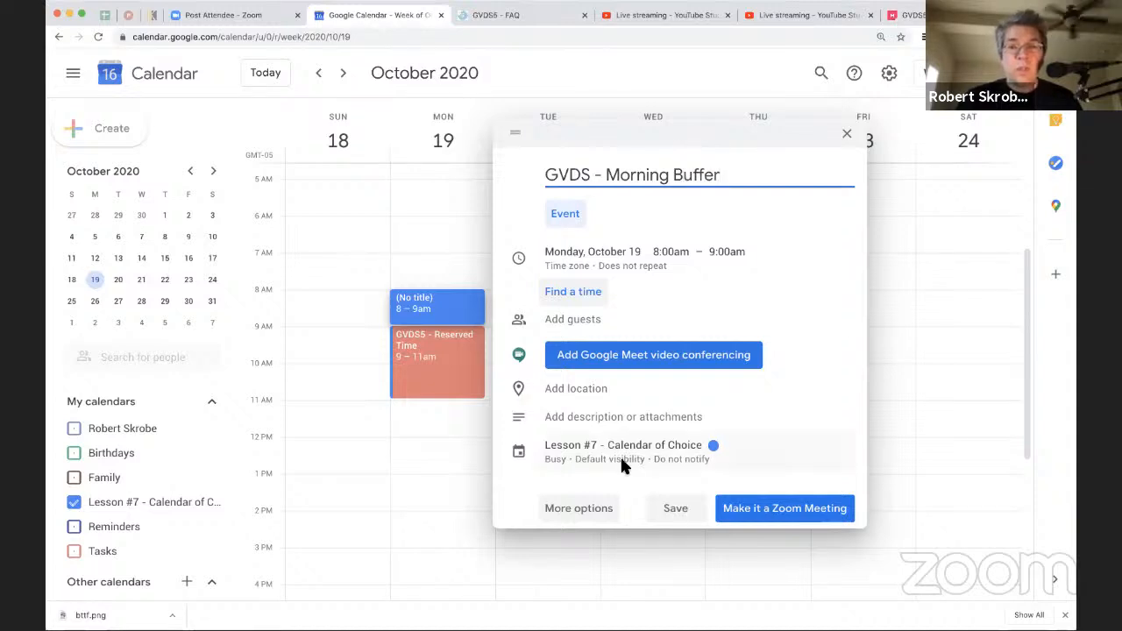
Step: Open the full details of the Morning Buffer event and color it yellow
left_click(599, 509)
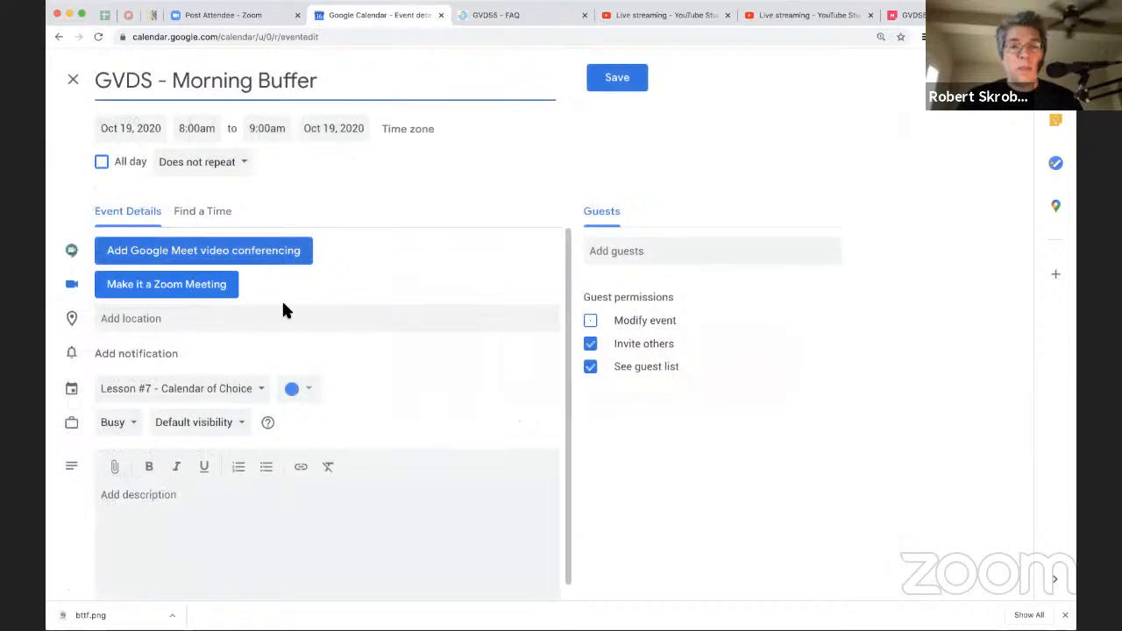
left_click(312, 389)
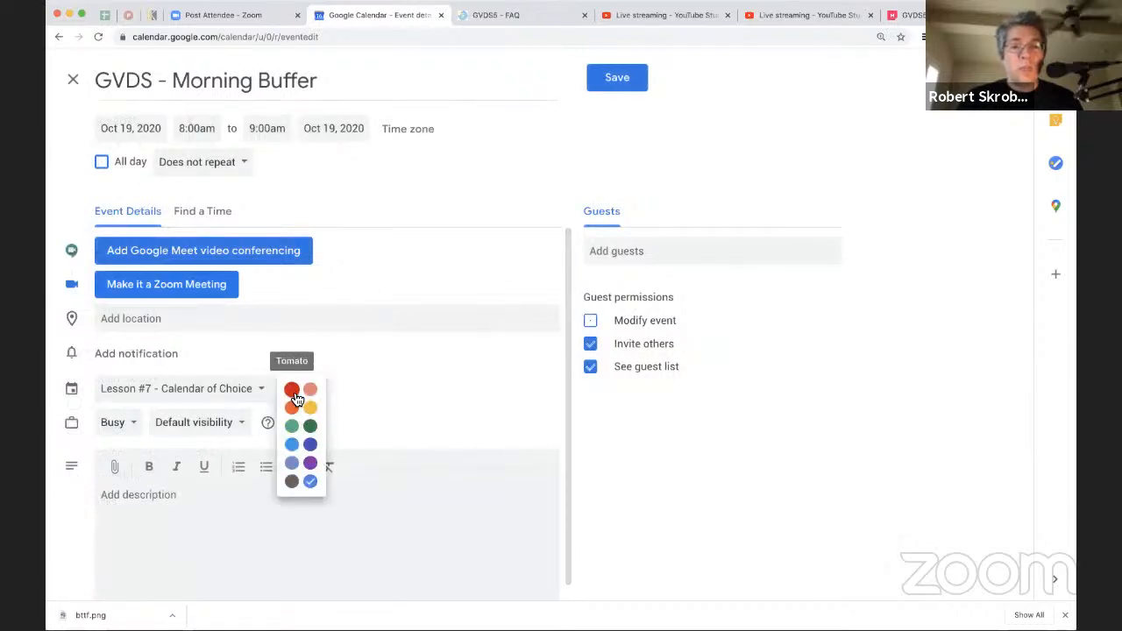
left_click(311, 409)
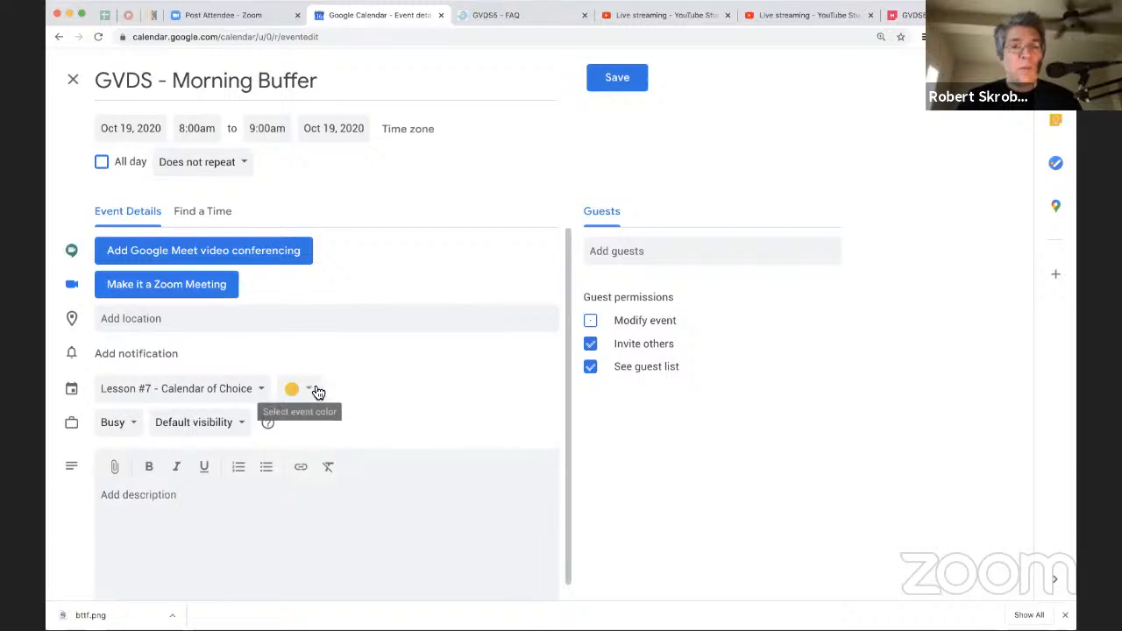
left_click(308, 388)
left_click(312, 409)
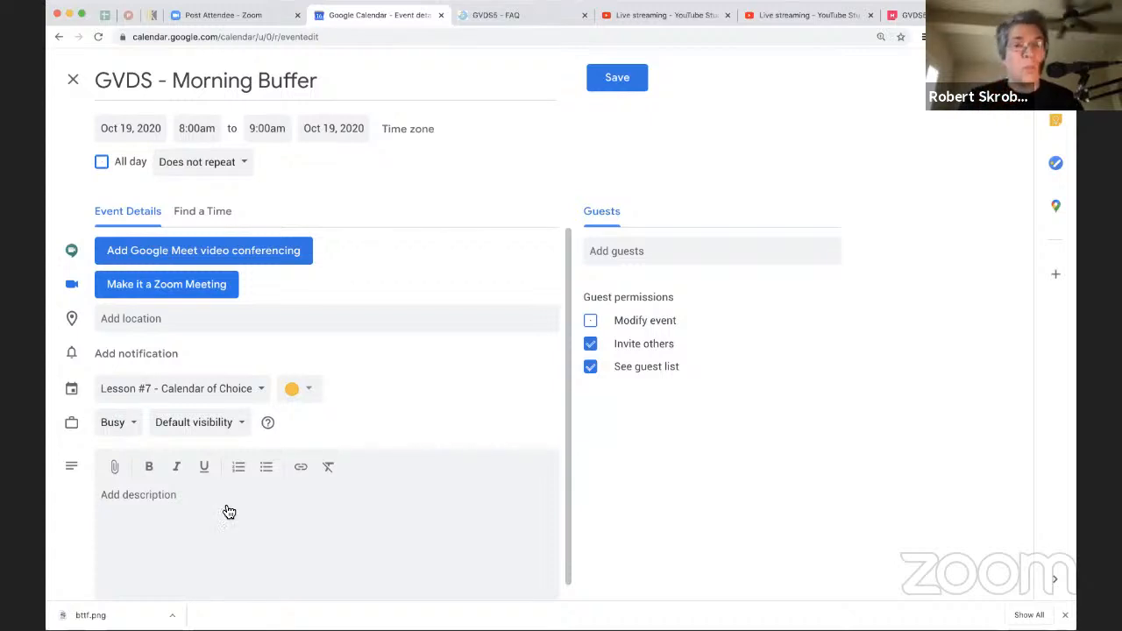
Step: Set the Morning Buffer event's availability to Free and review its visibility options
left_click(128, 428)
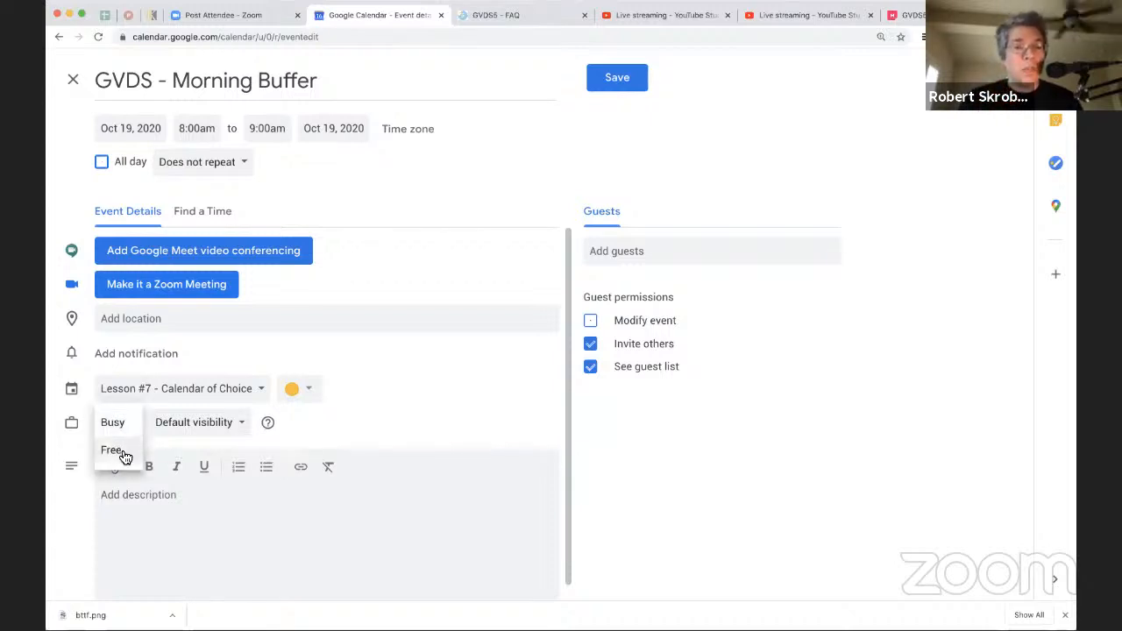
left_click(294, 428)
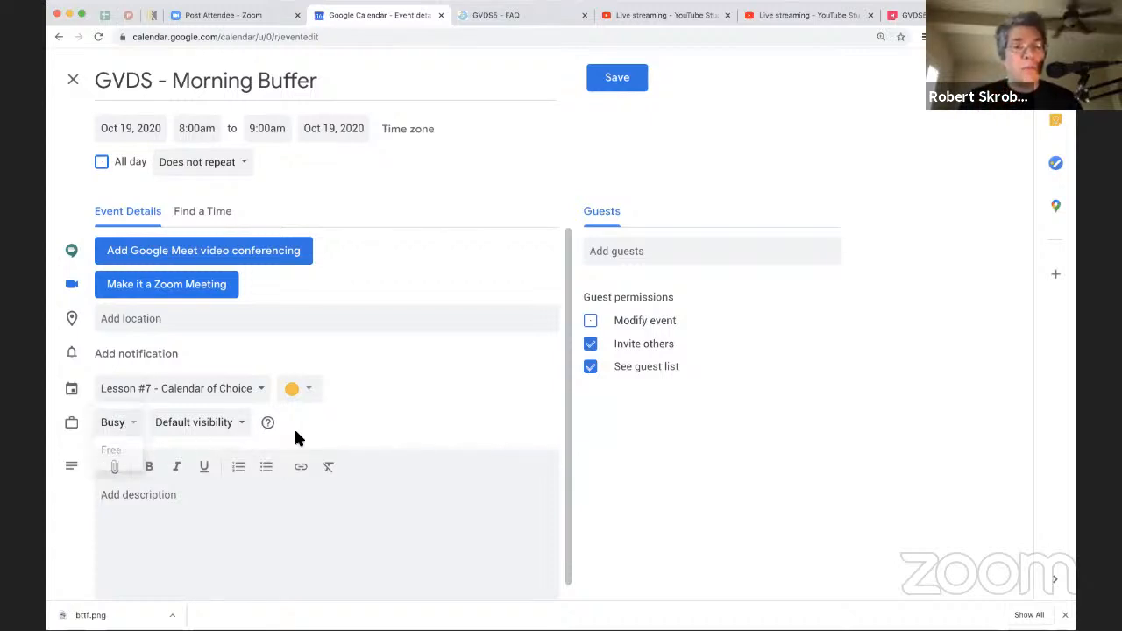
left_click(121, 426)
left_click(124, 454)
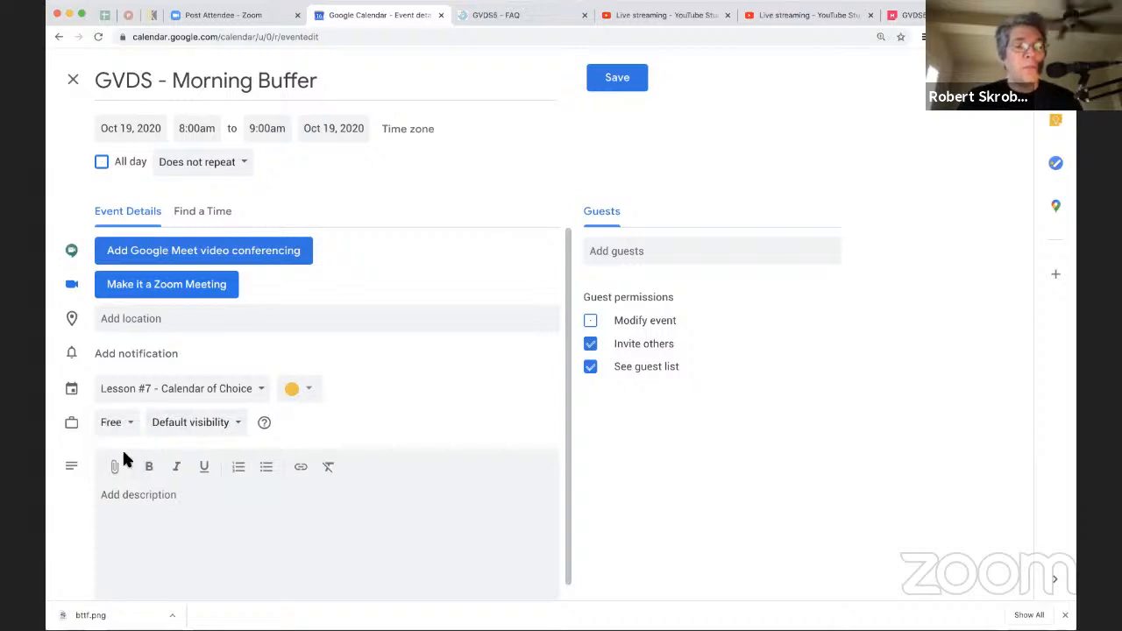
left_click(224, 427)
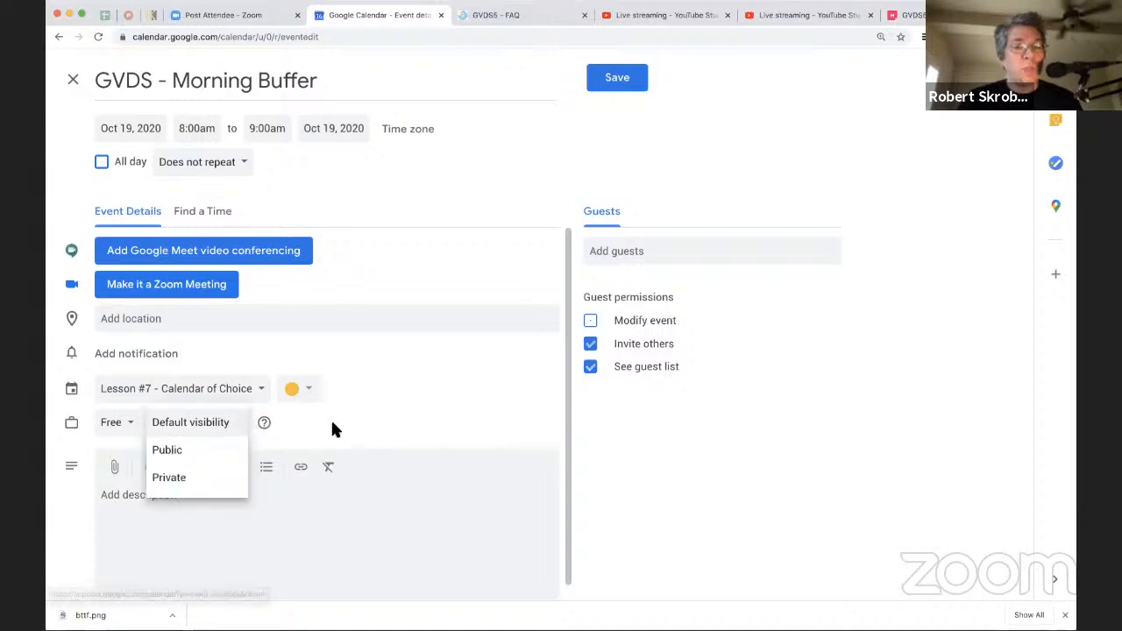
left_click(331, 419)
left_click(243, 426)
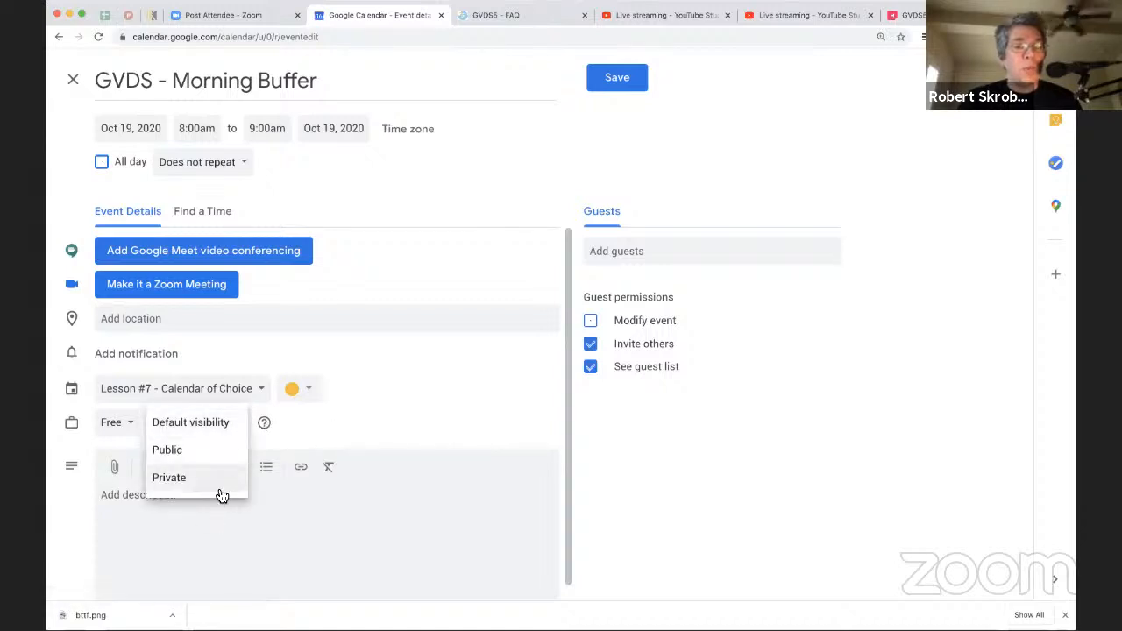
left_click(376, 415)
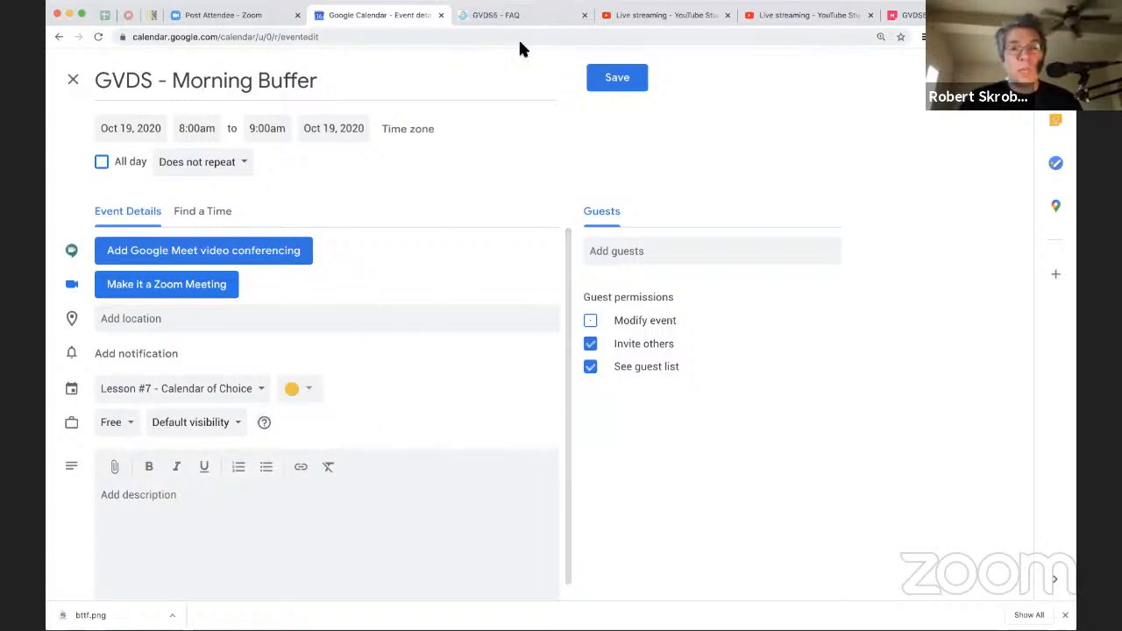
Step: Give the Morning Buffer event a custom weekly recurrence on Monday, Tuesday, Wednesday and Thursday
left_click(248, 163)
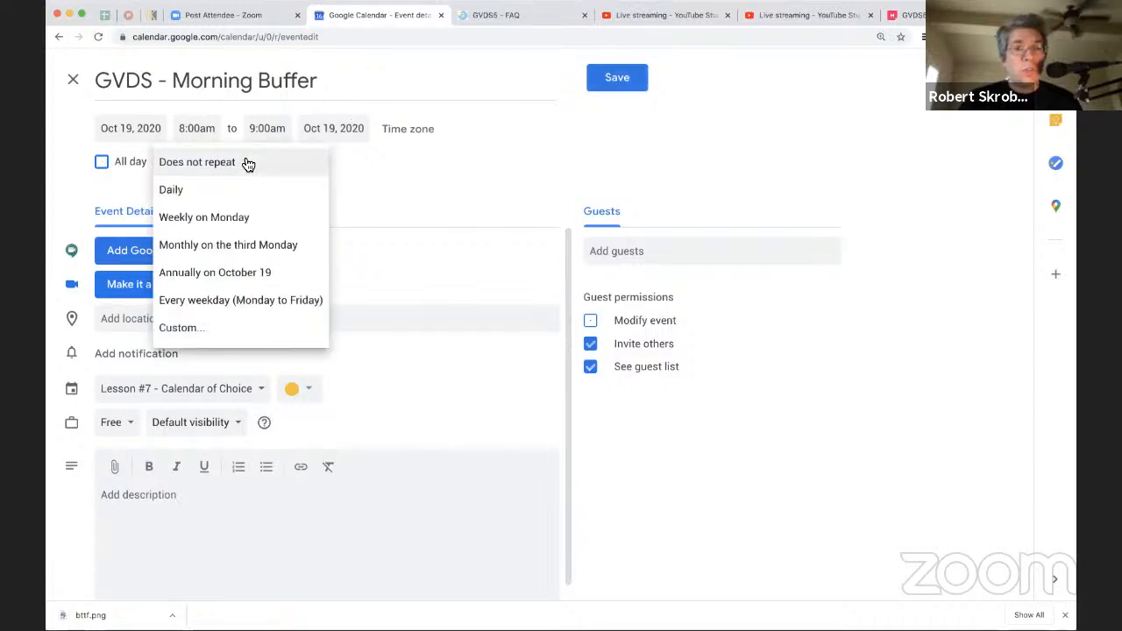
left_click(230, 327)
left_click(490, 292)
left_click(514, 292)
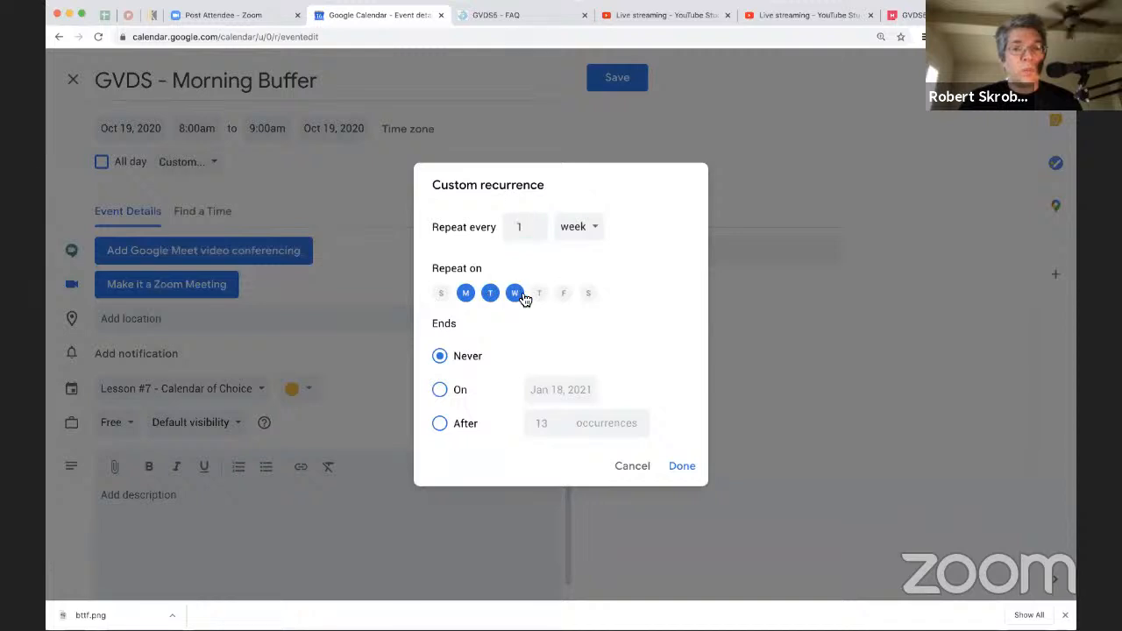
left_click(539, 293)
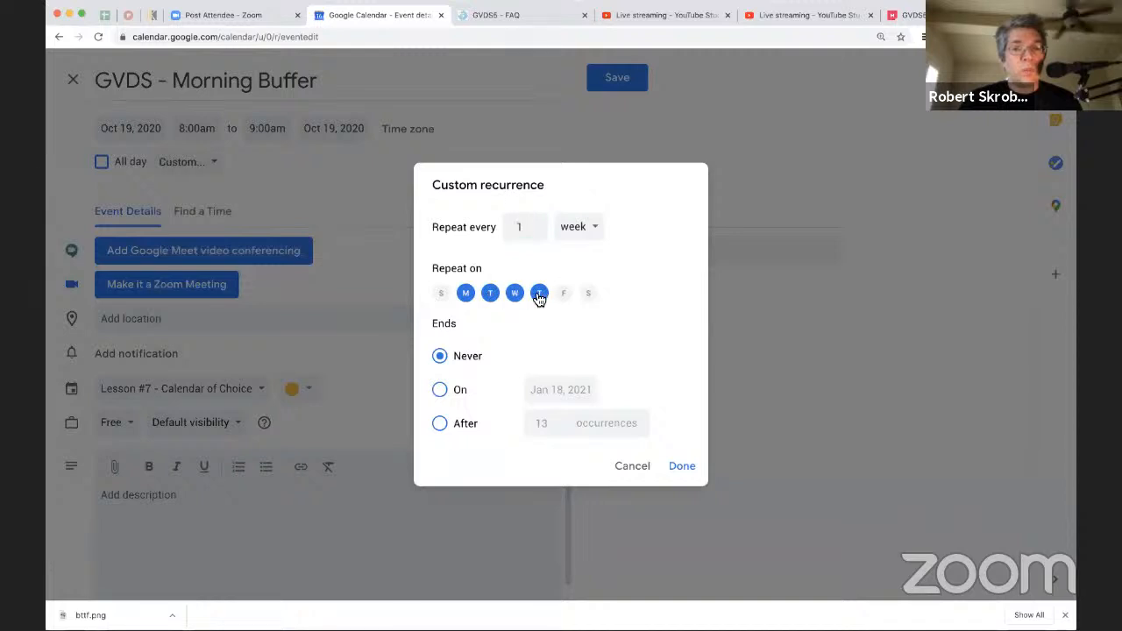
Step: End the Morning Buffer recurrence on Oct 22, 2020 and save the event
left_click(440, 389)
left_click(568, 387)
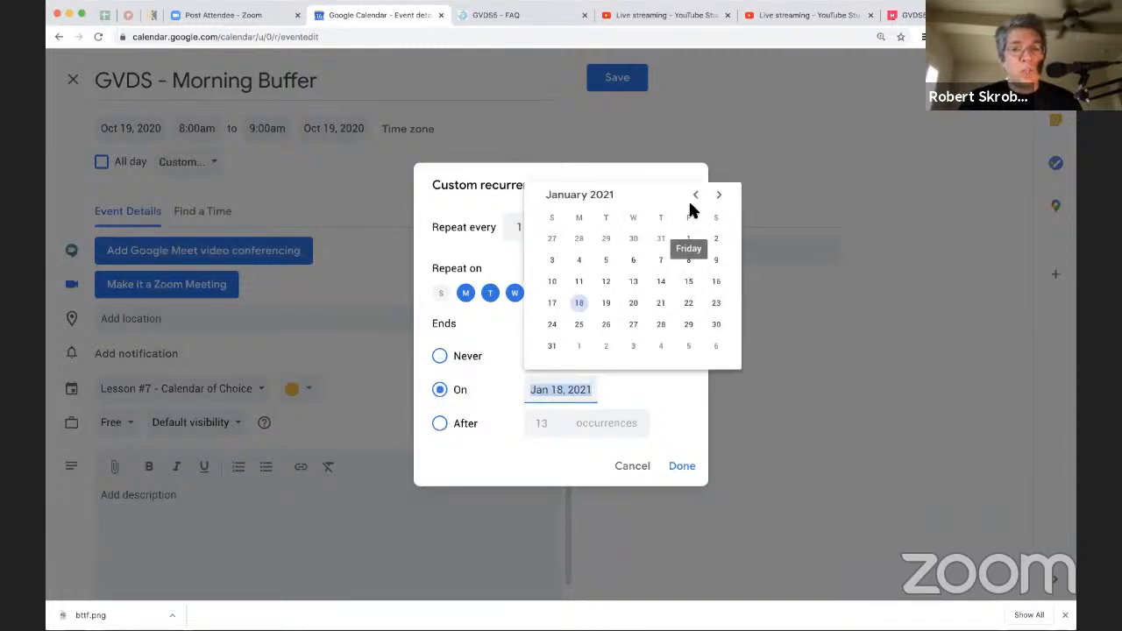
left_click(697, 195)
left_click(698, 195)
left_click(697, 195)
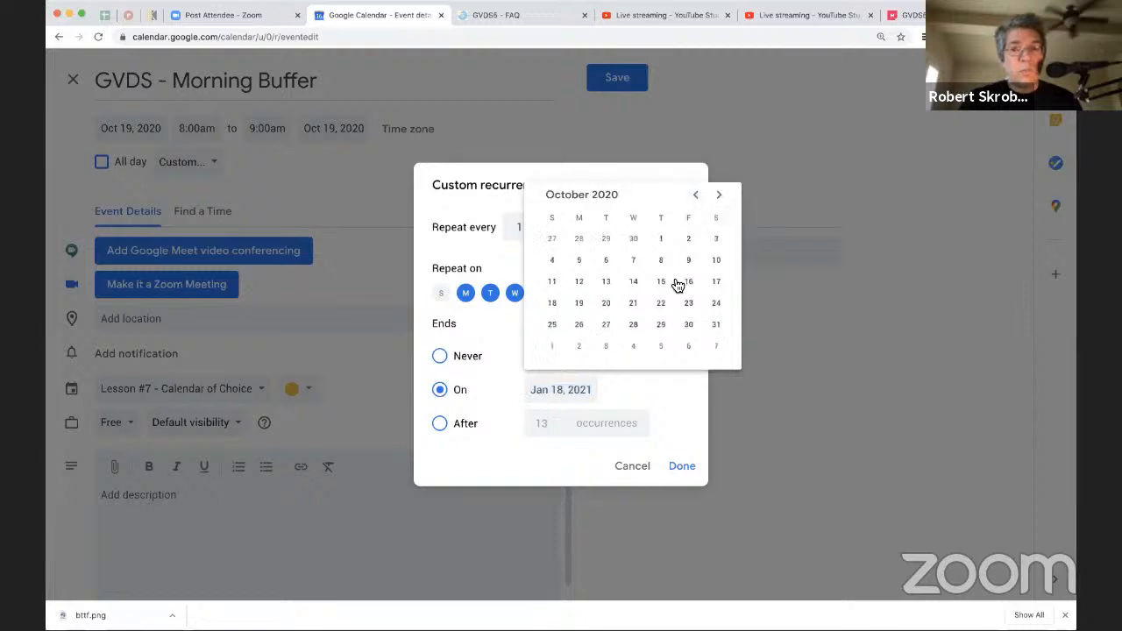
left_click(662, 304)
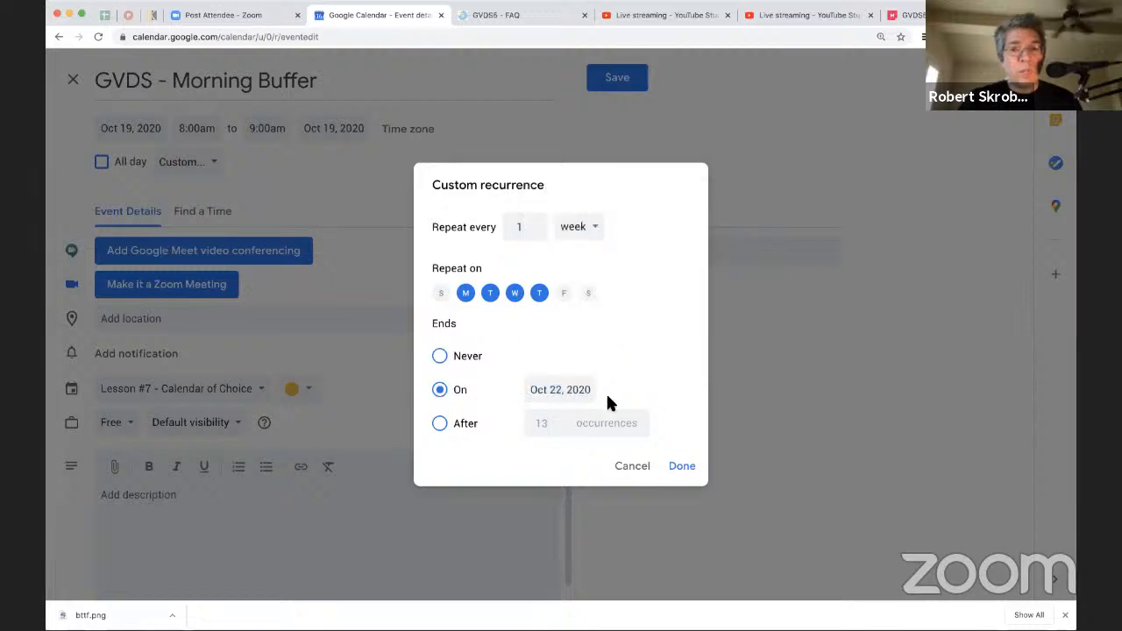
left_click(678, 468)
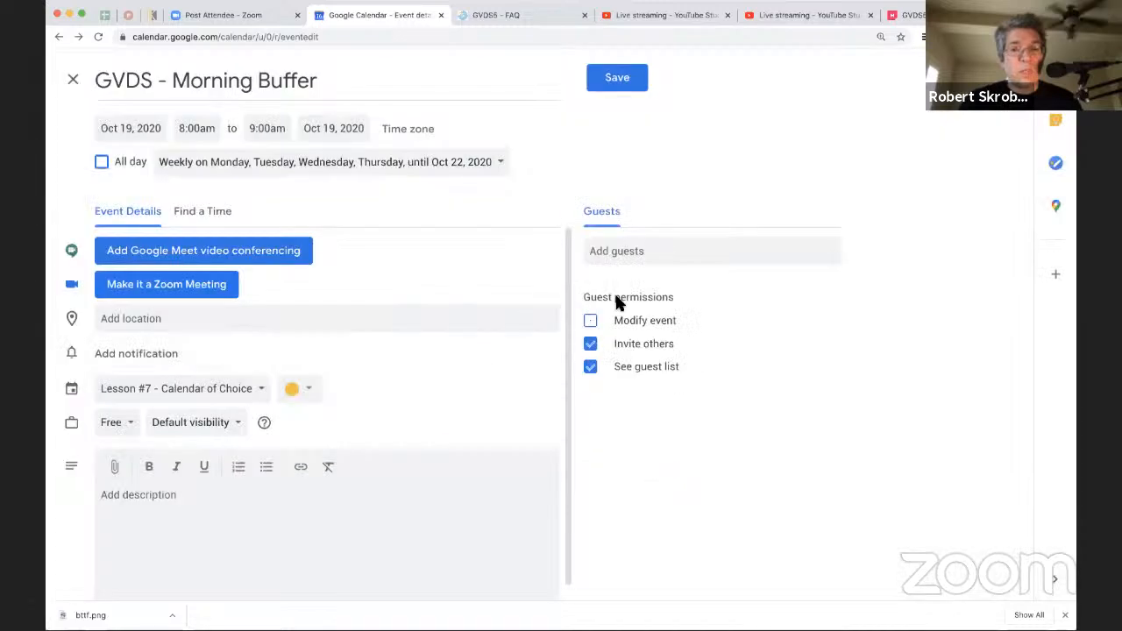
left_click(617, 78)
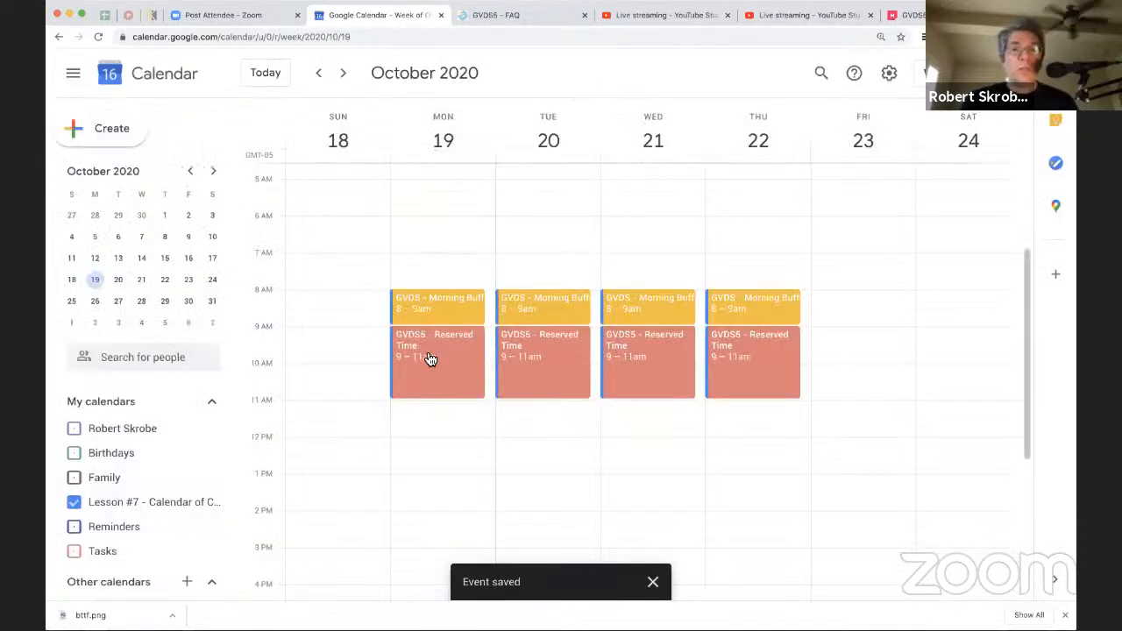
Step: Create an event on Monday, October 19, from 11:00am to 12:00pm titled "GVDS5 - After Session Buffer"
left_click(412, 406)
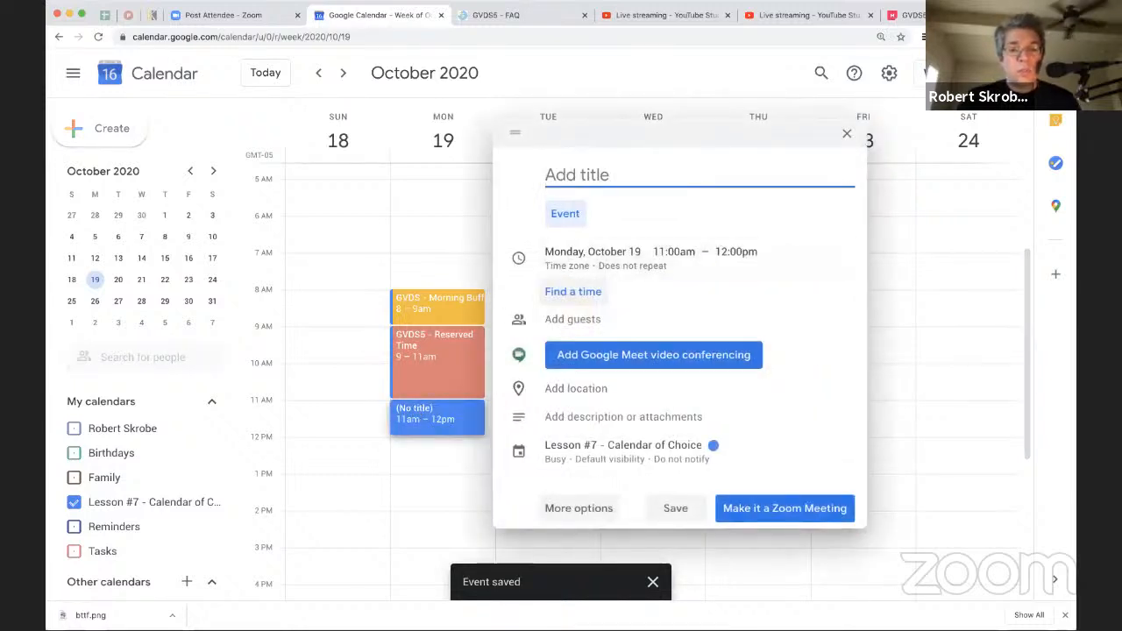
type("GVDS5 ")
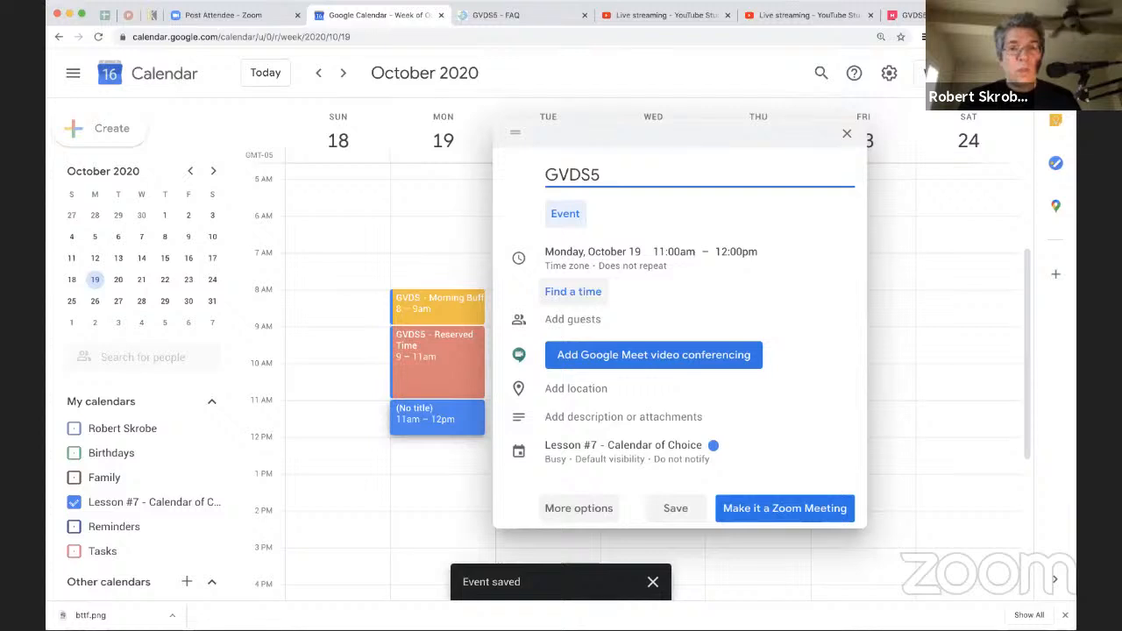
type("E")
key("BackSpace")
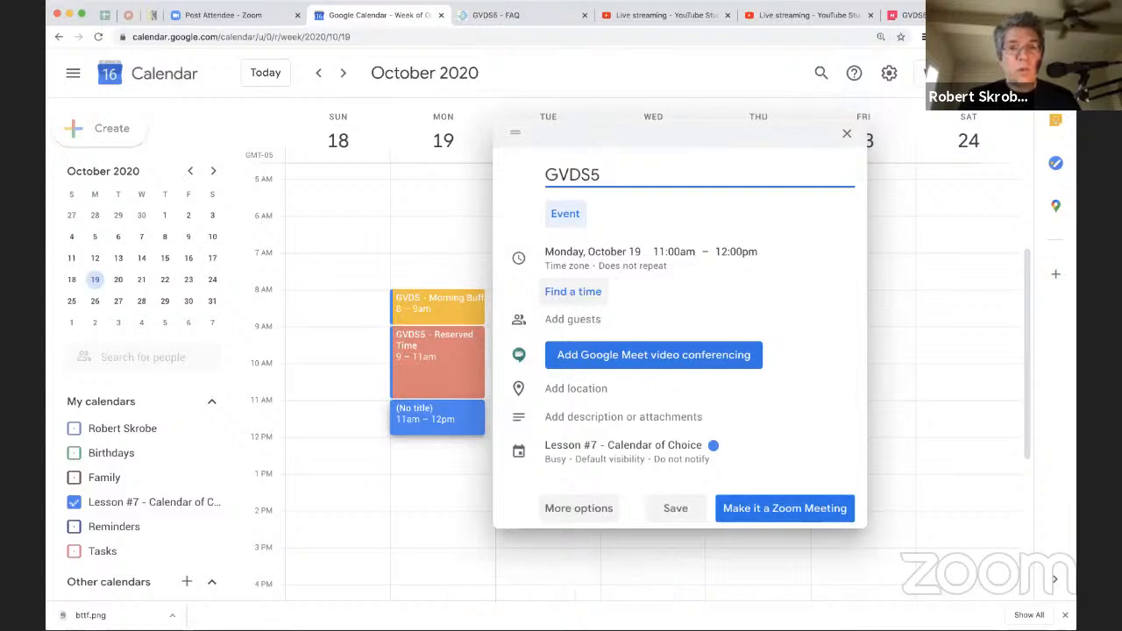
type("After Se")
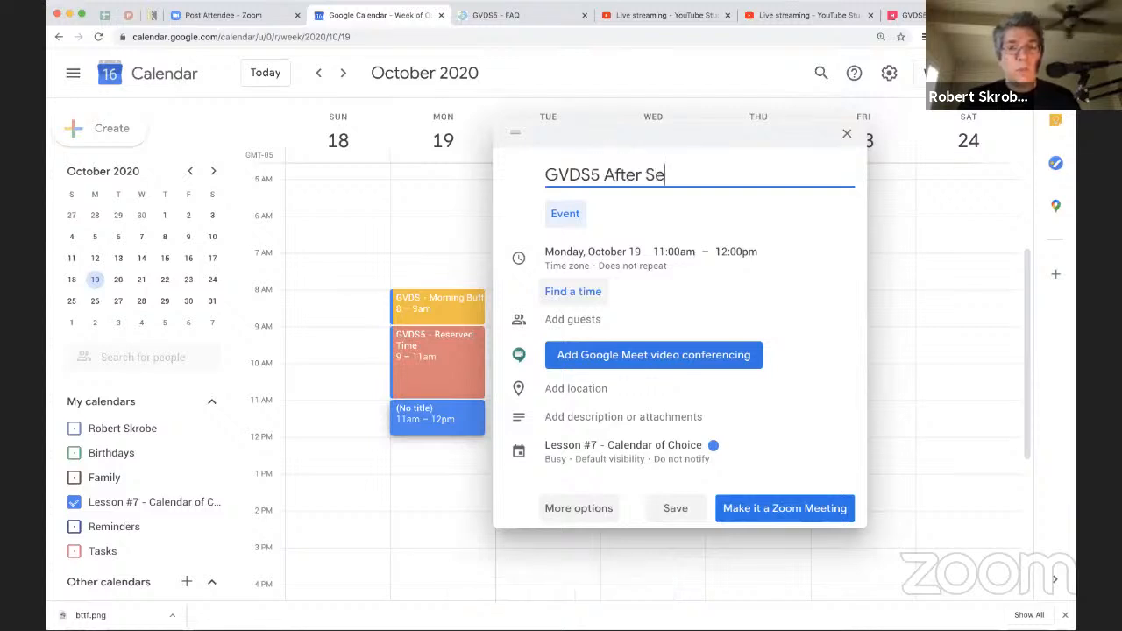
type("ssion Bu")
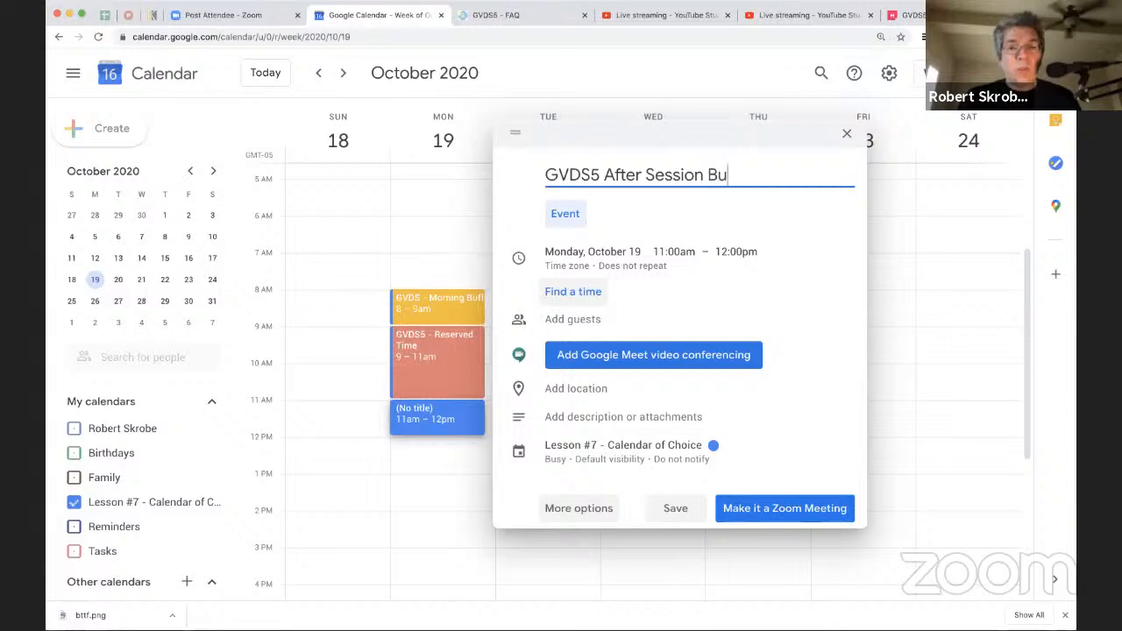
type("ffer")
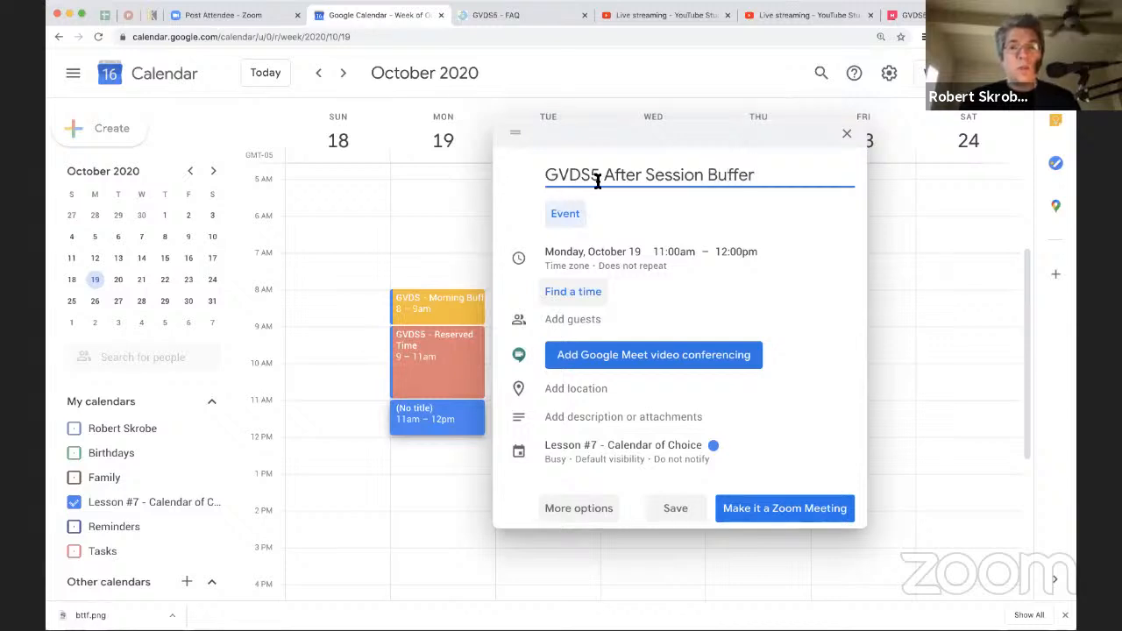
left_click(598, 180)
type("-")
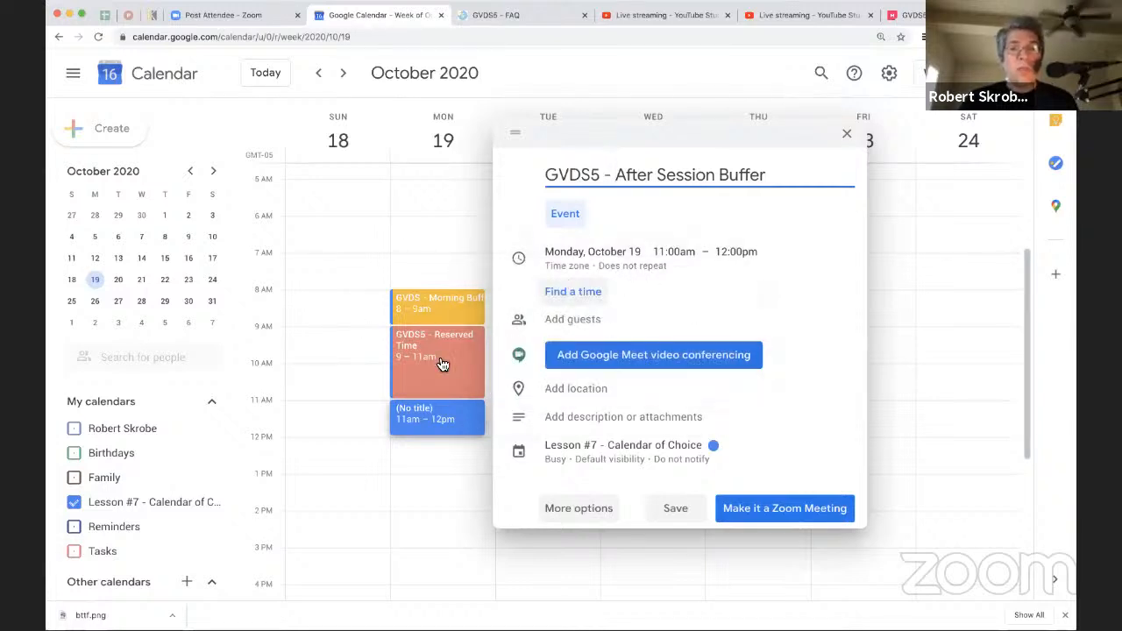
mouse_move(419, 354)
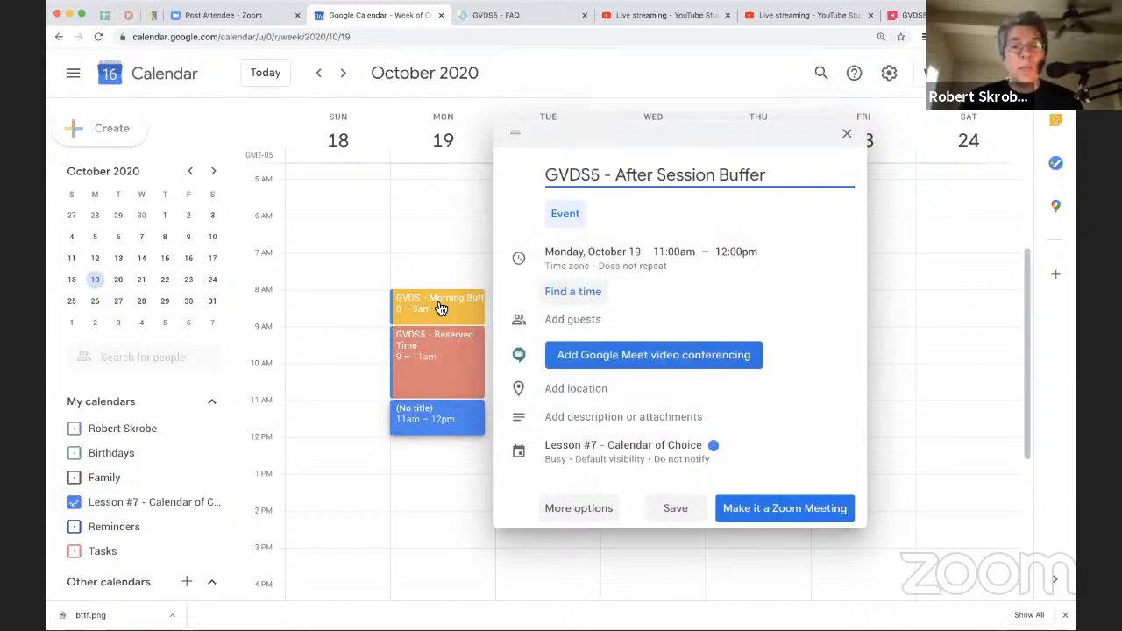
mouse_move(439, 309)
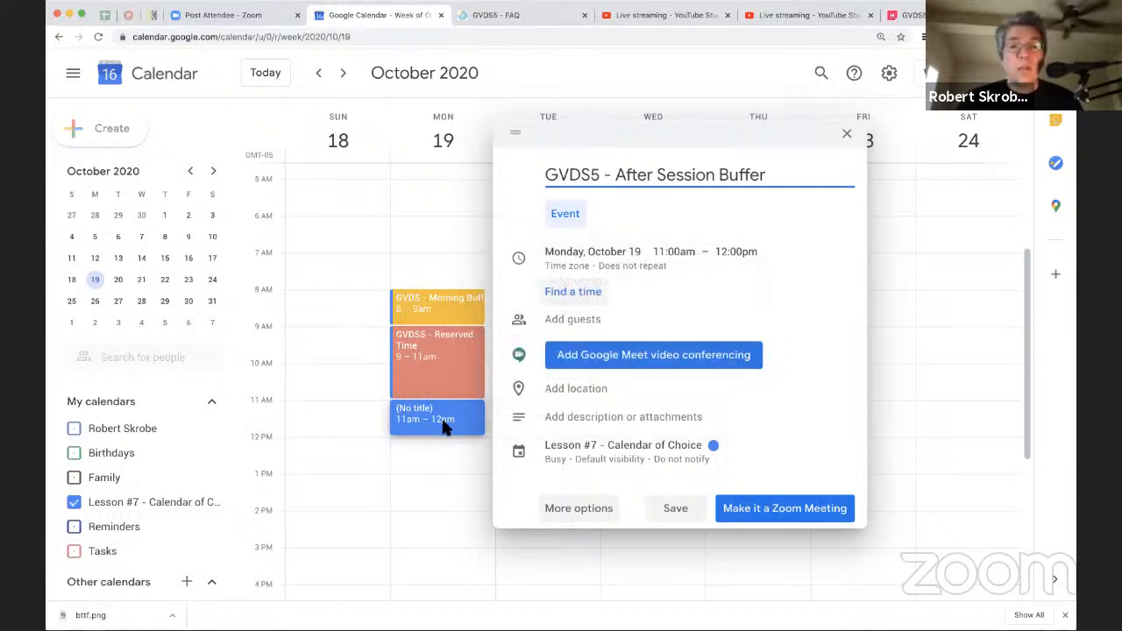
Step: Open the full details of the After Session Buffer event, color it yellow and set its availability to Free
left_click(579, 508)
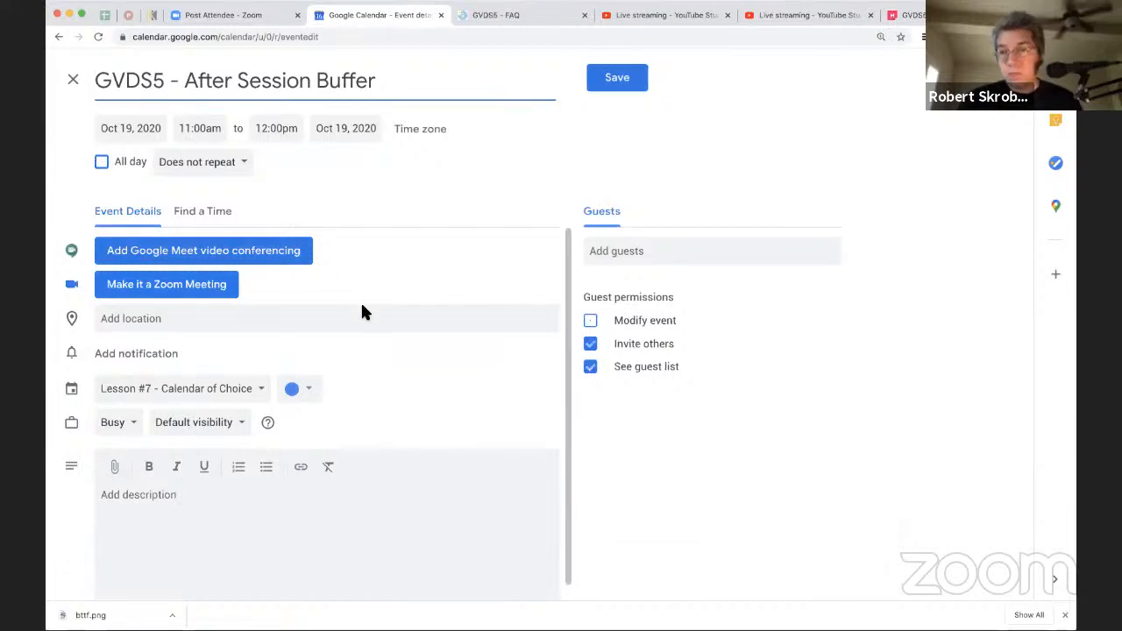
left_click(297, 388)
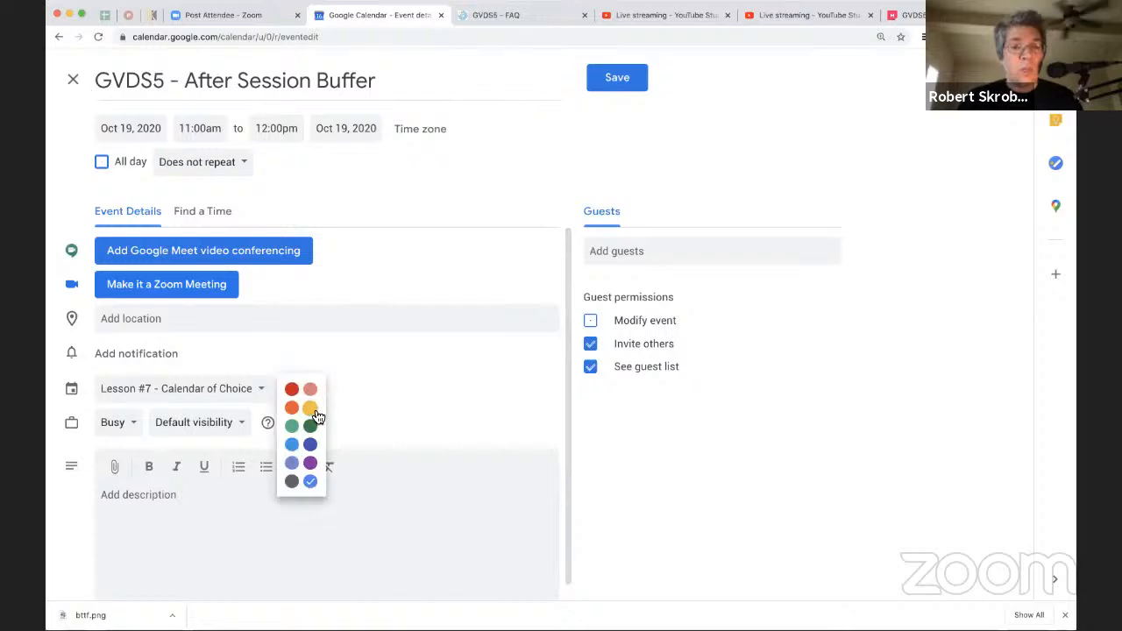
left_click(314, 407)
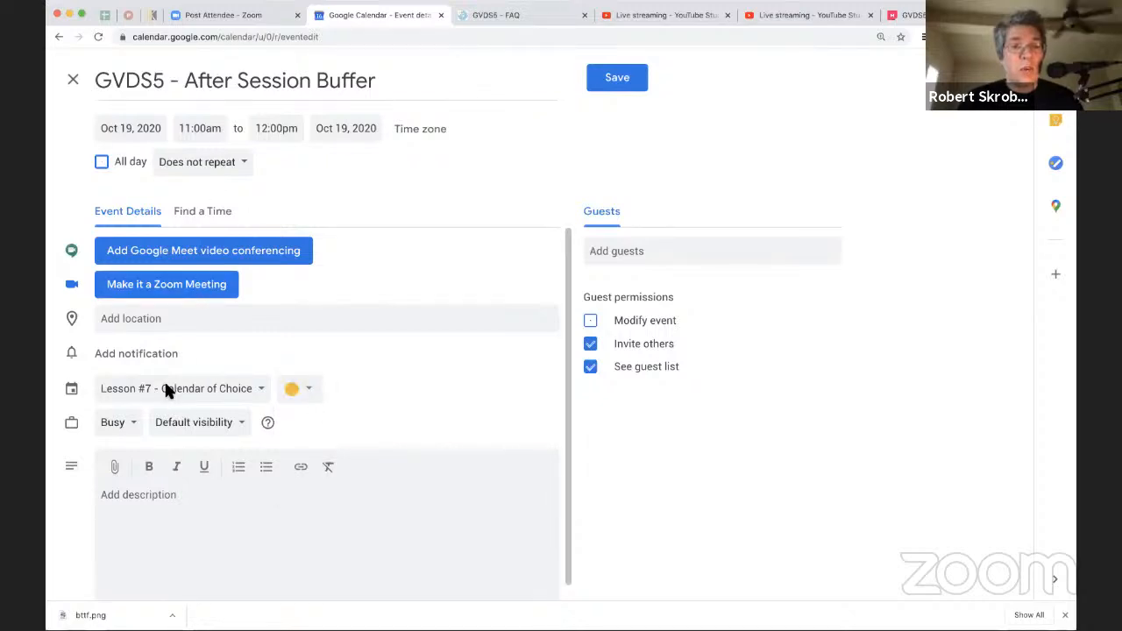
left_click(133, 424)
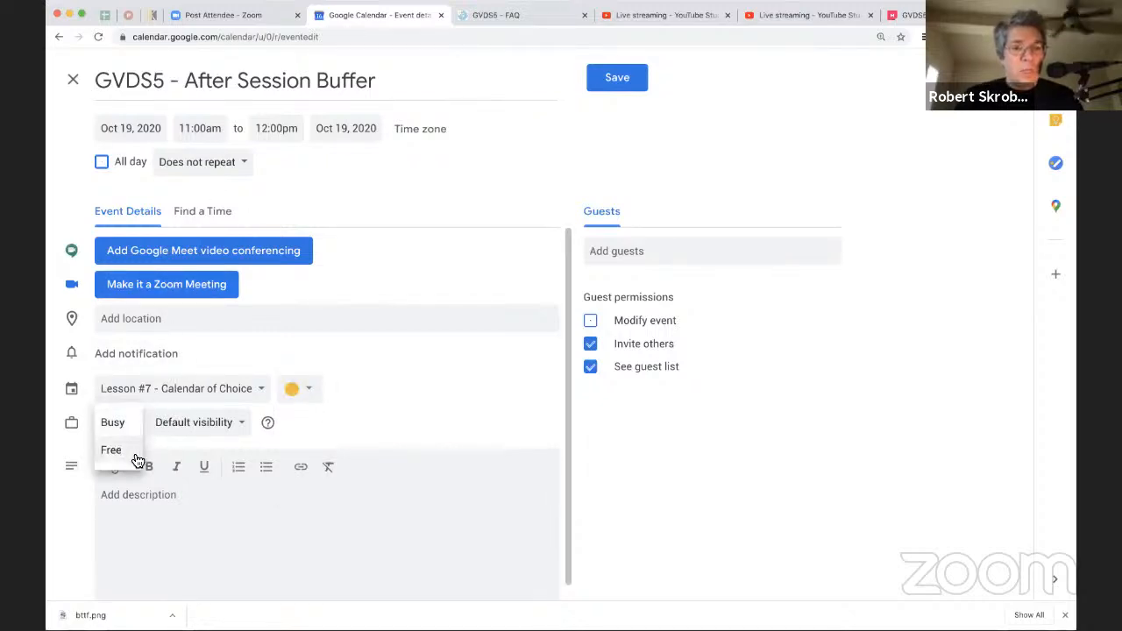
left_click(137, 459)
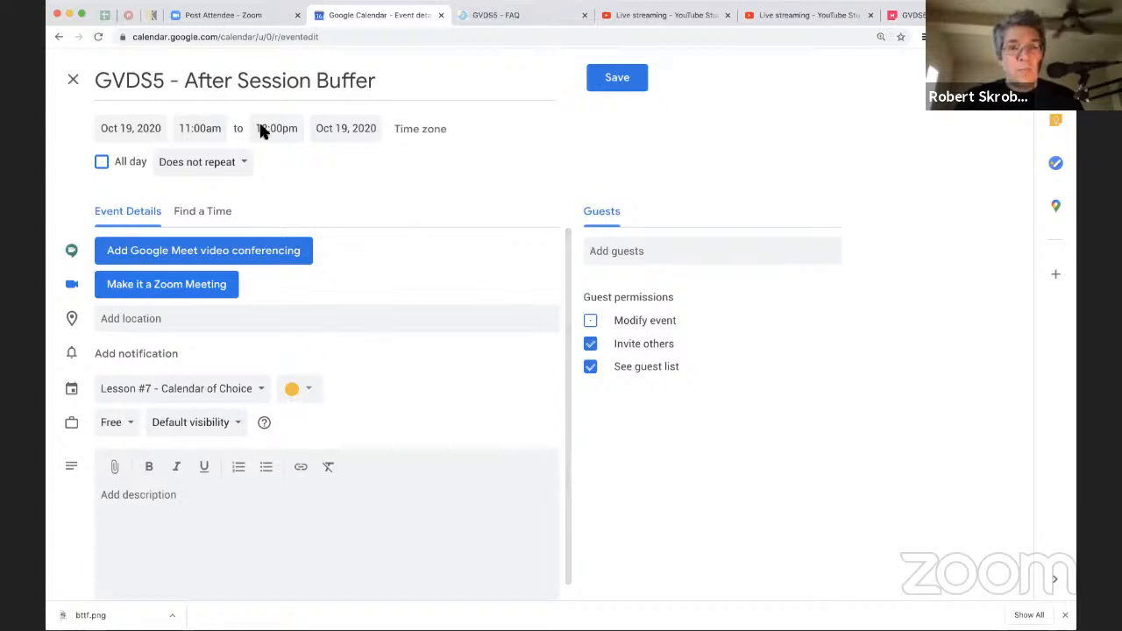
Step: Give the After Session Buffer event a custom weekly recurrence on Monday, Tuesday, Wednesday and Thursday
left_click(248, 172)
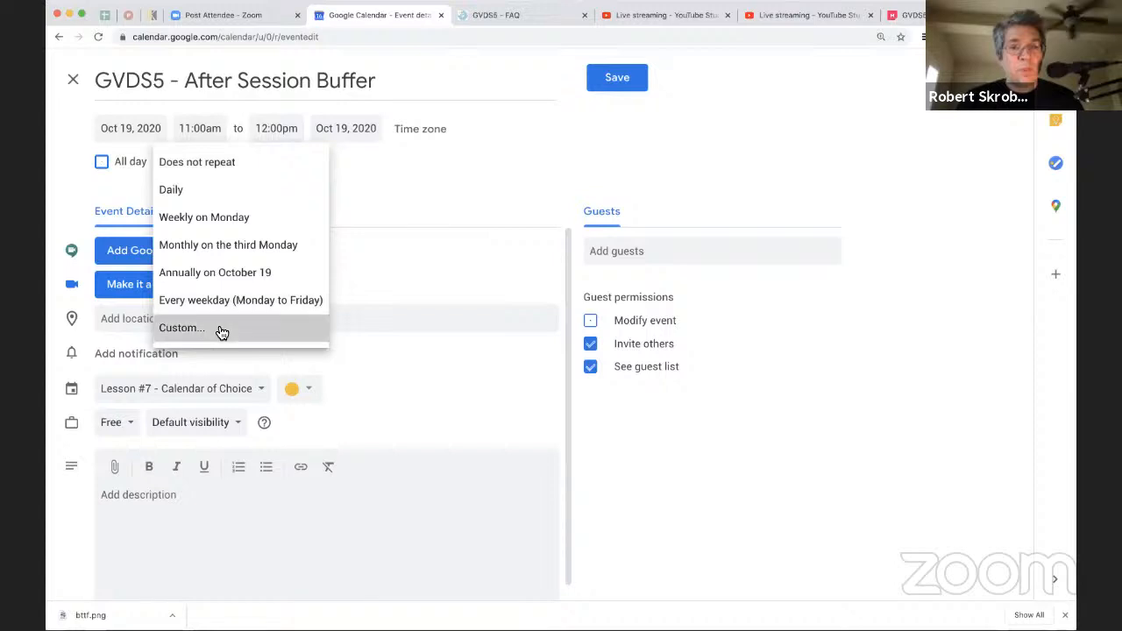
left_click(220, 327)
left_click(502, 296)
left_click(515, 294)
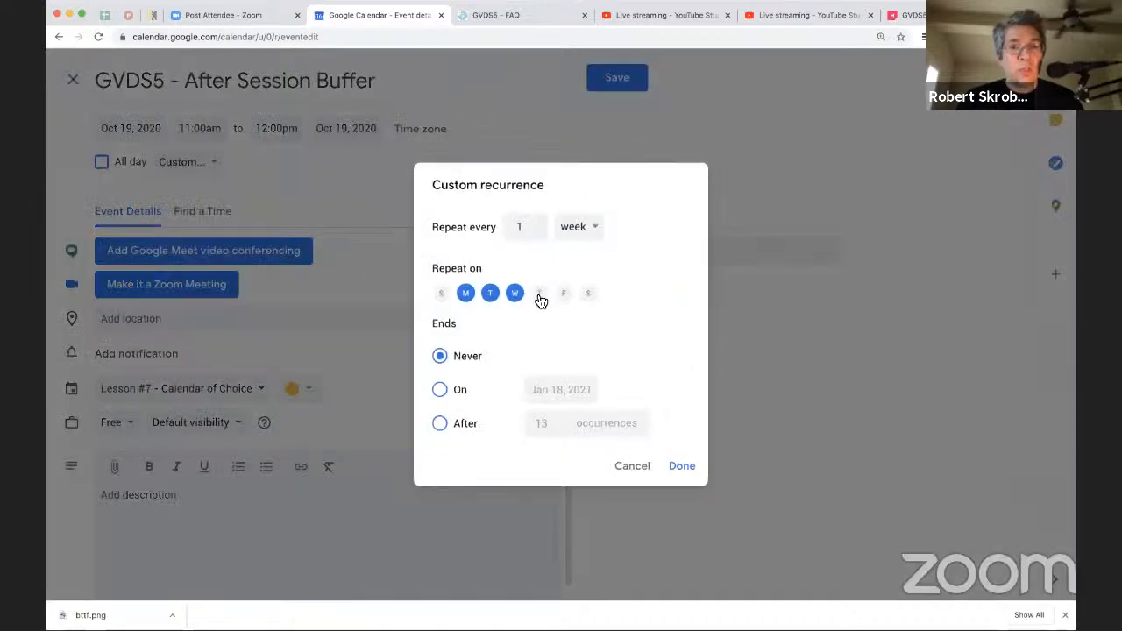
left_click(538, 294)
Step: End the After Session Buffer recurrence on Oct 22, 2020 and save the event
left_click(440, 390)
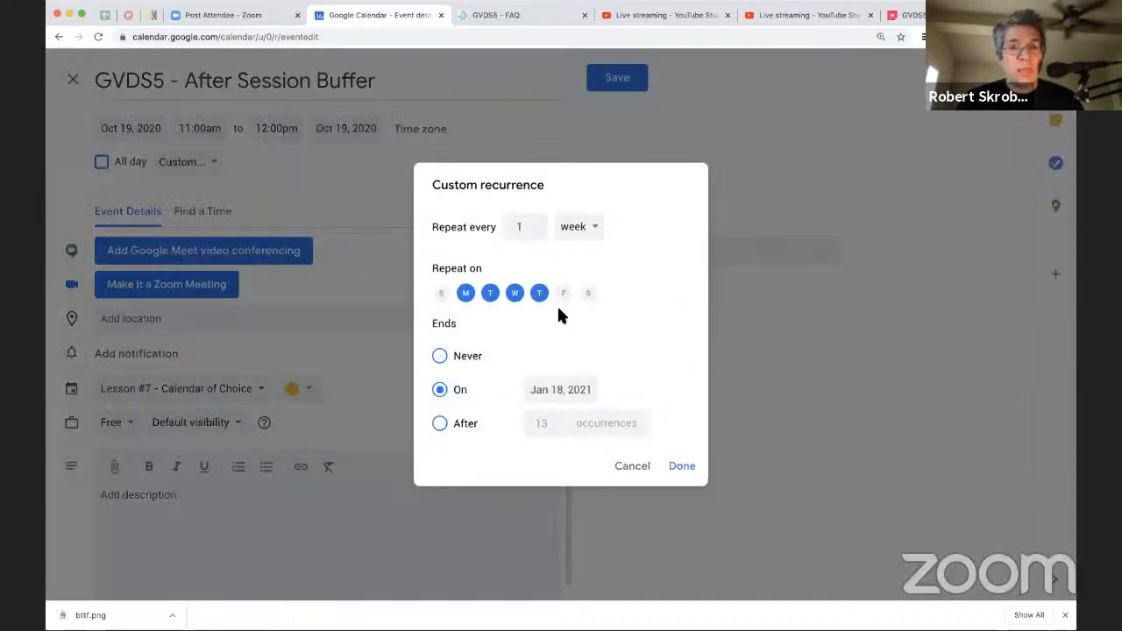
left_click(536, 392)
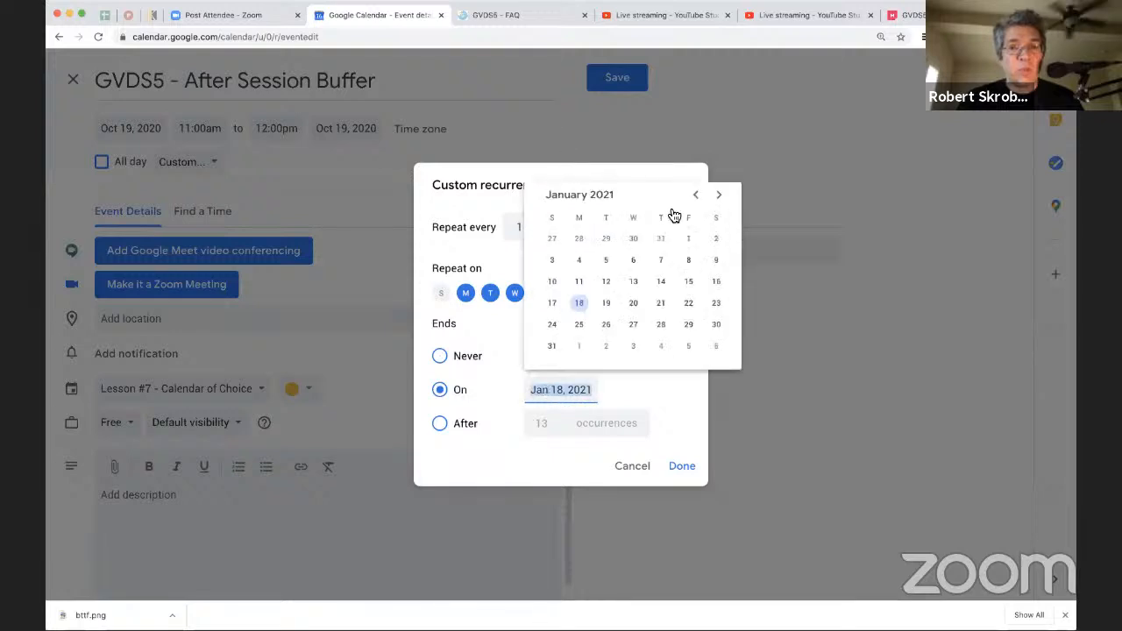
left_click(696, 194)
left_click(696, 194)
left_click(696, 195)
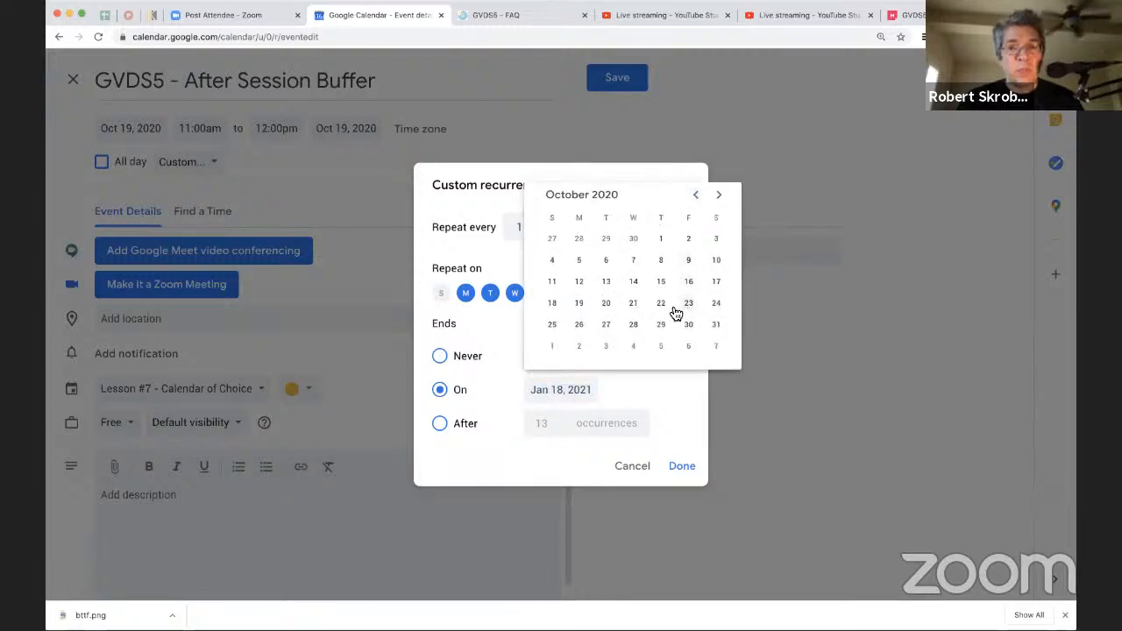
left_click(662, 303)
left_click(682, 469)
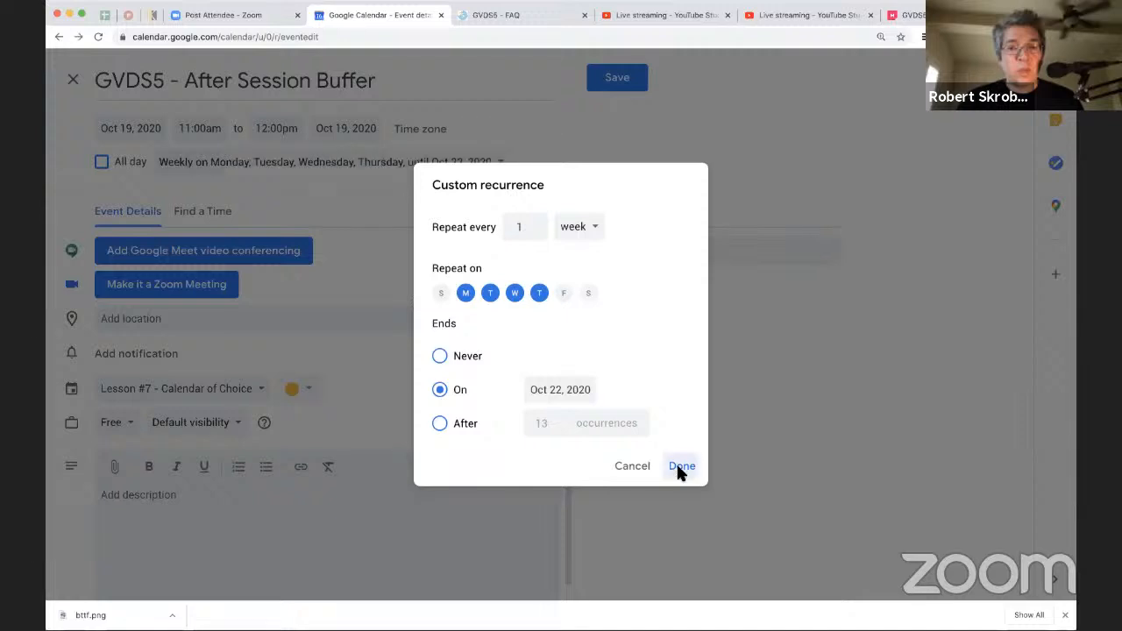
left_click(633, 76)
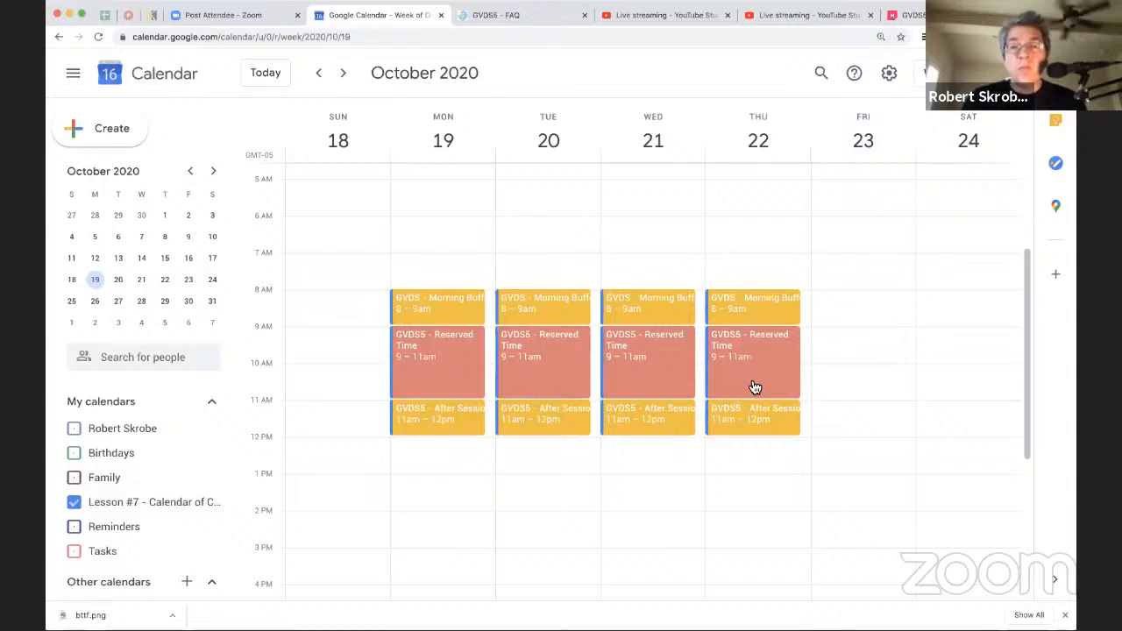
Step: Create an event on Friday, October 23, from 9:00am to 10:00am titled "GVDS5 - Retrospective Buffer Time"
left_click(829, 333)
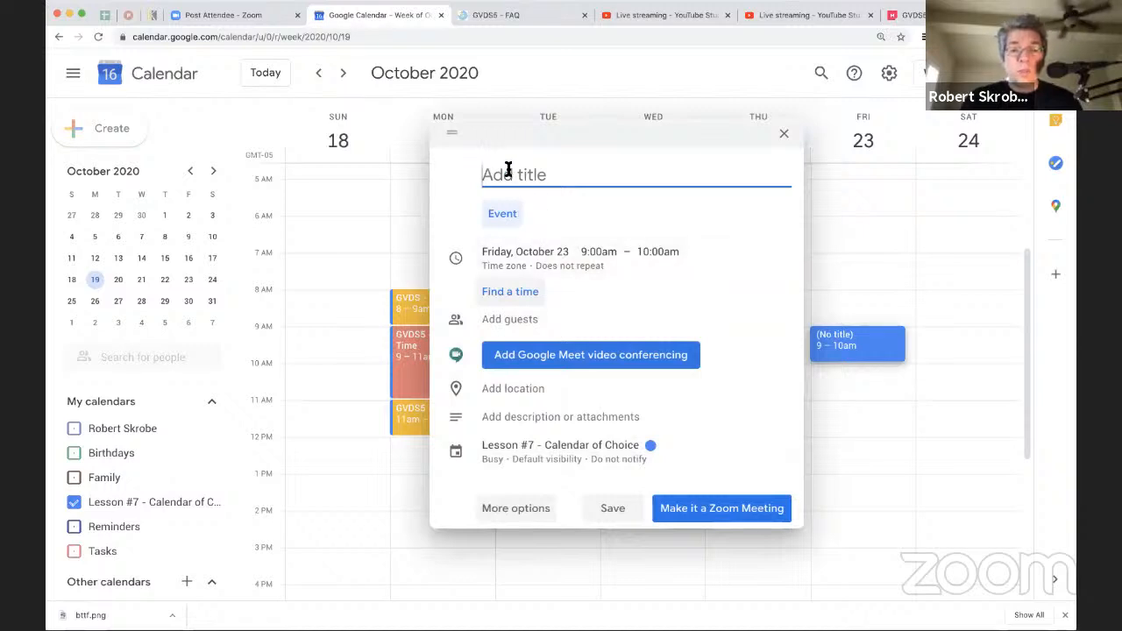
type("GVDS")
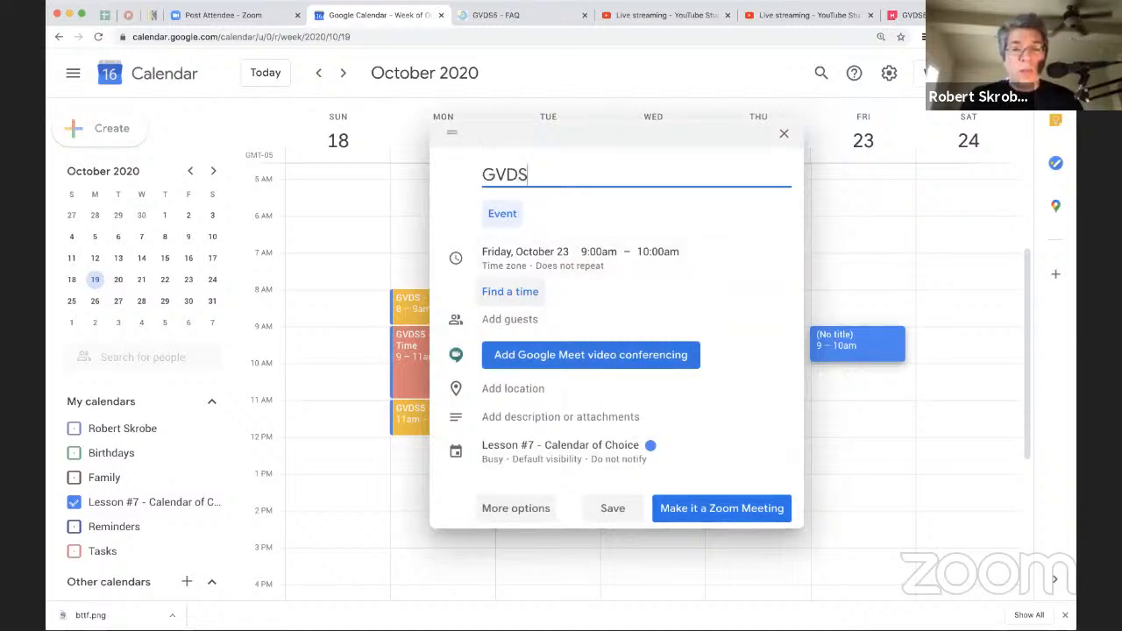
type("5 - Retros")
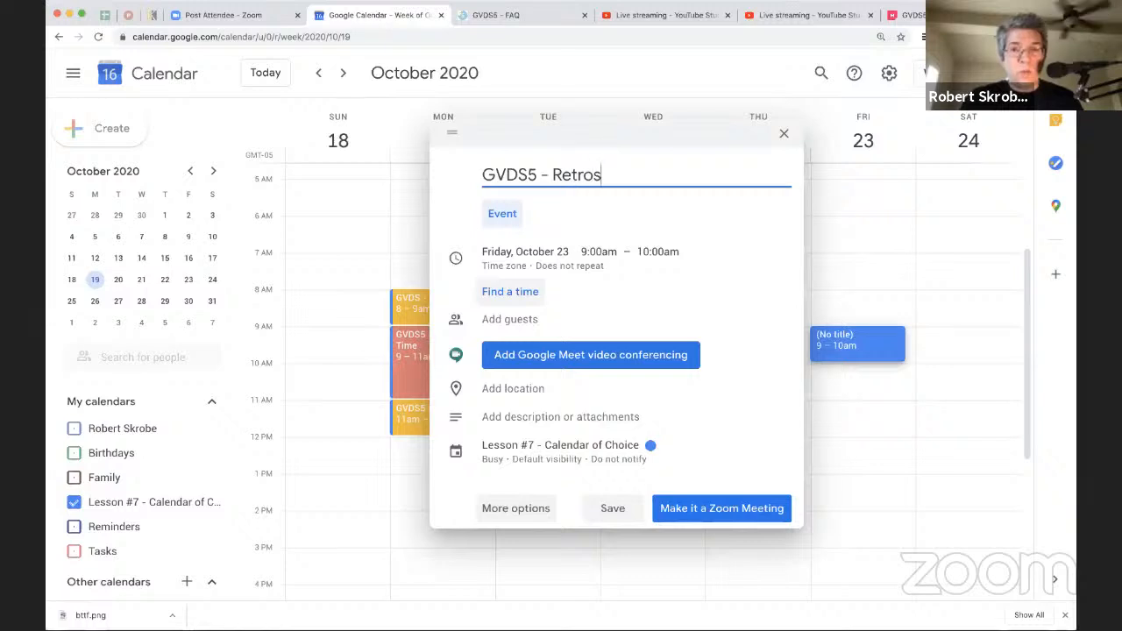
type("pective B")
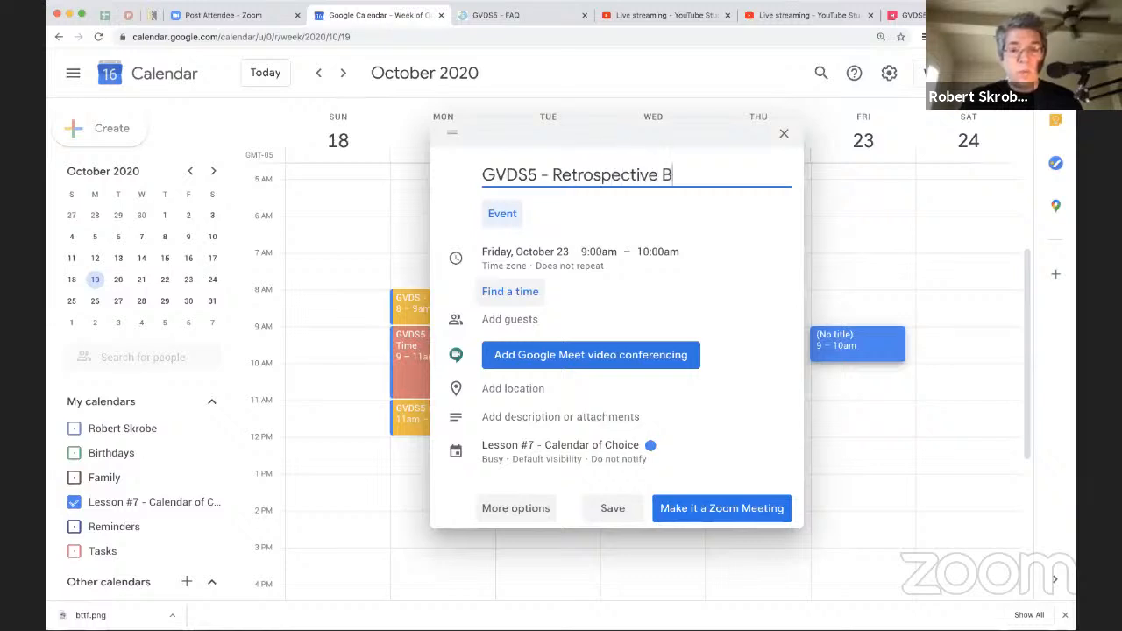
type("uffer Time")
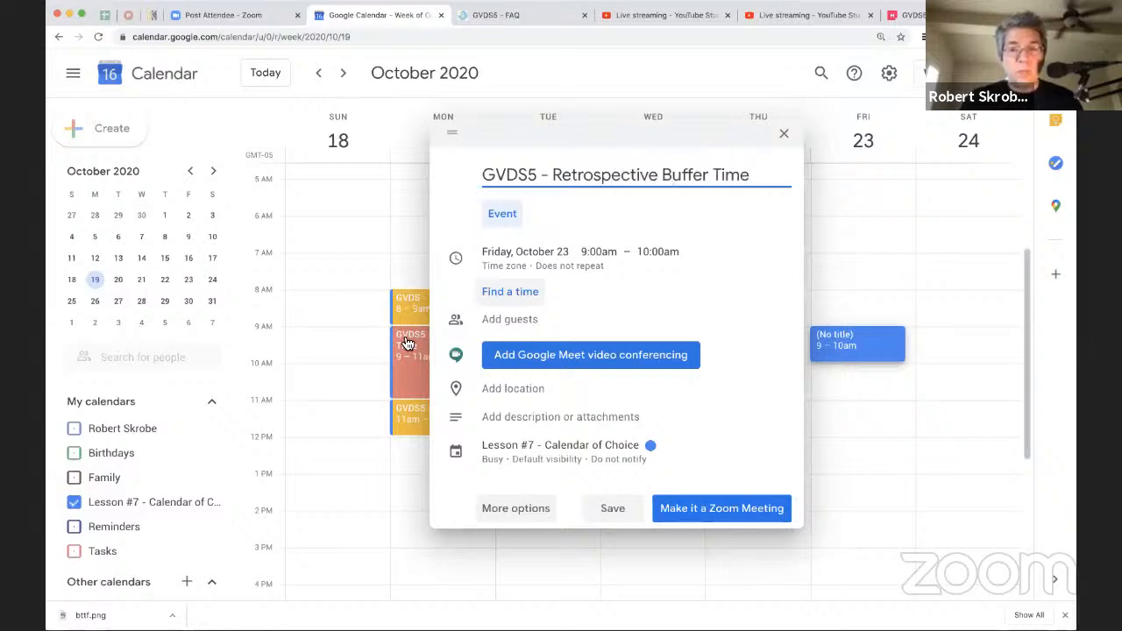
Step: In the Retrospective Buffer Time event's full details, color it yellow, set its availability to Free and save it
left_click(517, 508)
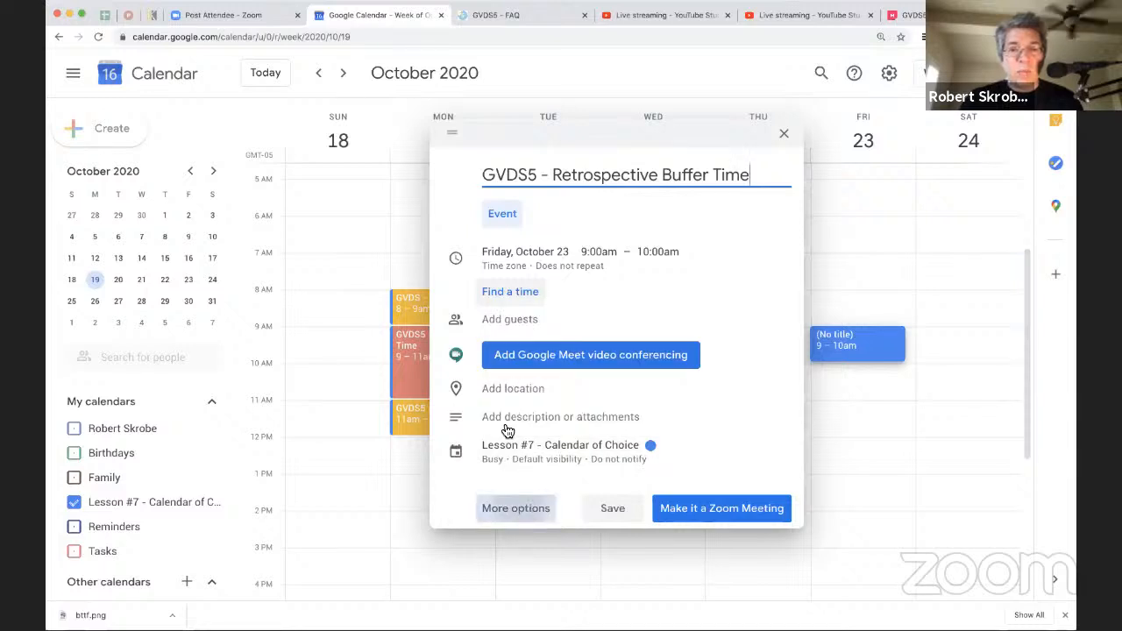
left_click(298, 391)
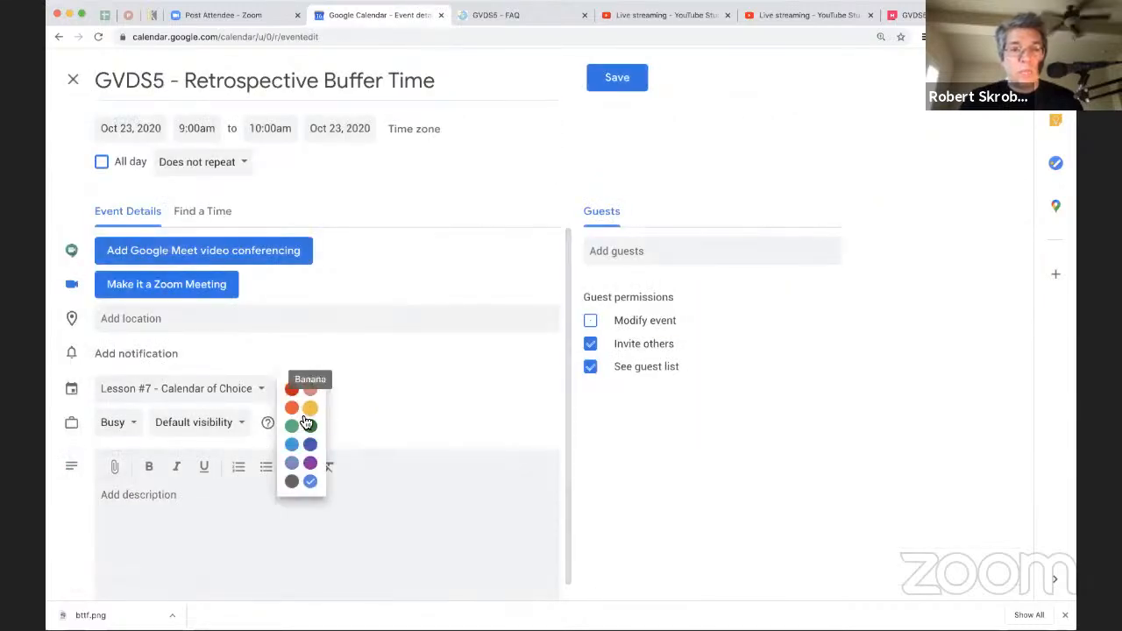
left_click(315, 410)
left_click(127, 426)
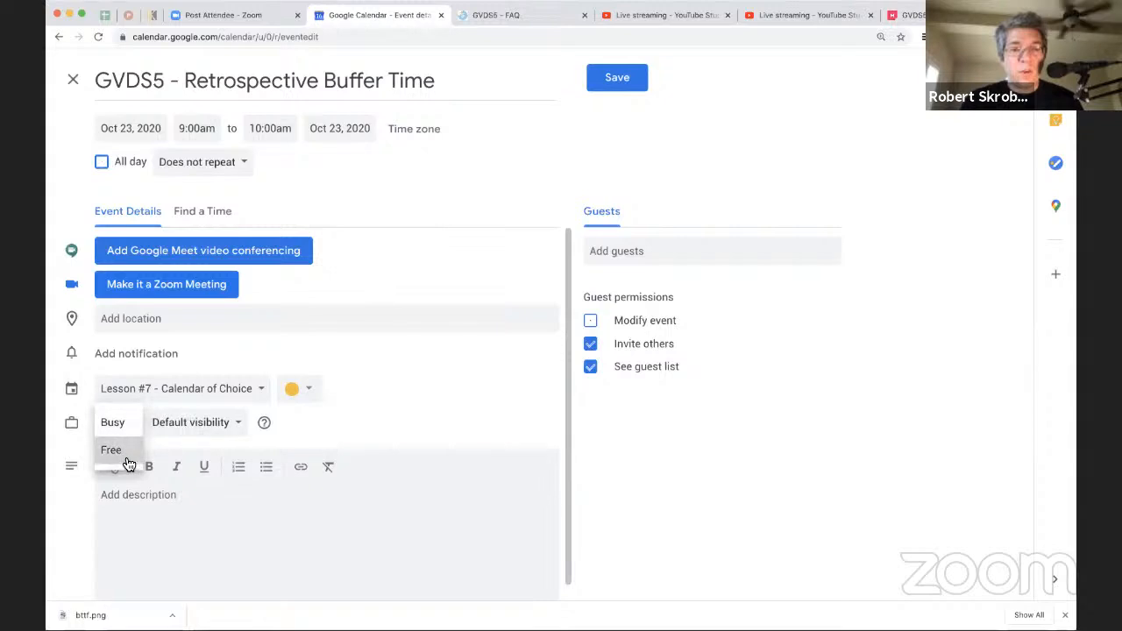
left_click(126, 448)
left_click(616, 78)
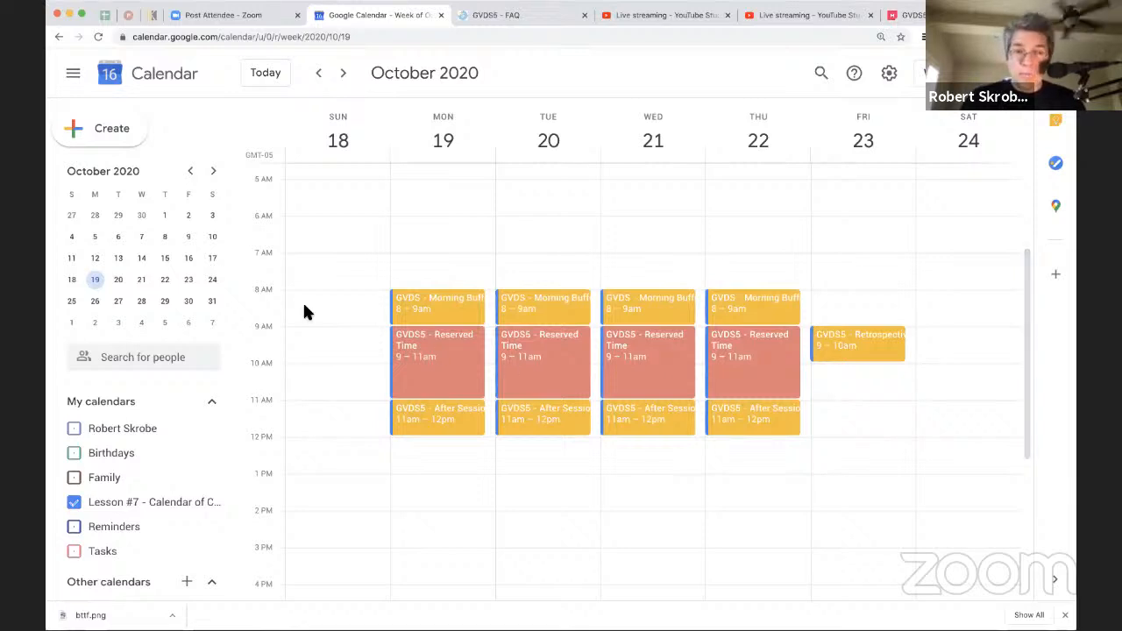
Step: Create an event on Monday, October 12, from 9:00am to 11:00am titled "GVDS - Prep Week" in the full event details
left_click(95, 259)
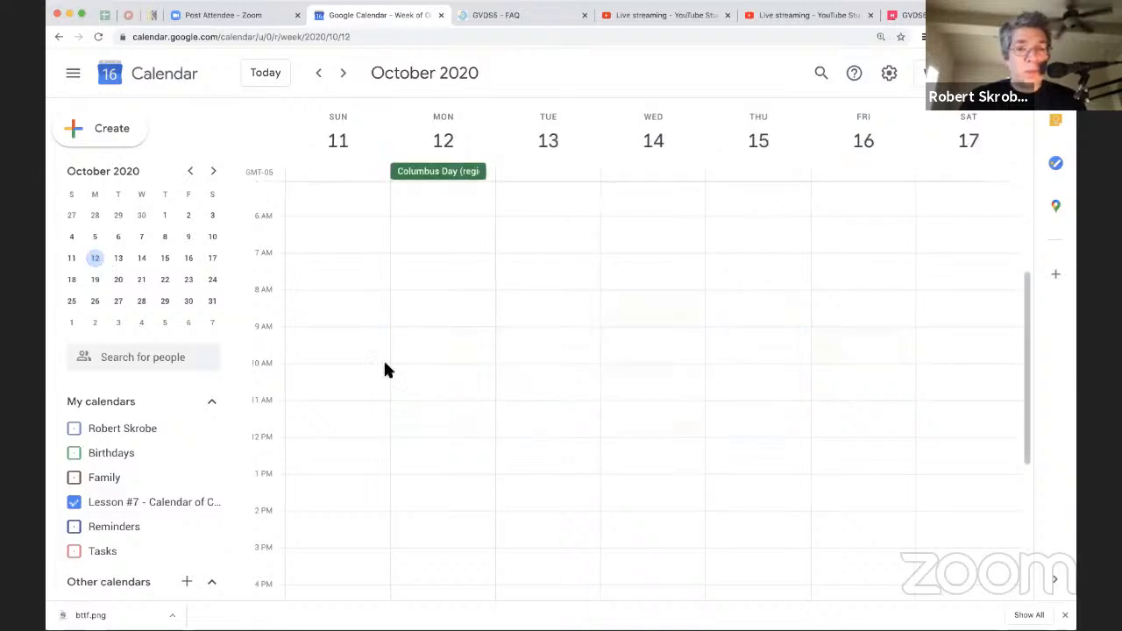
left_click(425, 338)
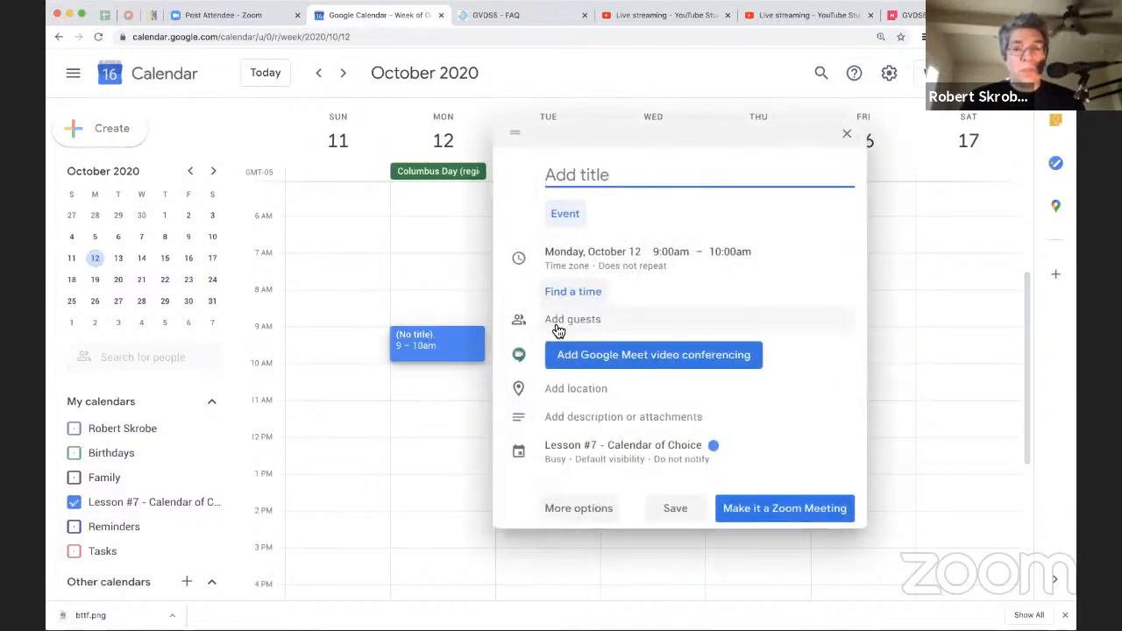
left_click(583, 508)
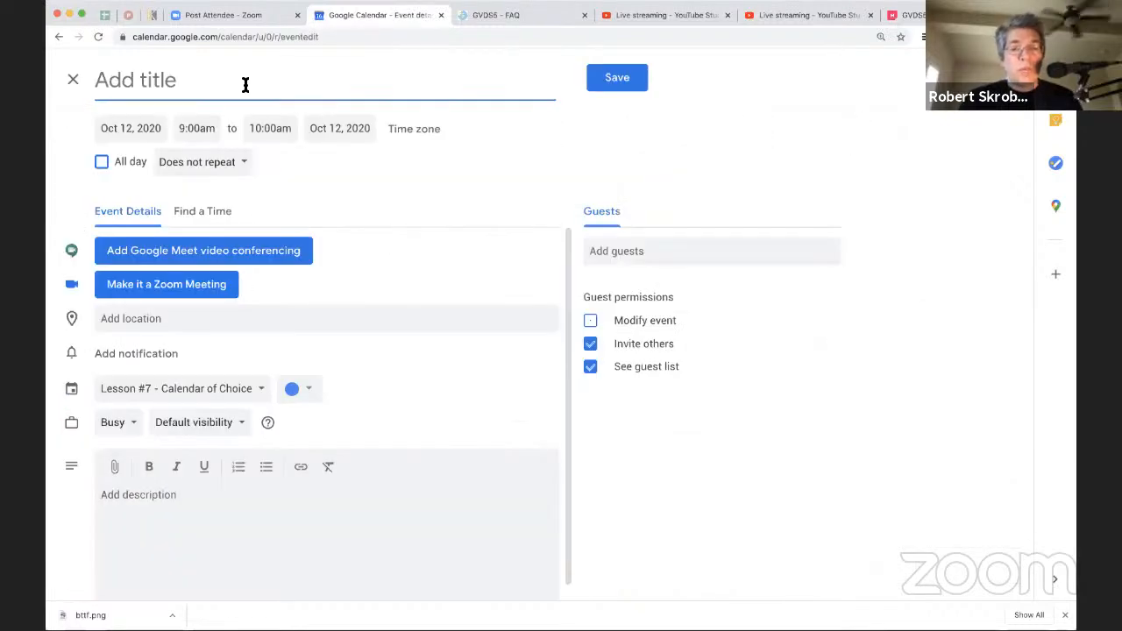
type("GVDS - Prep ")
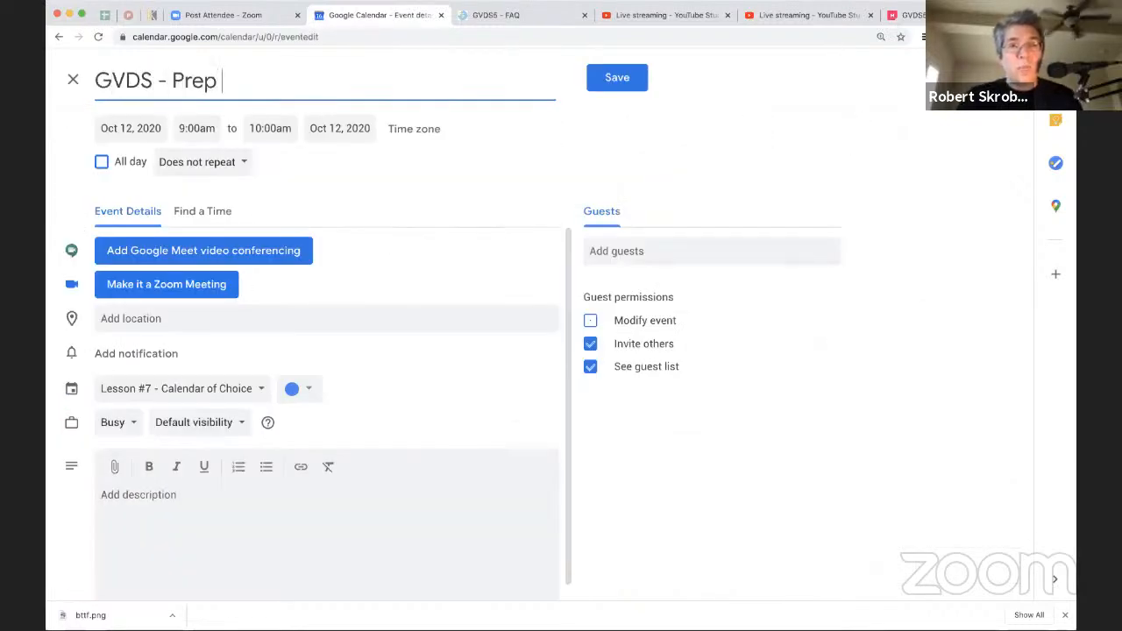
type("Week")
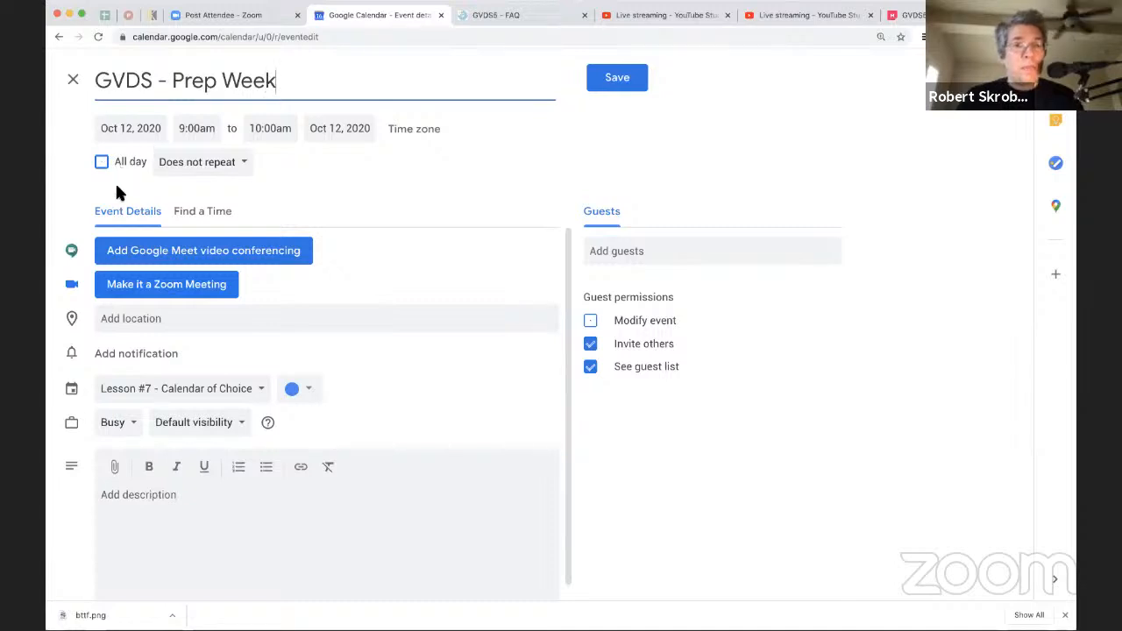
left_click(246, 127)
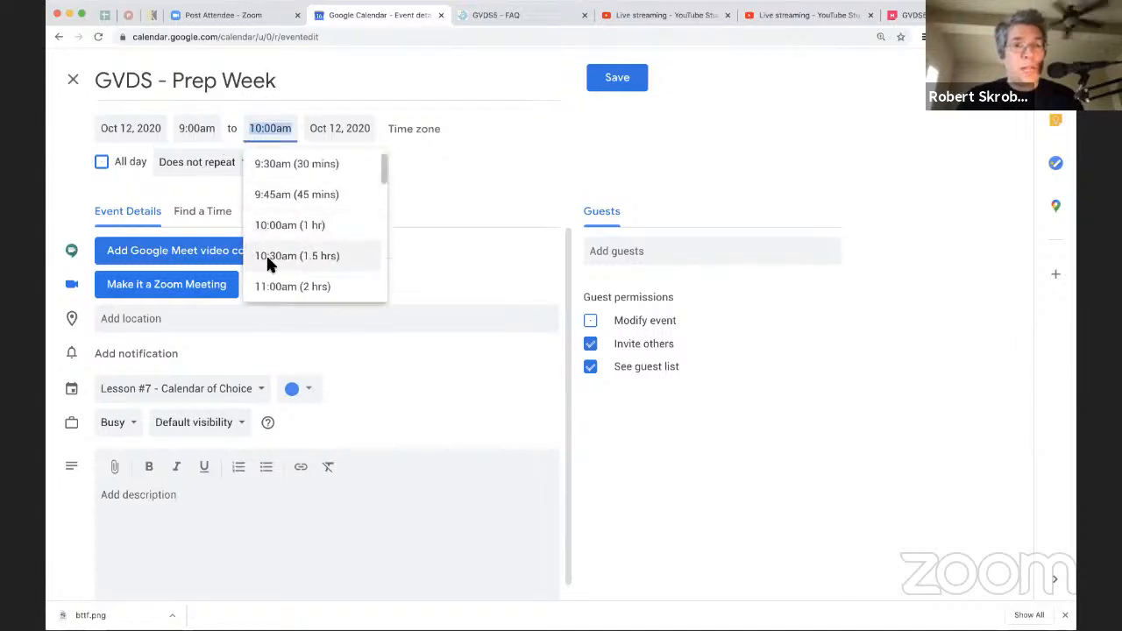
left_click(271, 286)
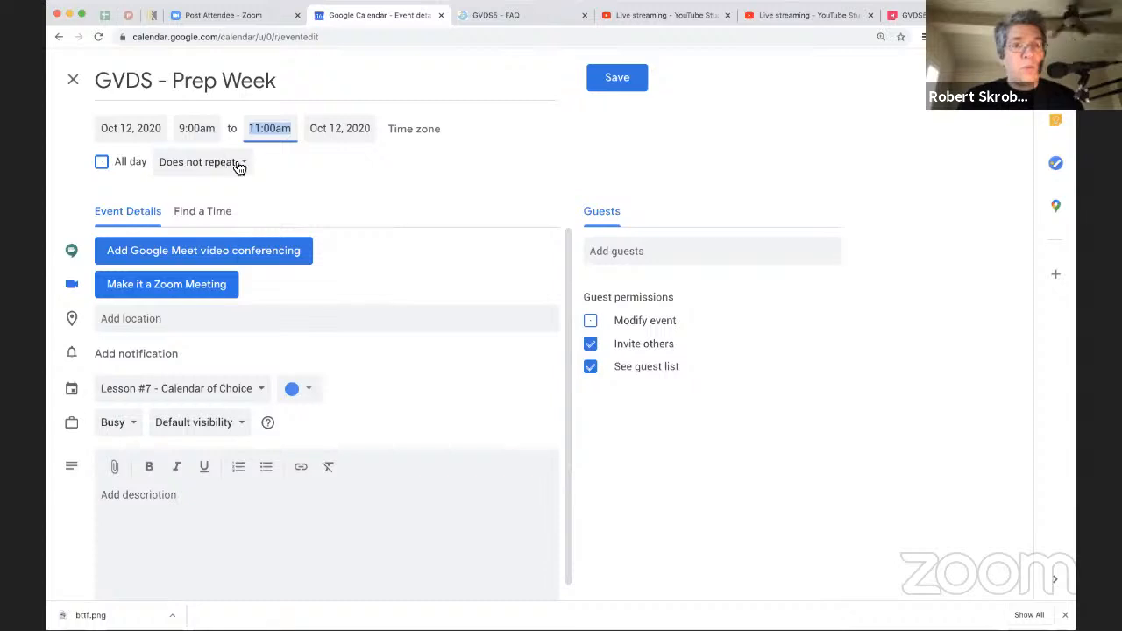
Step: Give the Prep Week event a custom weekly recurrence on Monday, Tuesday, Wednesday and Thursday
left_click(238, 167)
left_click(238, 323)
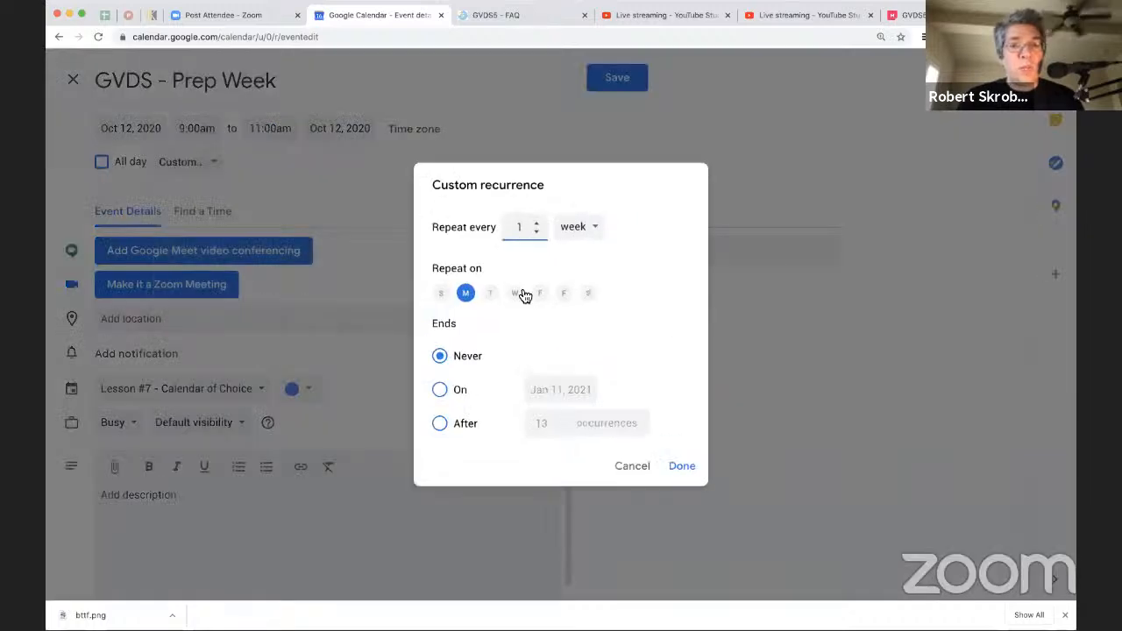
left_click(492, 294)
left_click(513, 294)
left_click(539, 295)
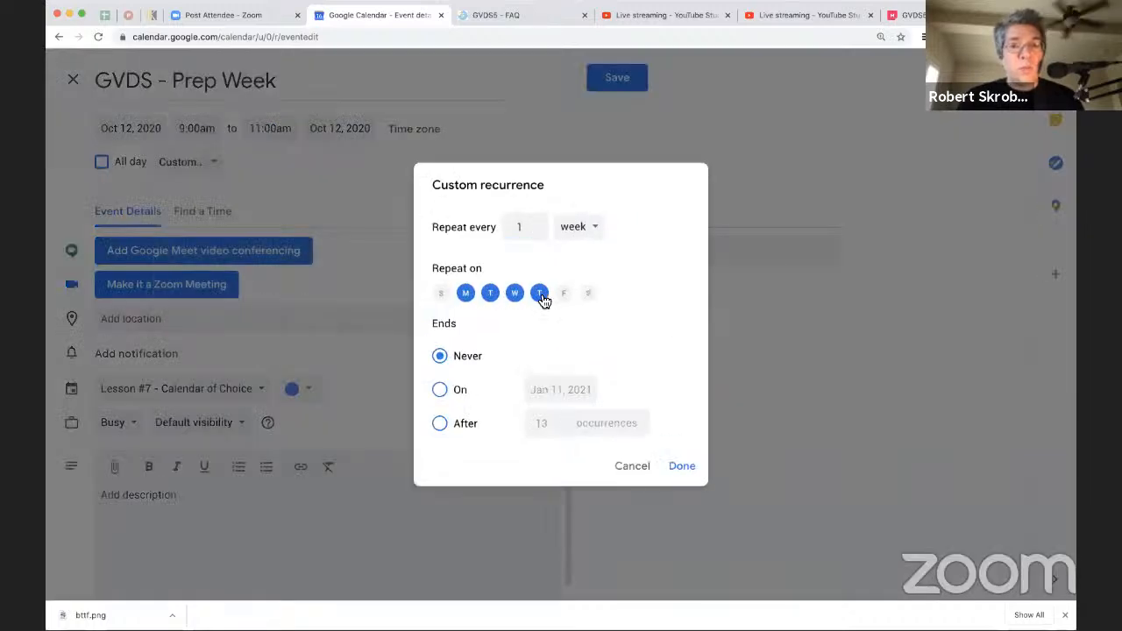
Step: End the Prep Week recurrence on Oct 15, 2020 and apply the custom recurrence
left_click(441, 391)
left_click(535, 389)
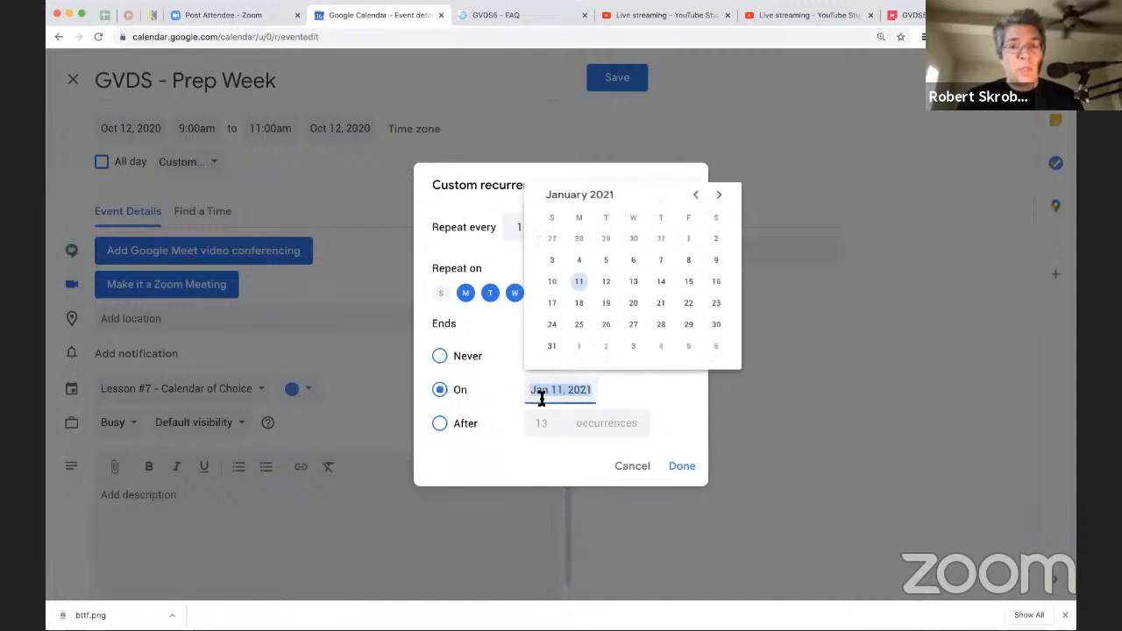
left_click(696, 197)
left_click(696, 197)
left_click(696, 197)
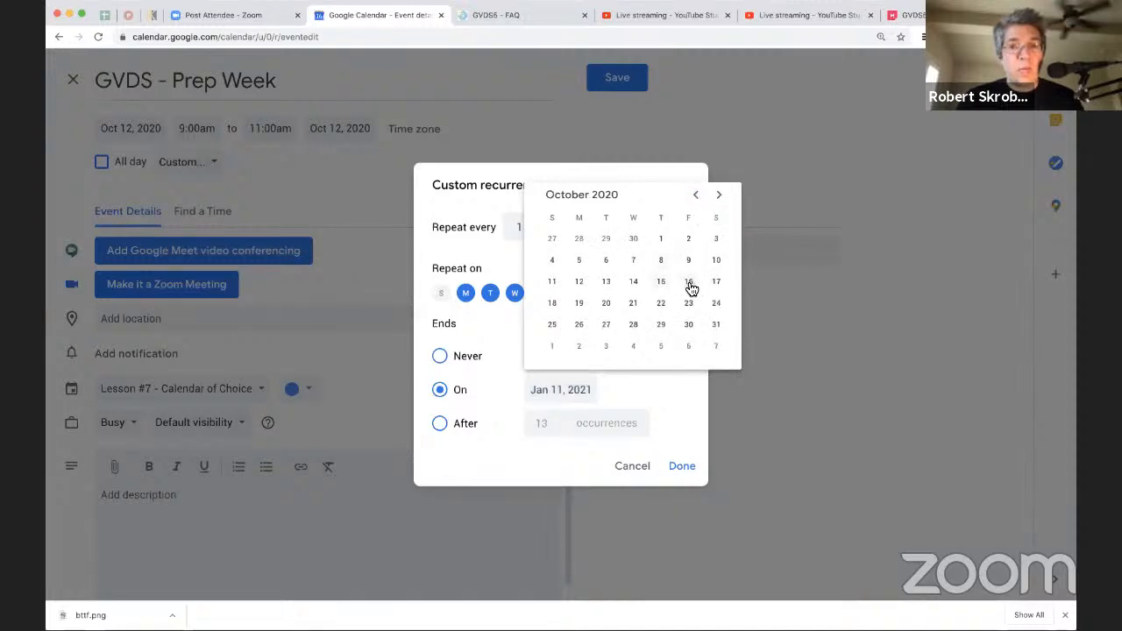
left_click(662, 282)
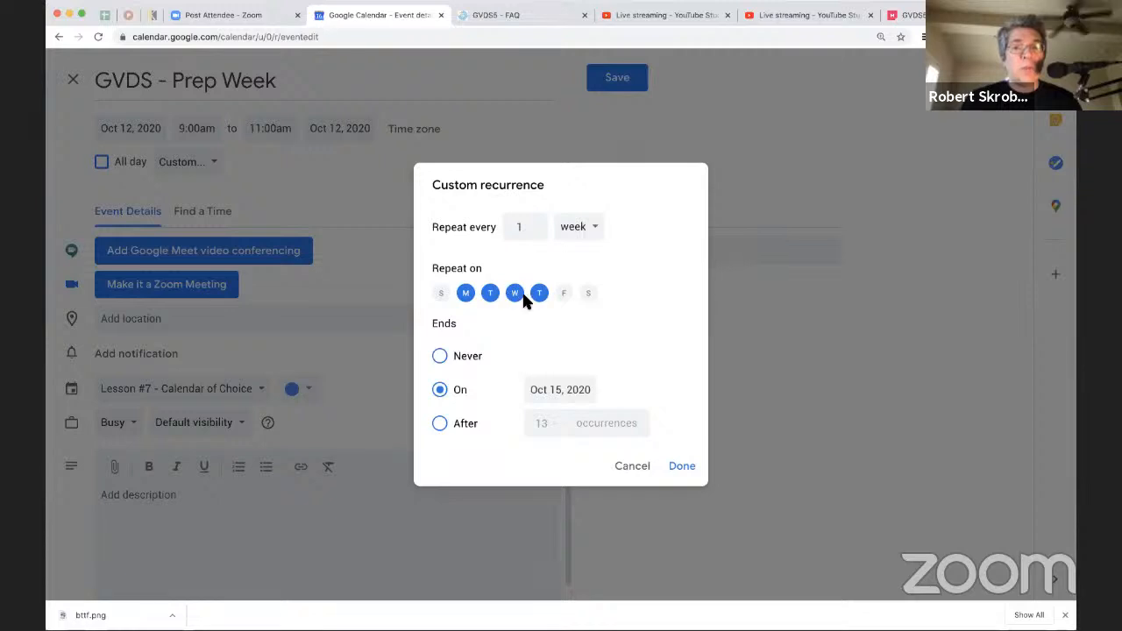
left_click(682, 465)
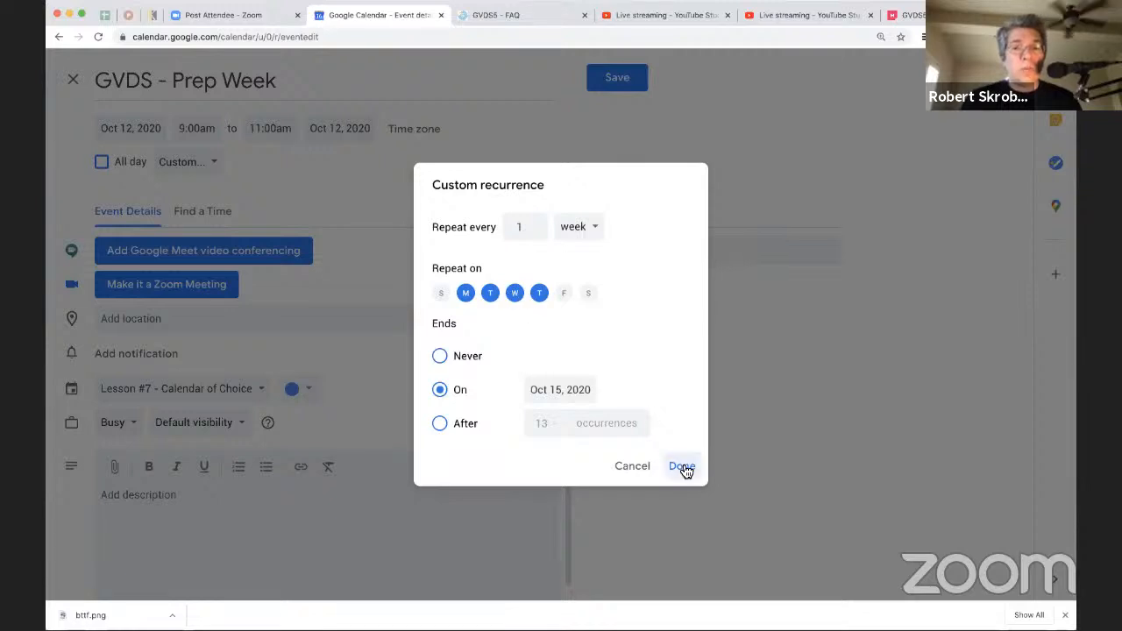
Step: Color the Prep Week event yellow, set its availability to Free and save it
left_click(296, 388)
left_click(310, 408)
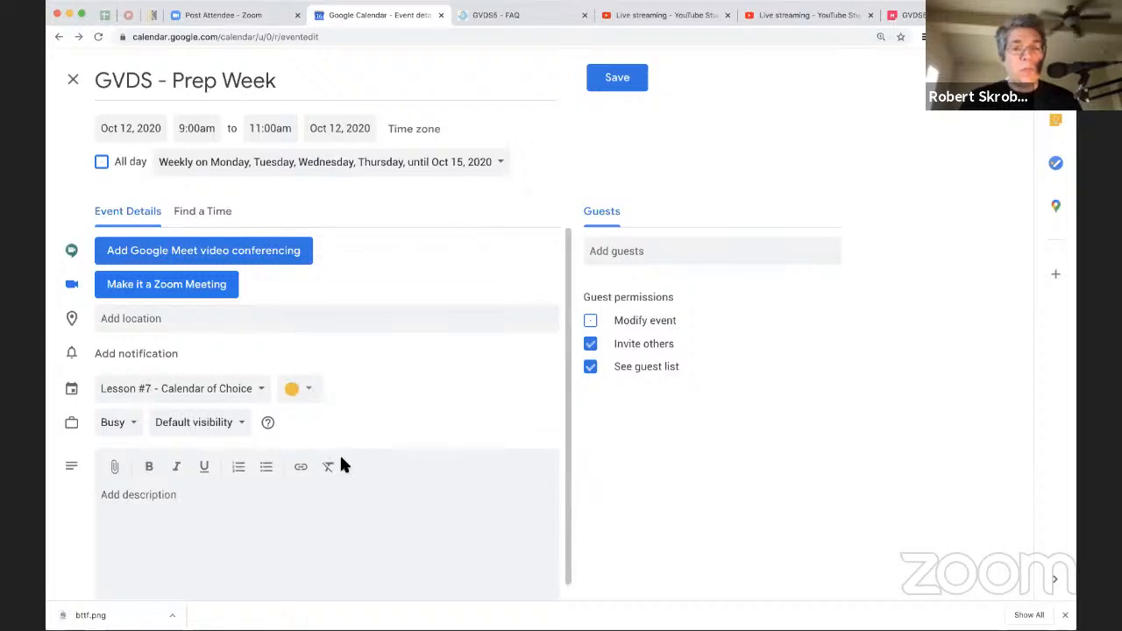
left_click(133, 428)
left_click(132, 453)
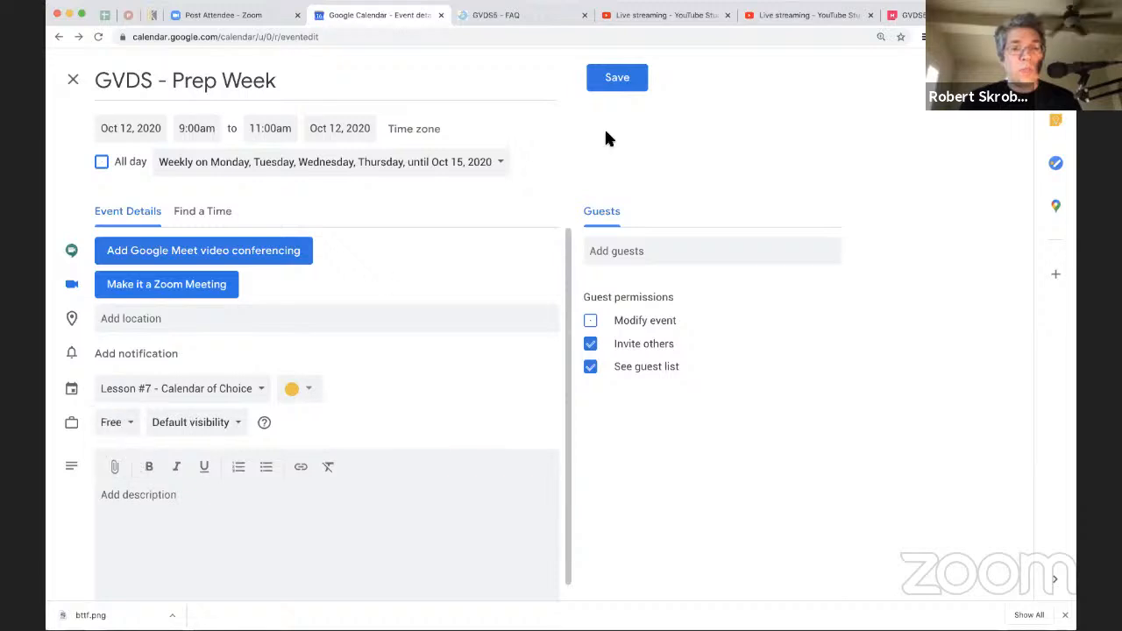
left_click(627, 80)
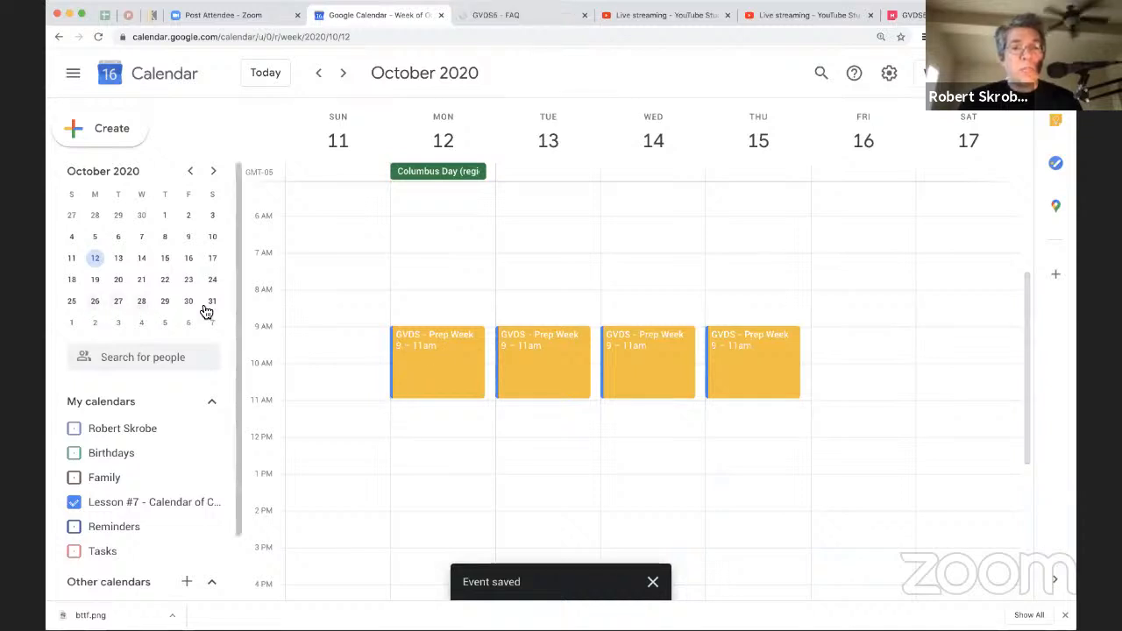
Step: Reopen the October 12 Prep Week event for editing and set its custom recurrence to every 2 weeks
left_click(450, 350)
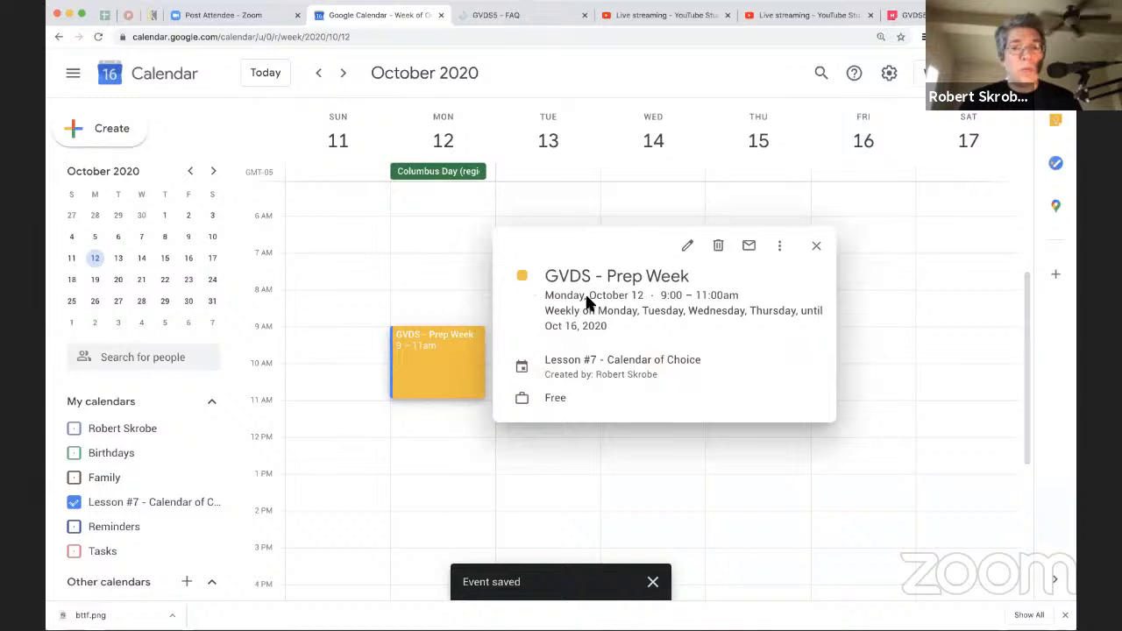
left_click(687, 246)
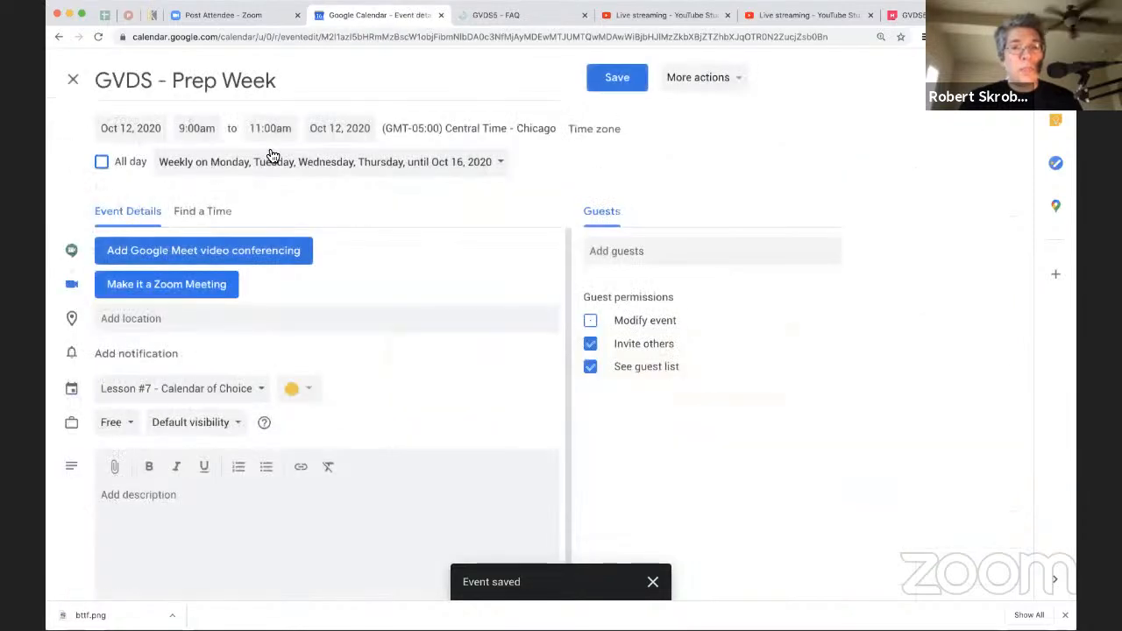
left_click(498, 162)
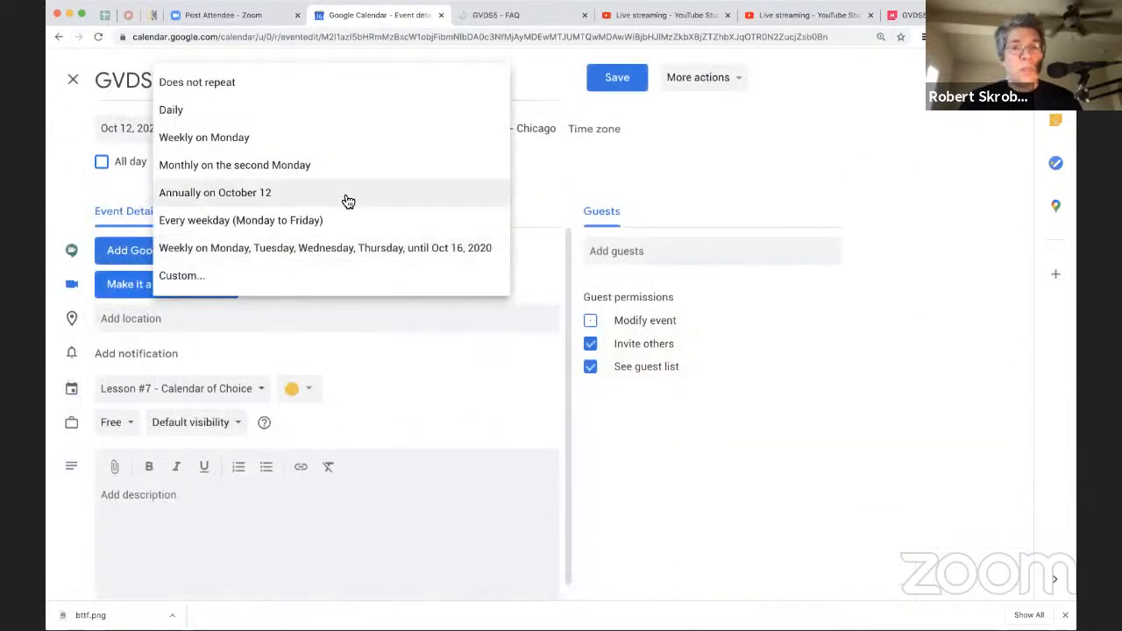
left_click(270, 277)
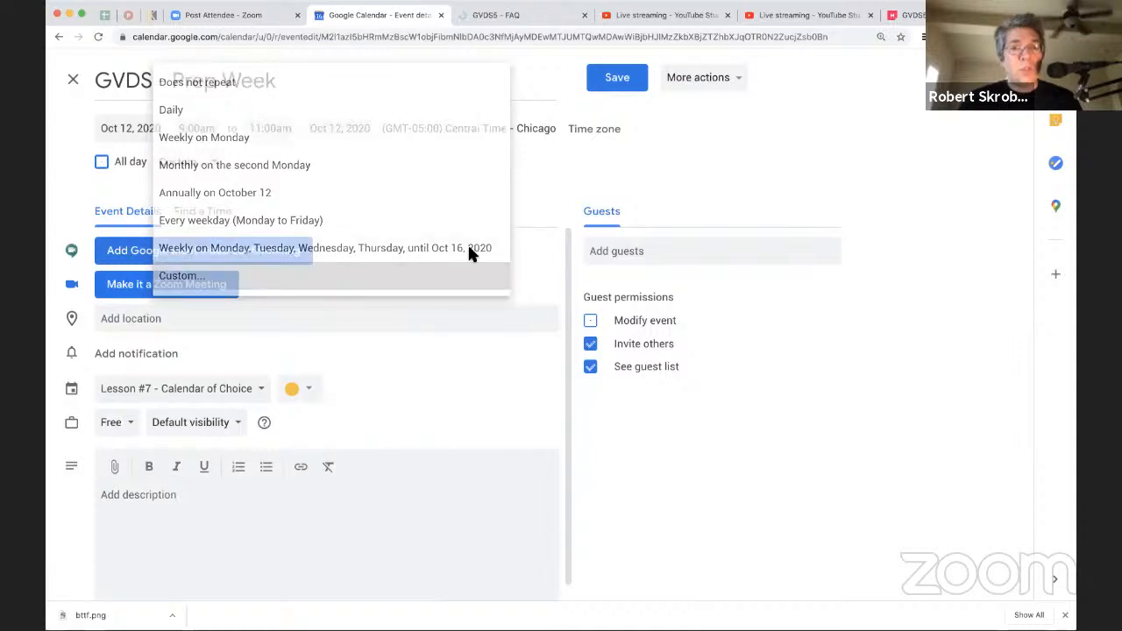
left_click(535, 223)
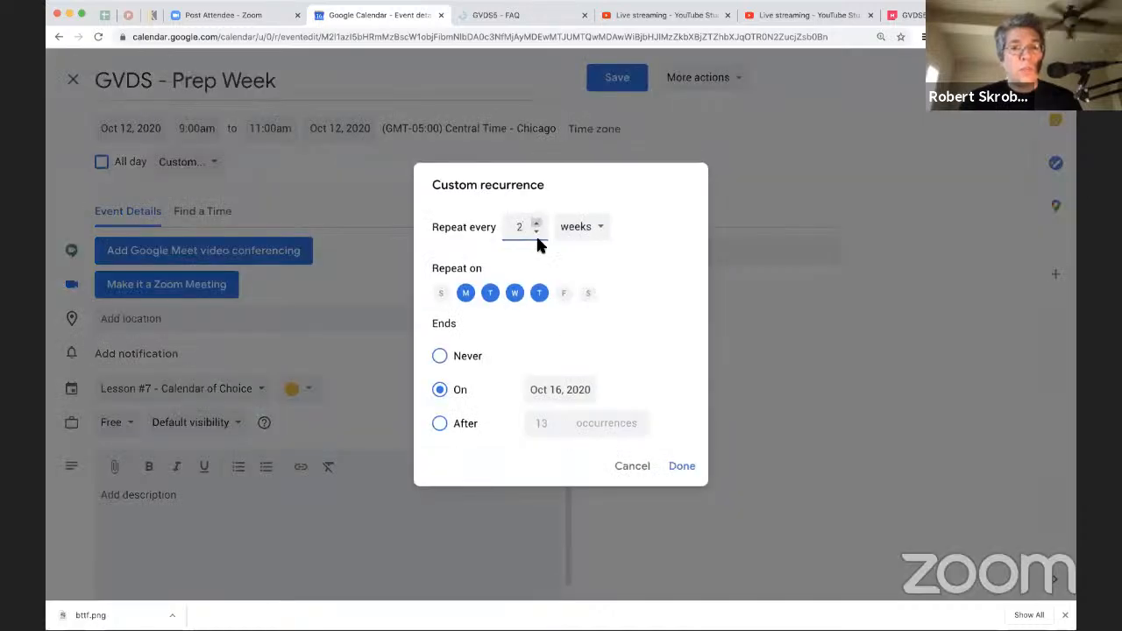
Step: End the Prep Week recurrence on Oct 29, 2020 and save the change to all events in the series
left_click(547, 389)
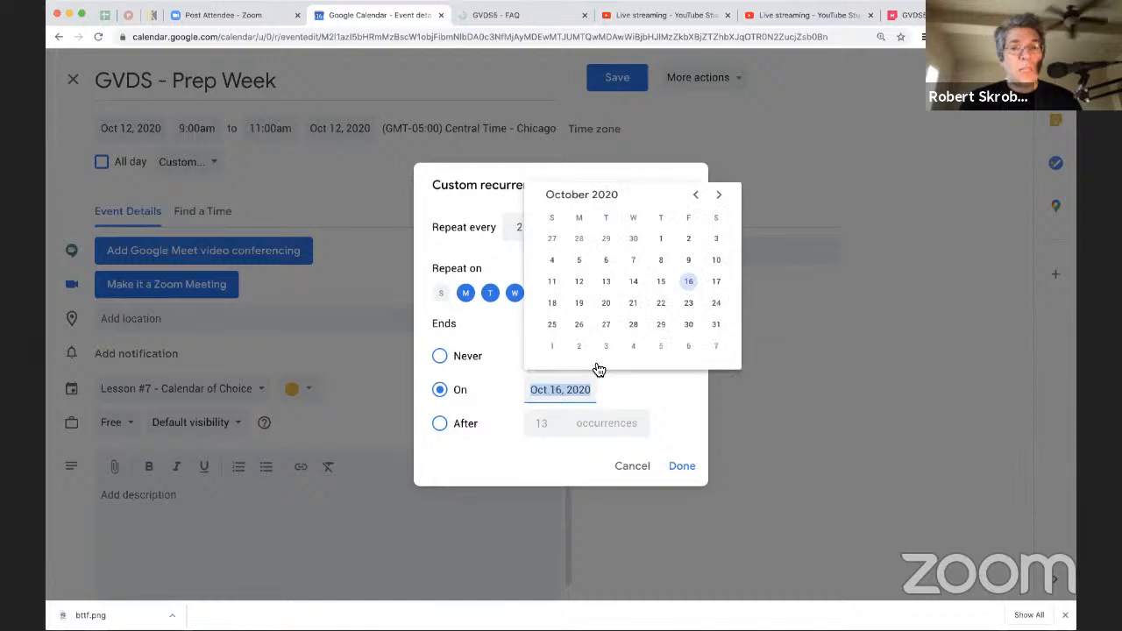
left_click(664, 325)
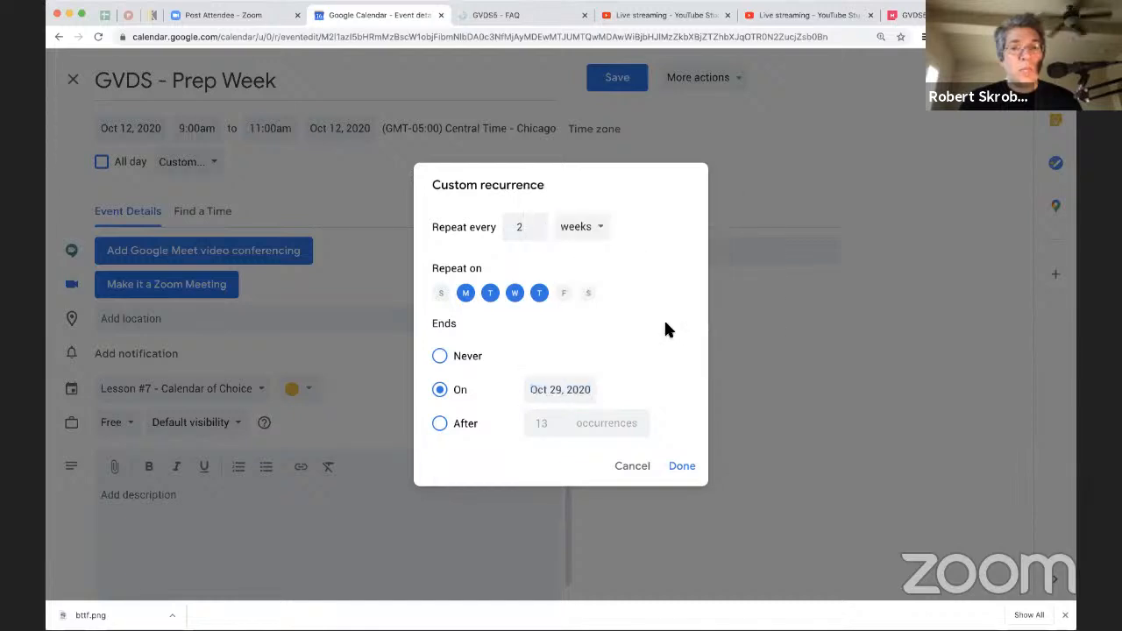
left_click(679, 467)
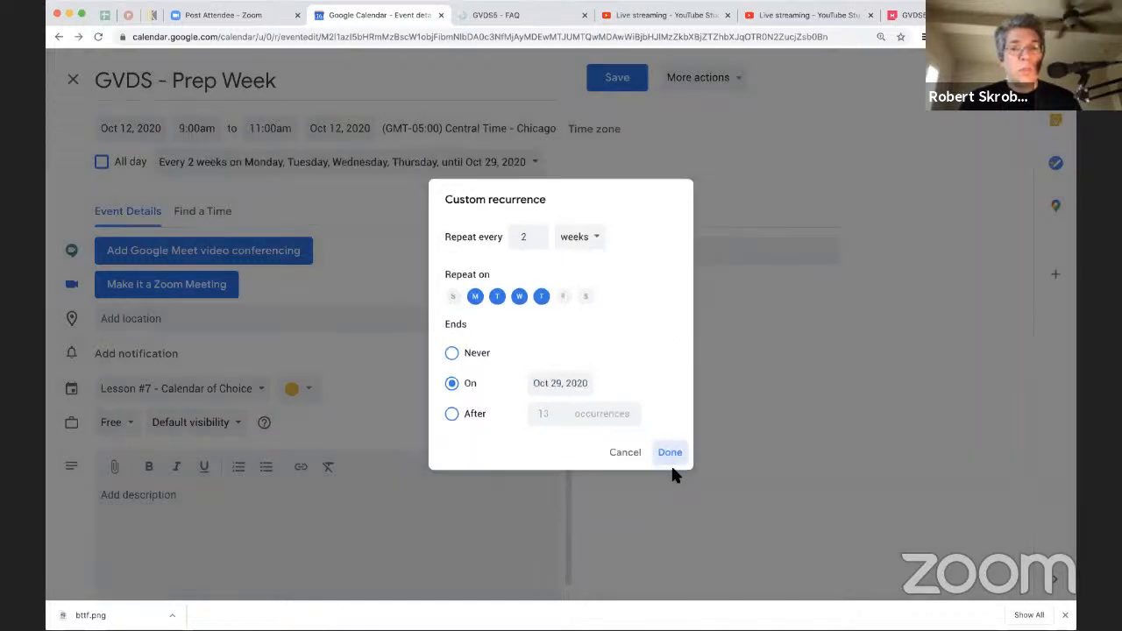
left_click(629, 80)
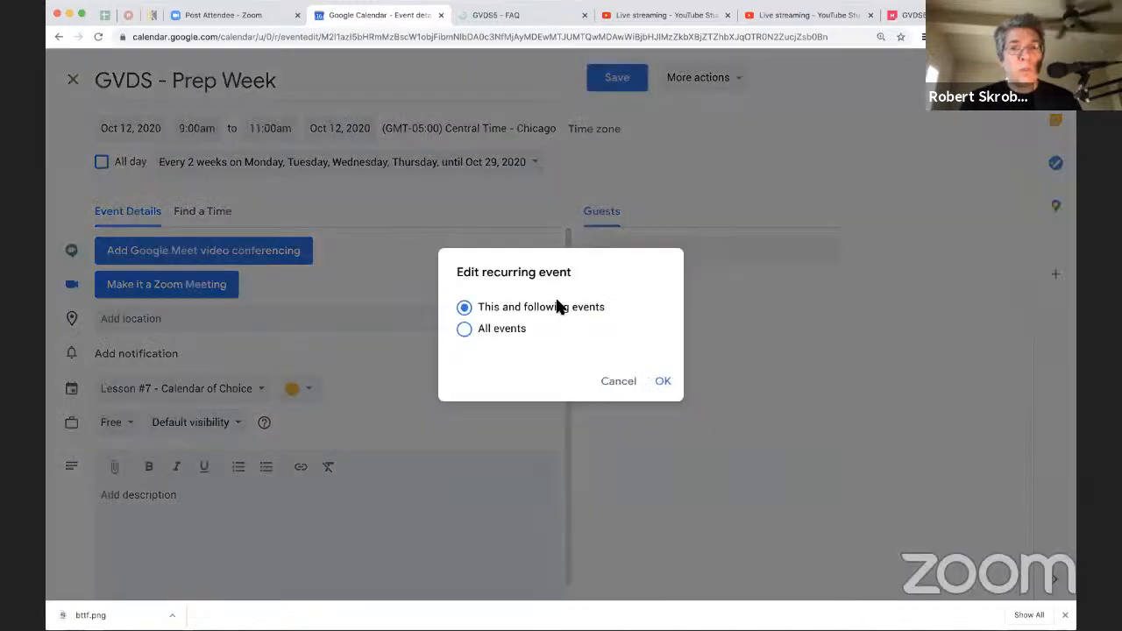
left_click(512, 329)
left_click(663, 381)
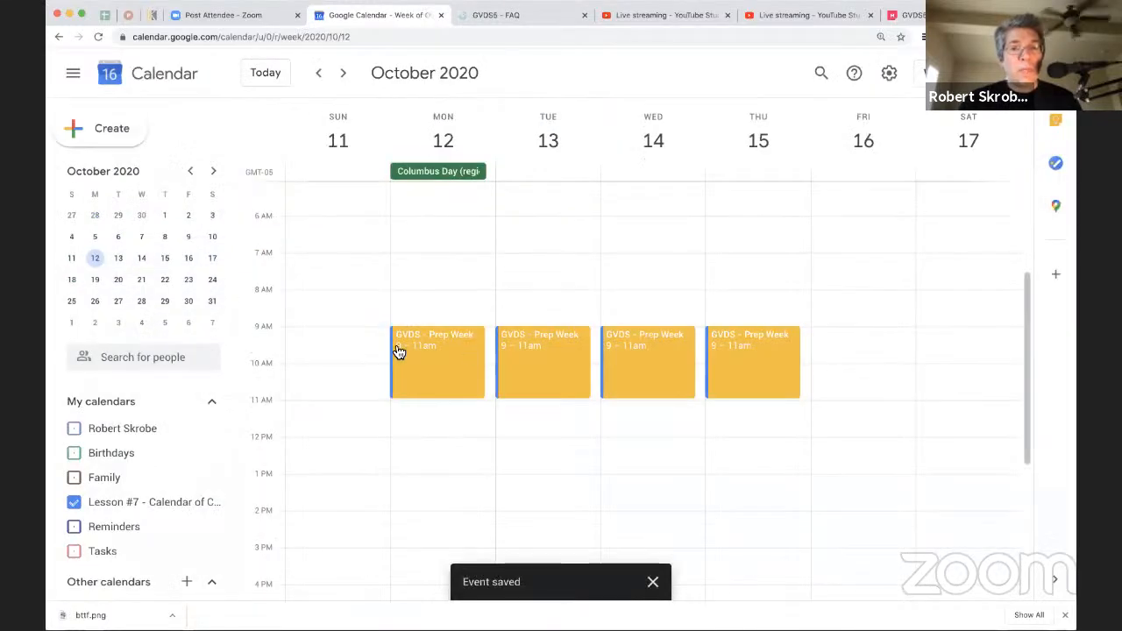
Step: Review the October weeks before, during and after the sprint, and check the October 12 Prep Week event's details
left_click(166, 286)
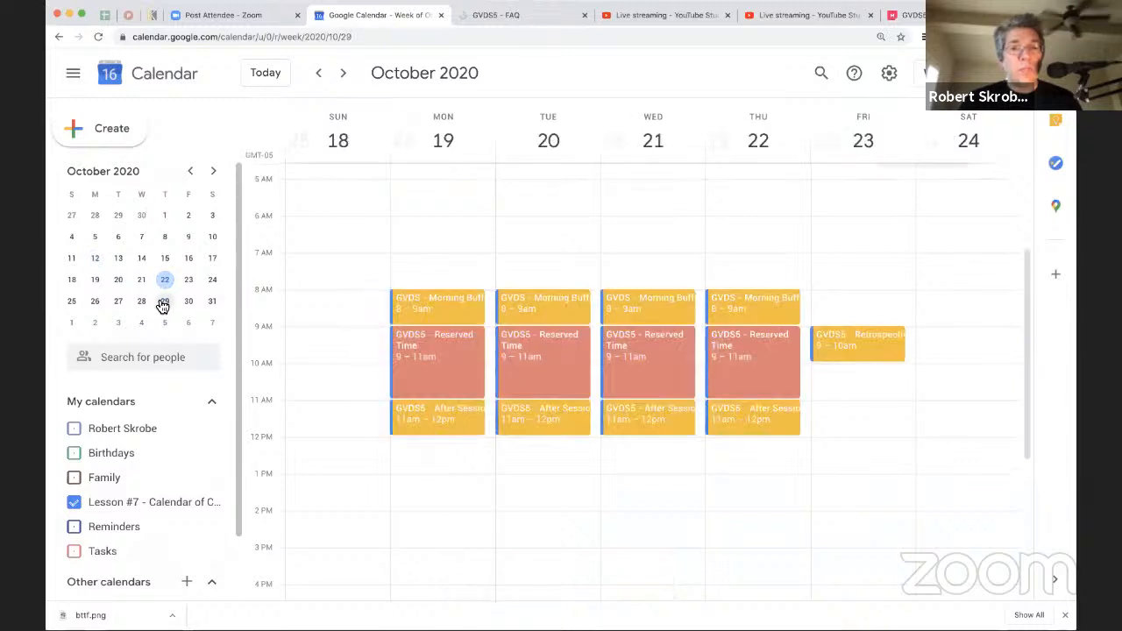
left_click(164, 303)
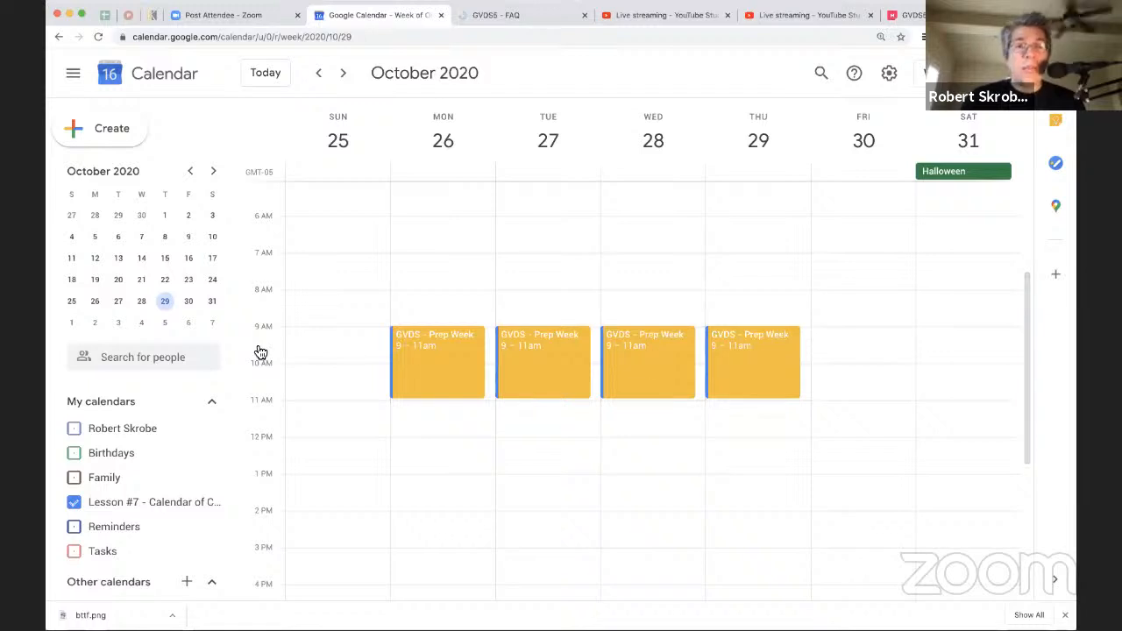
left_click(140, 281)
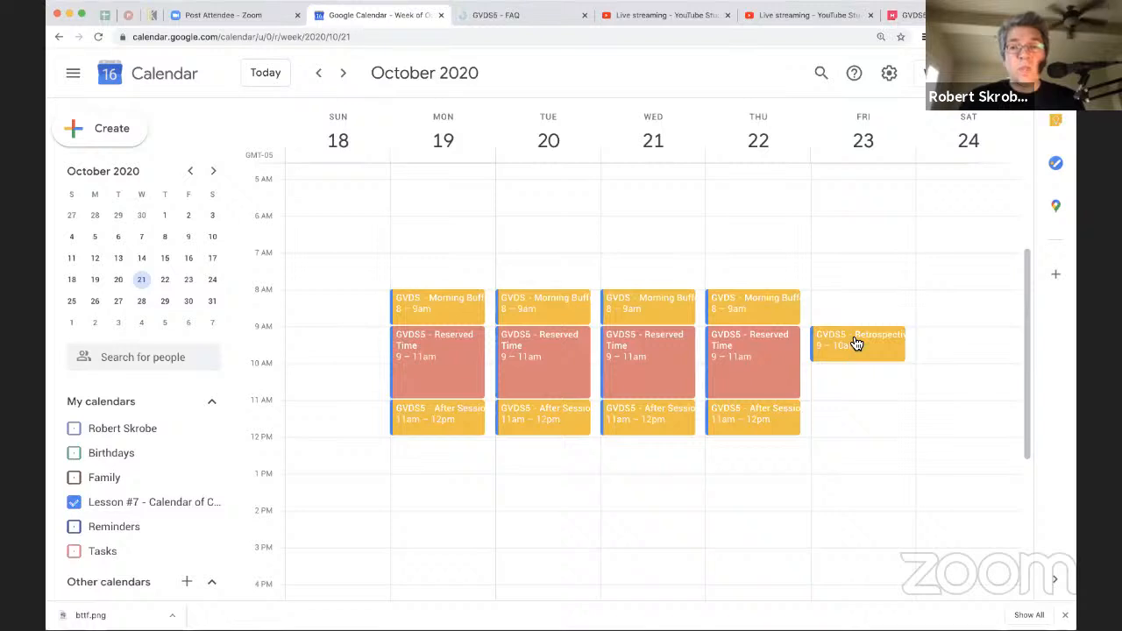
left_click(116, 258)
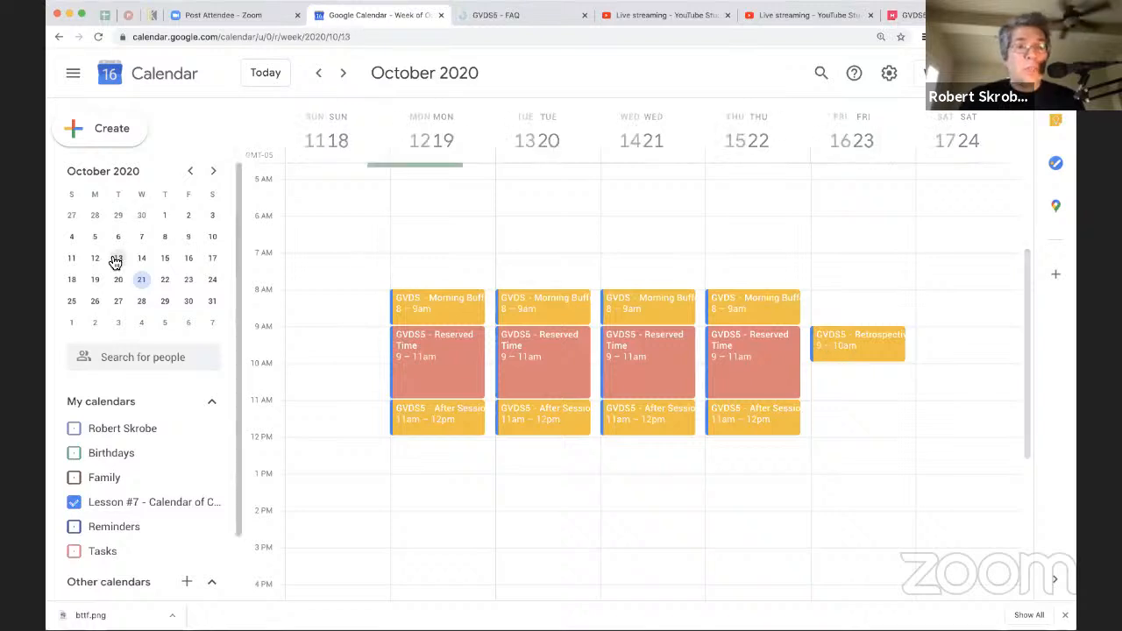
left_click(459, 355)
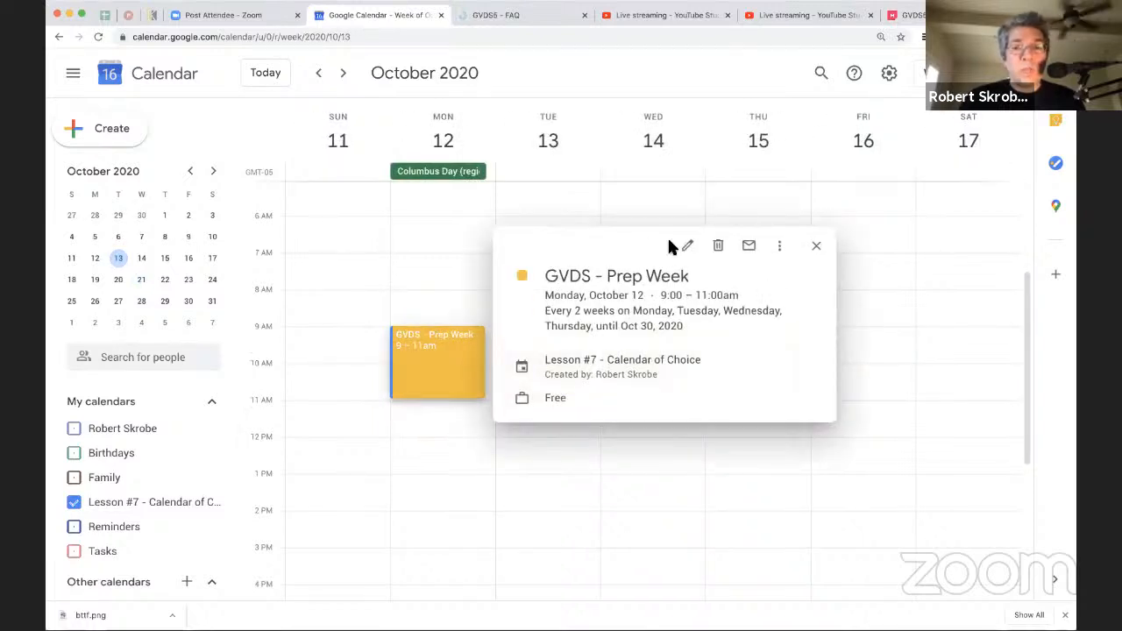
left_click(817, 249)
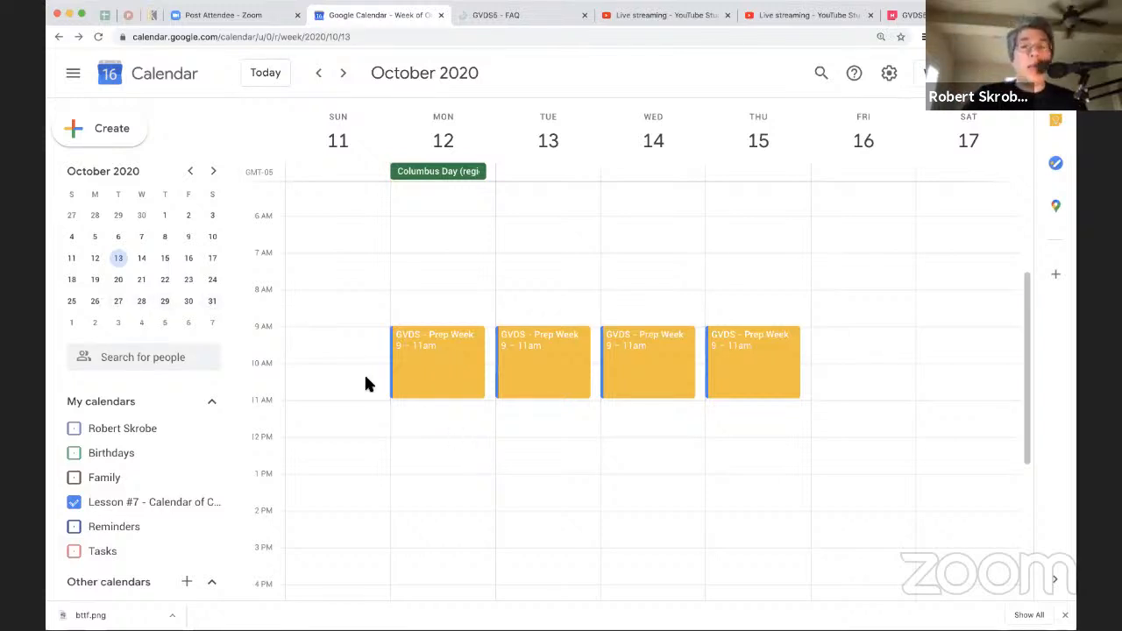
Step: Go to the week of October 18 and open Monday's GVDS5 - Reserved Time event for editing
left_click(121, 282)
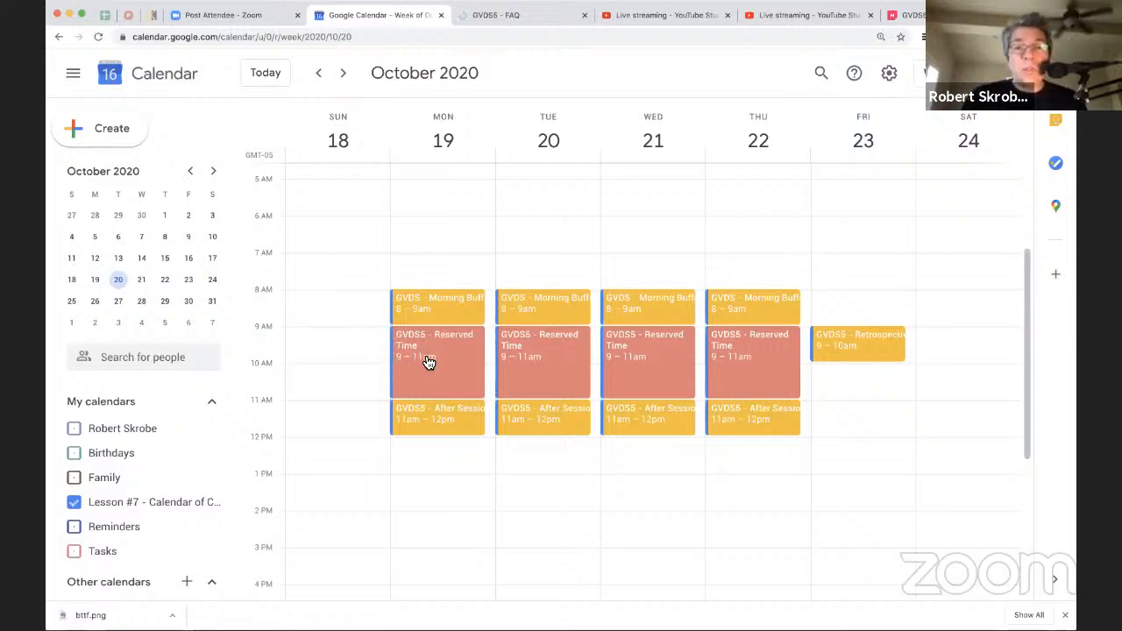
left_click(413, 344)
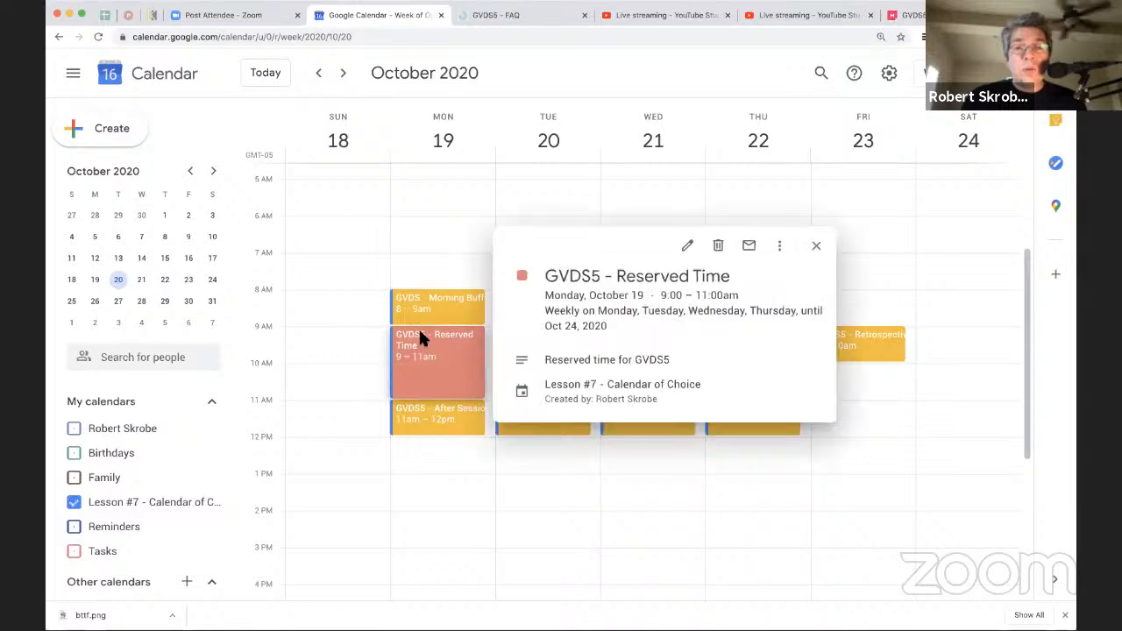
left_click(688, 245)
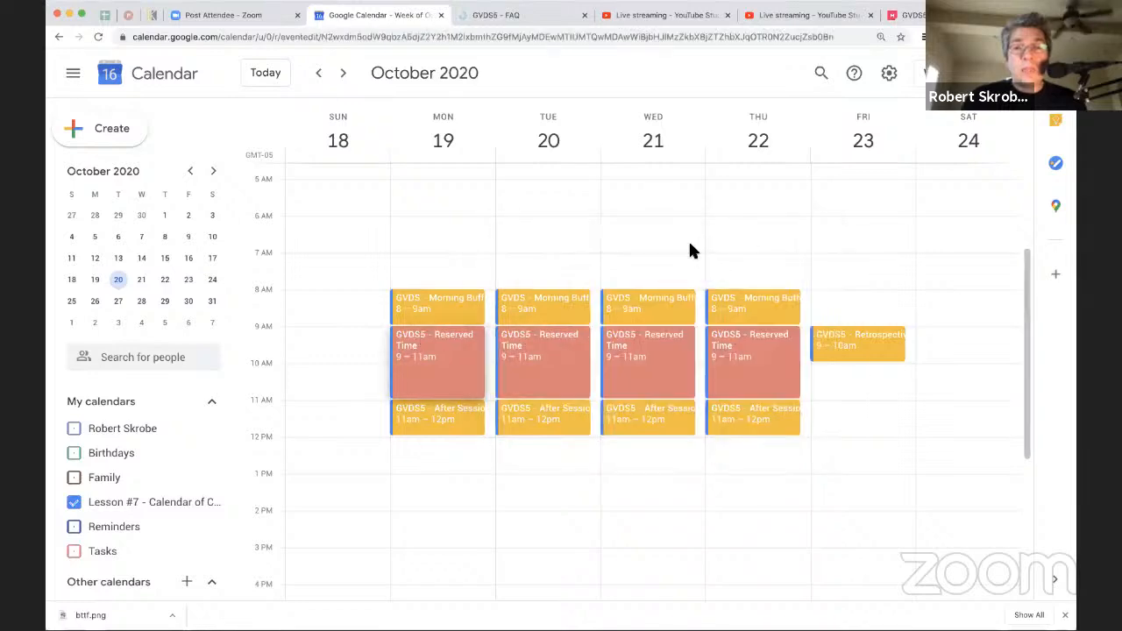
Step: Check the suggested guests for the event and the team rosters on the GVDS5 Master Board in MURAL, and return to the event
left_click(628, 251)
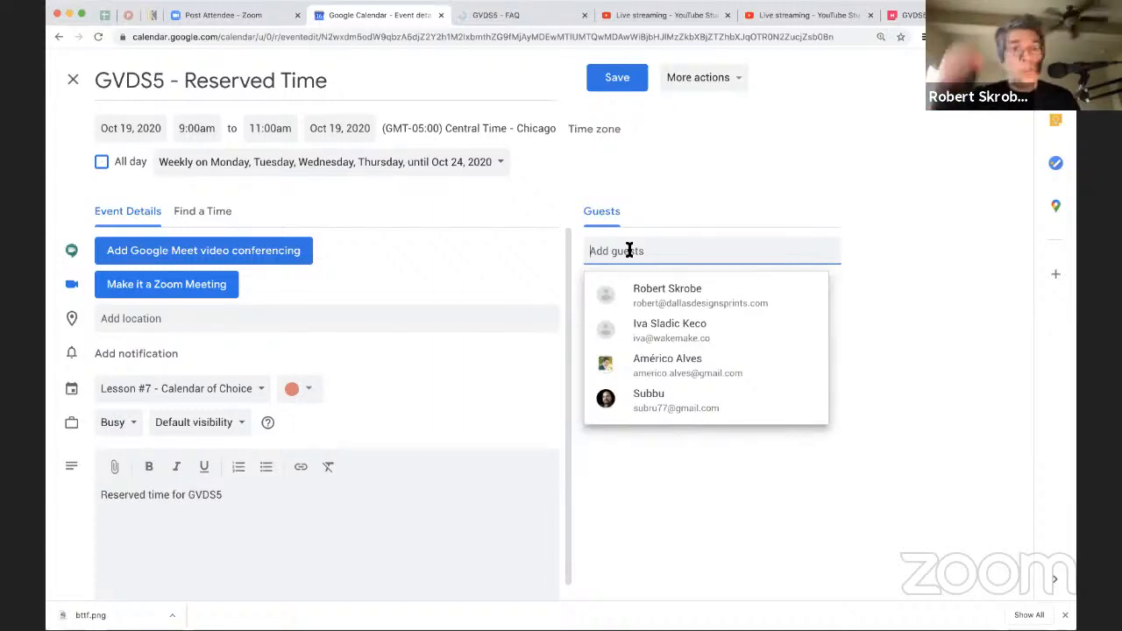
left_click(900, 16)
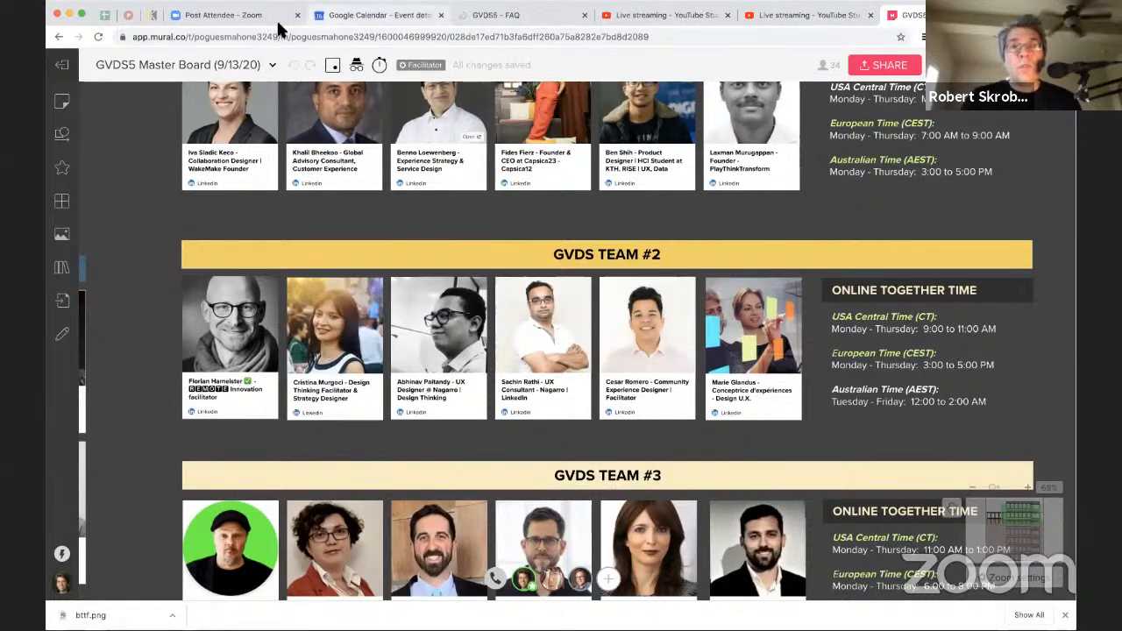
left_click(393, 16)
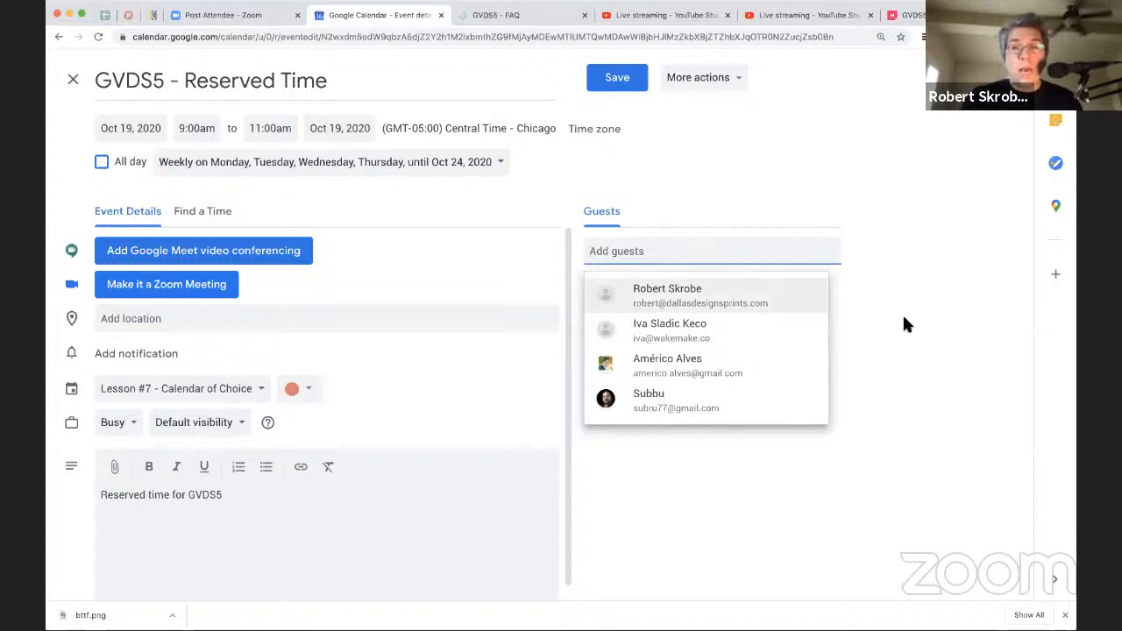
left_click(973, 332)
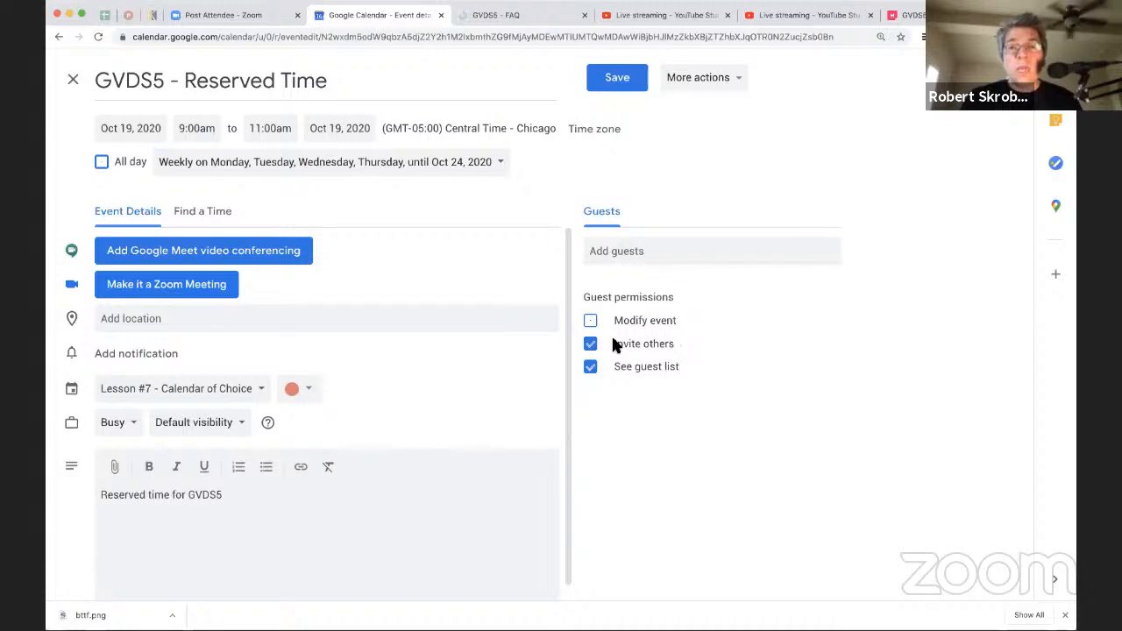
Step: Stop guests from inviting others, leave the guest list viewable, and save the permissions to all events in the series
left_click(592, 346)
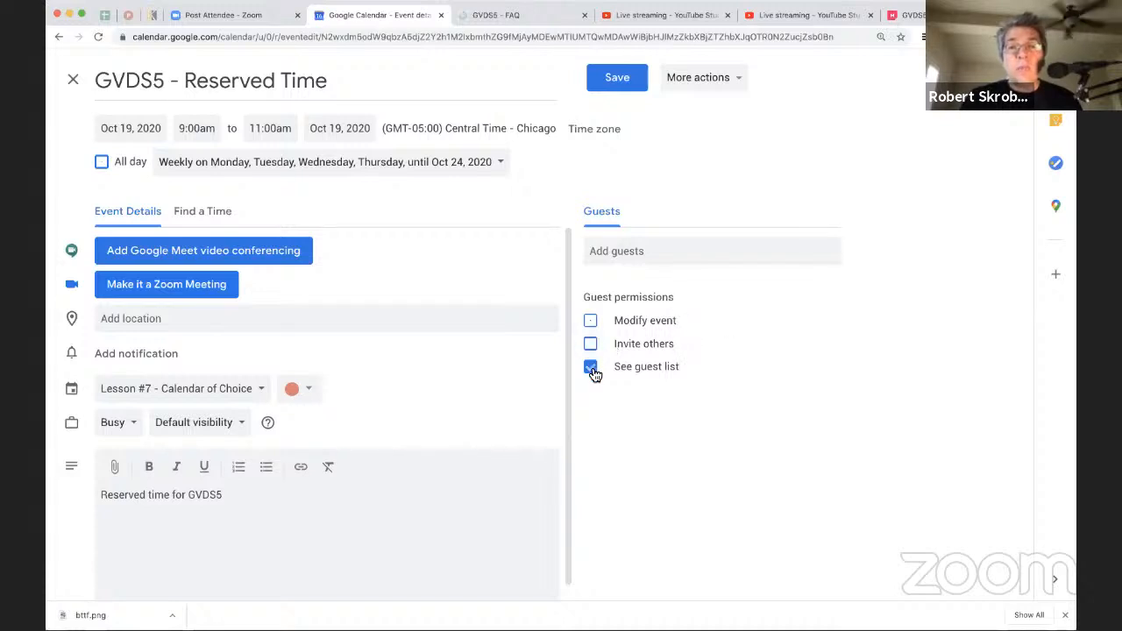
left_click(592, 370)
left_click(592, 369)
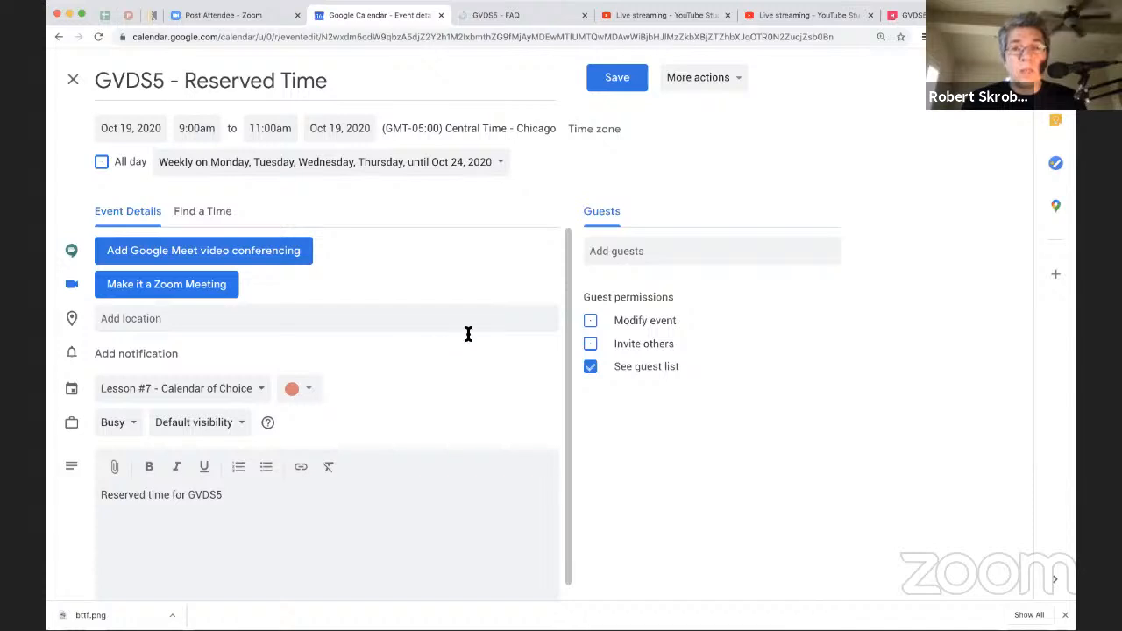
left_click(635, 254)
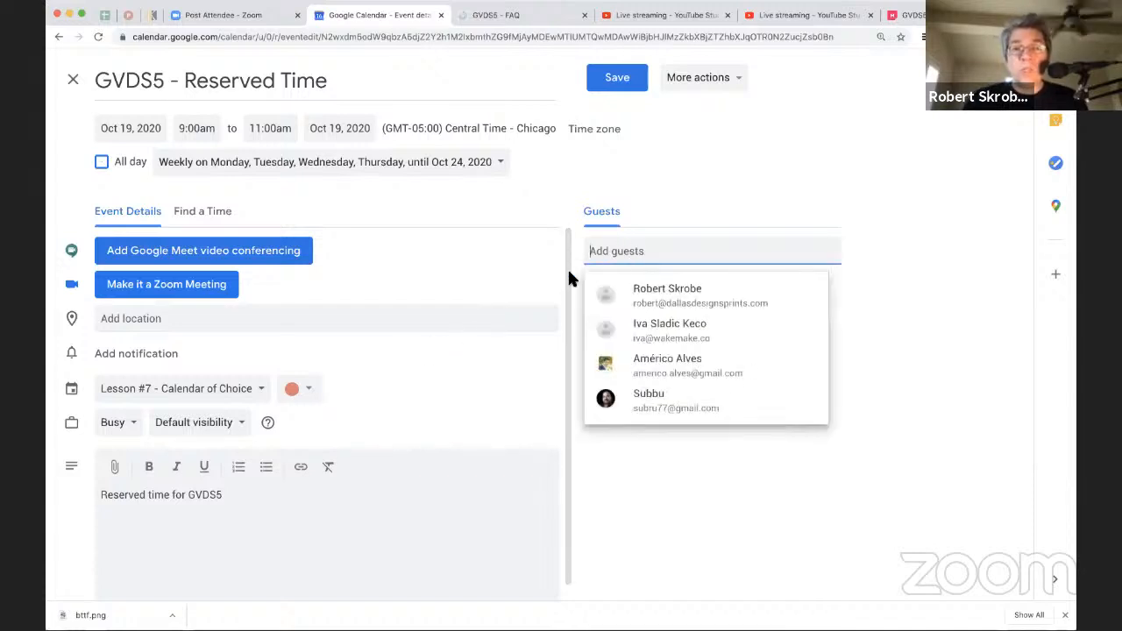
left_click(519, 276)
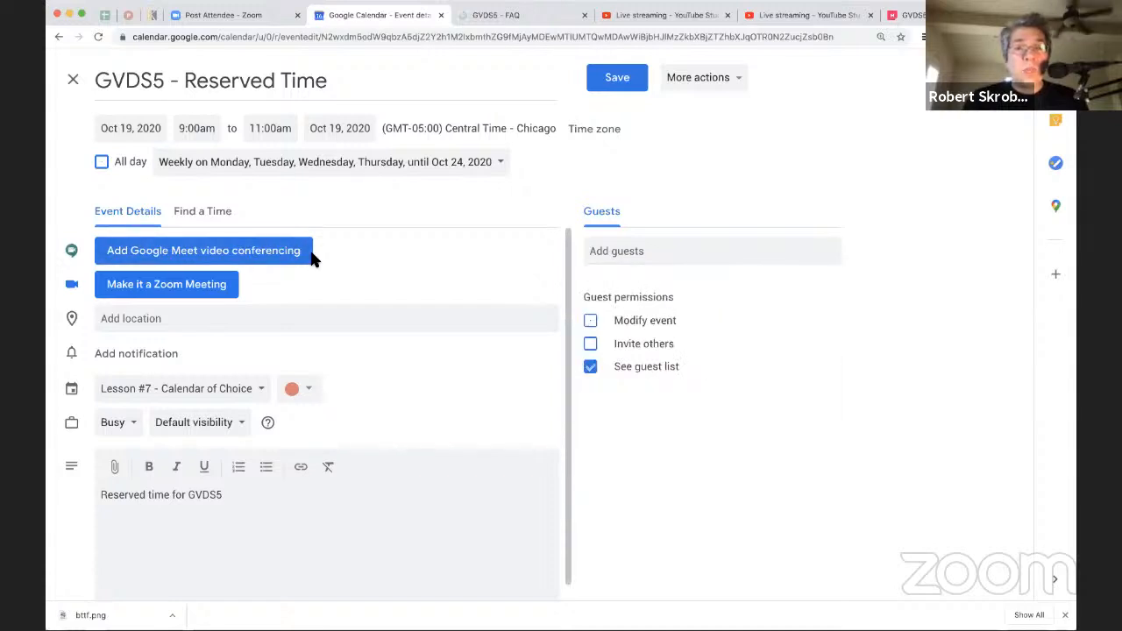
left_click(604, 78)
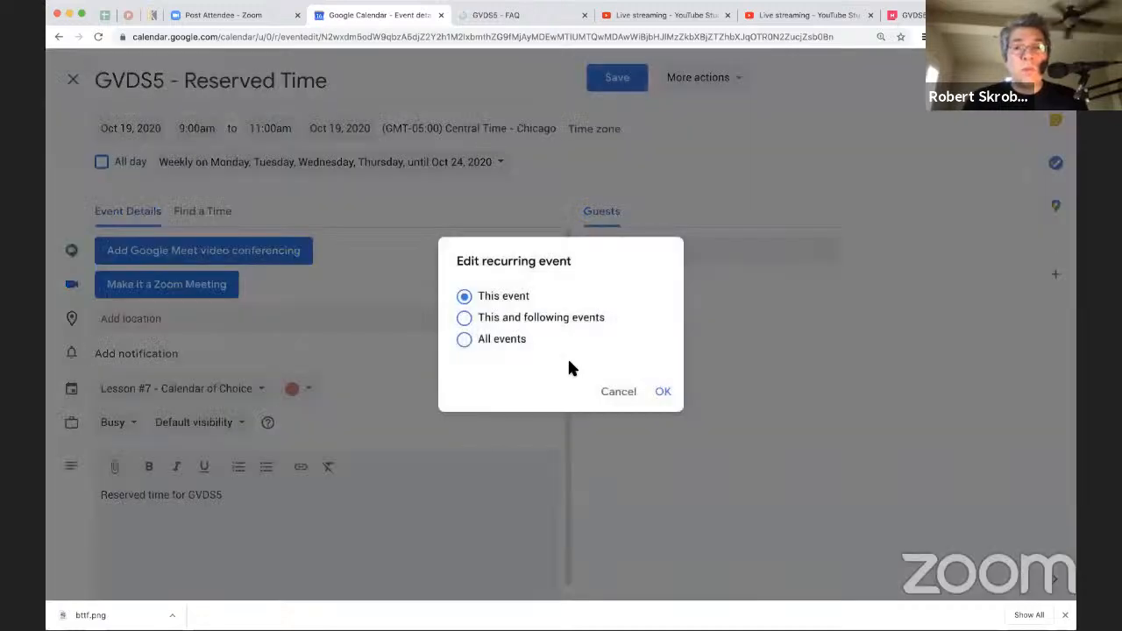
left_click(513, 341)
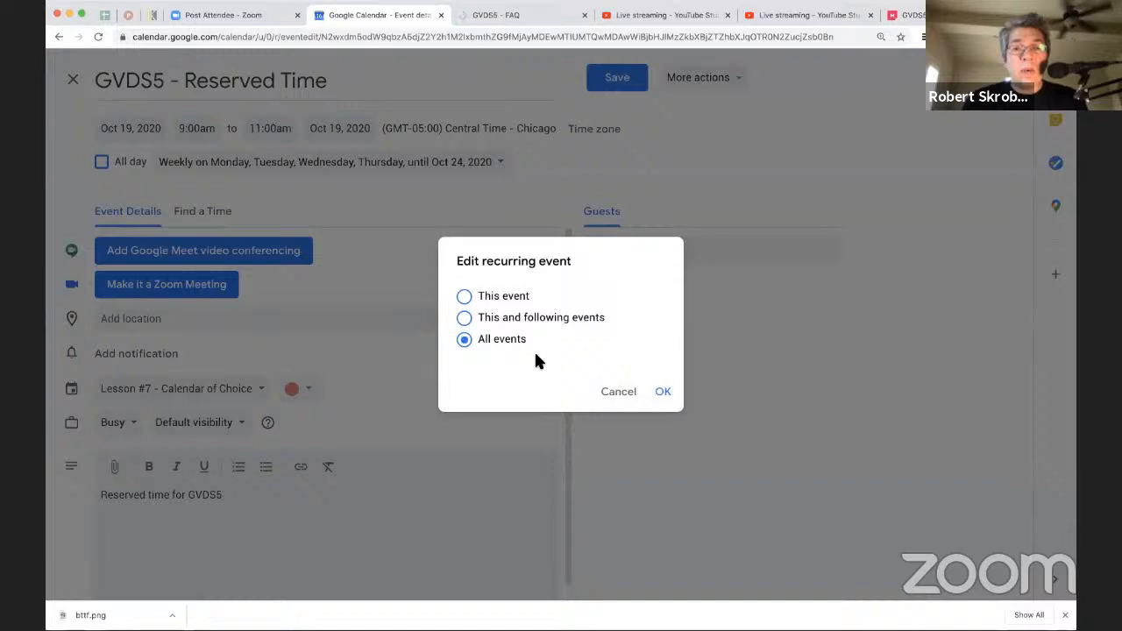
left_click(662, 392)
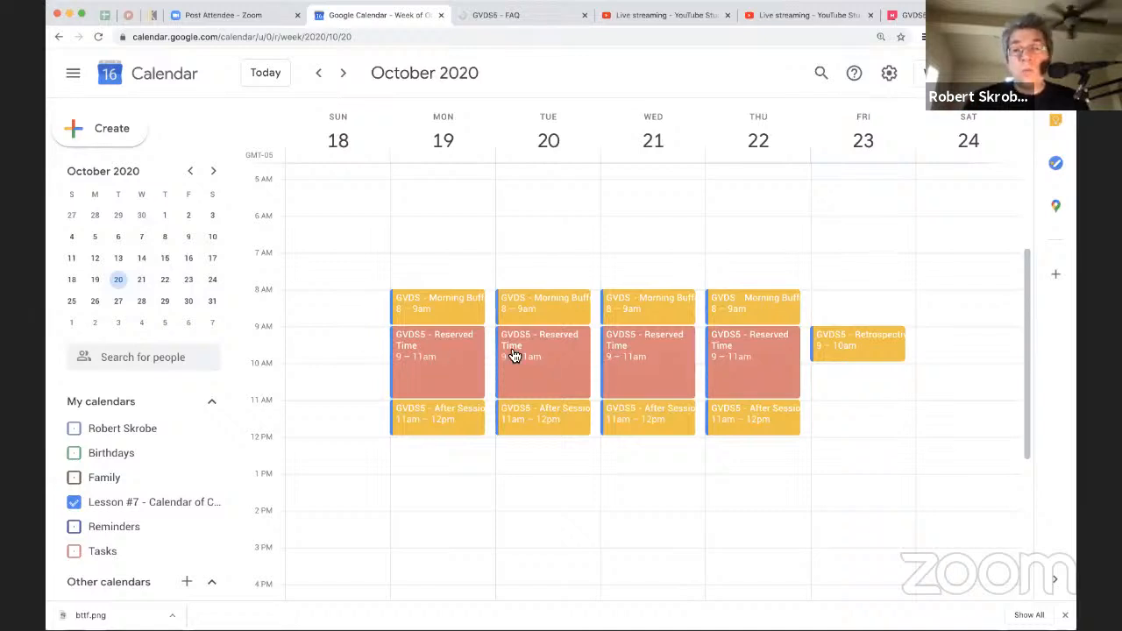
Step: Reopen the October 19 Reserved Time event and replace its description with "Hi there," and "Here's our agenda for Monday:"
left_click(450, 351)
left_click(688, 248)
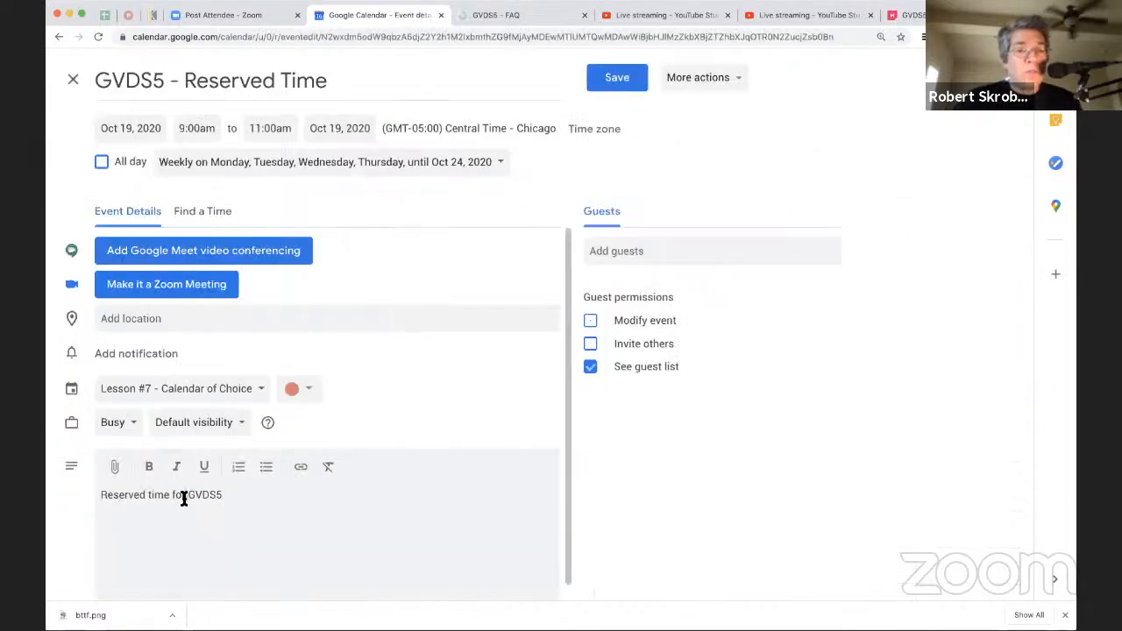
triple_click(184, 499)
type("Hi there, ")
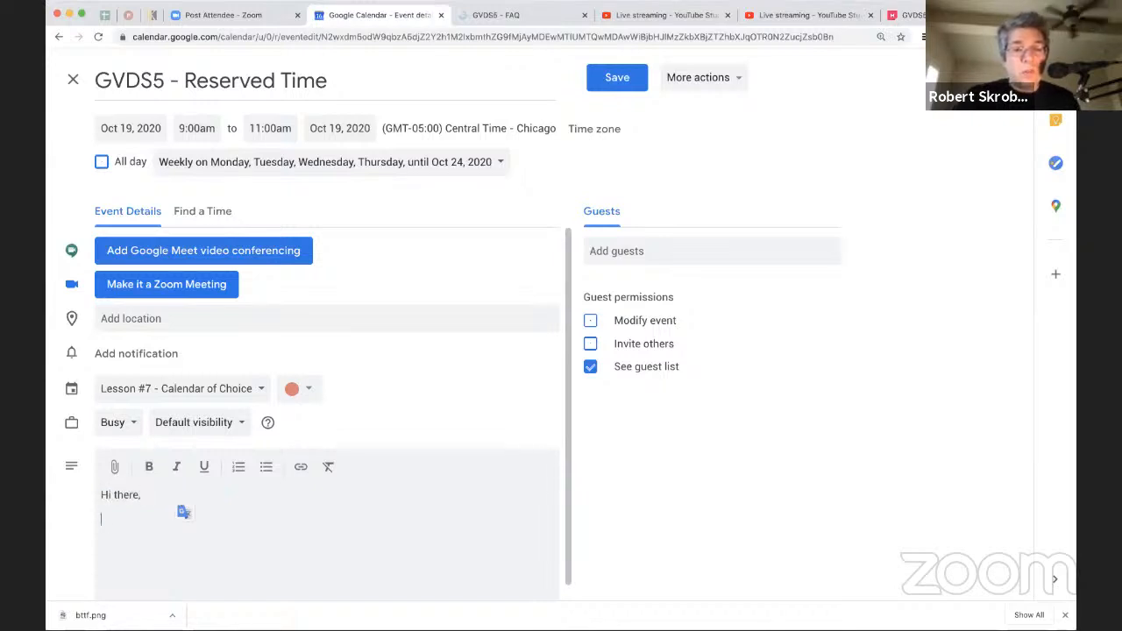
type("Hed")
key("BackSpace")
key("BackSpace")
key("BackSpace")
type("Here's our ")
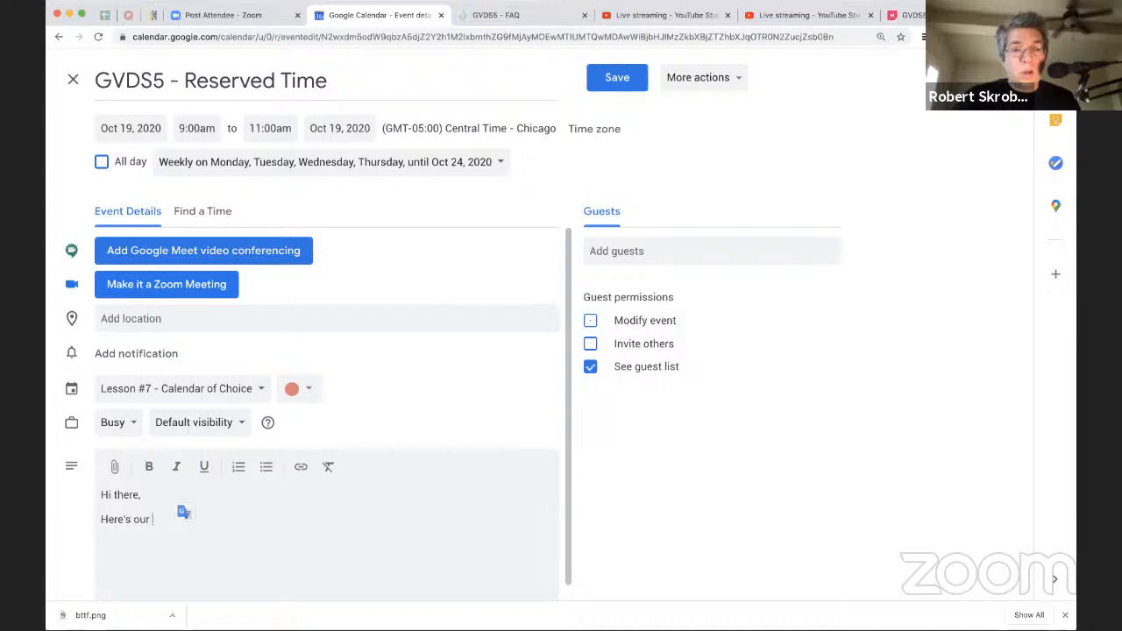
type("agenda for Monday:")
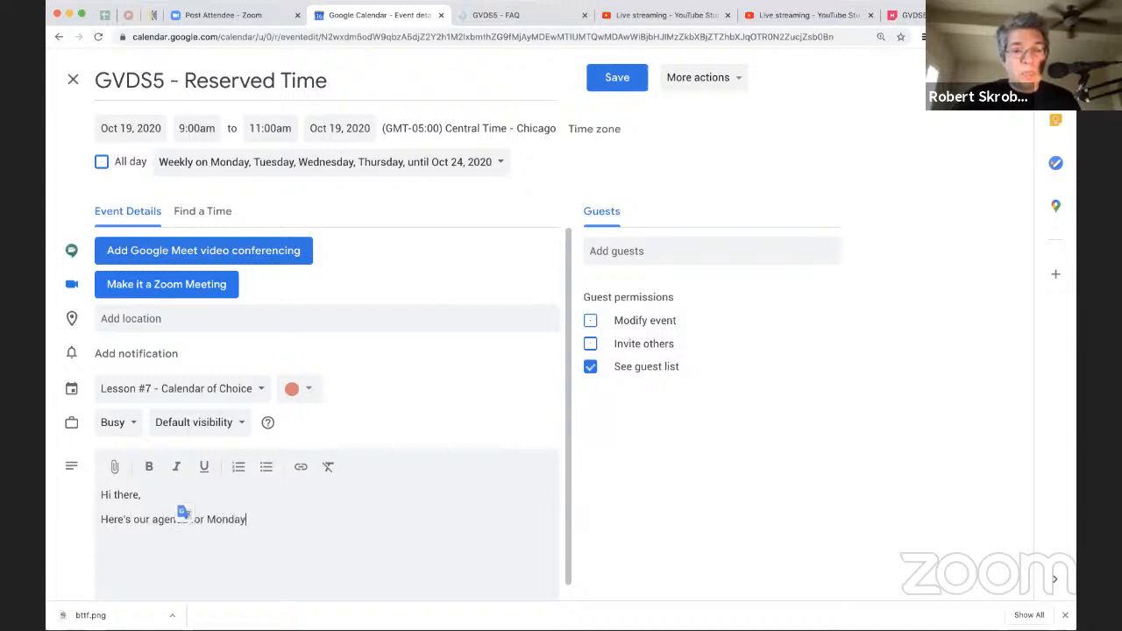
Step: Start a bulleted list under the agenda line with the items Talk, Act, Discuss and Celebrate
left_click(267, 466)
type("Talk")
key("Return")
type("Ac")
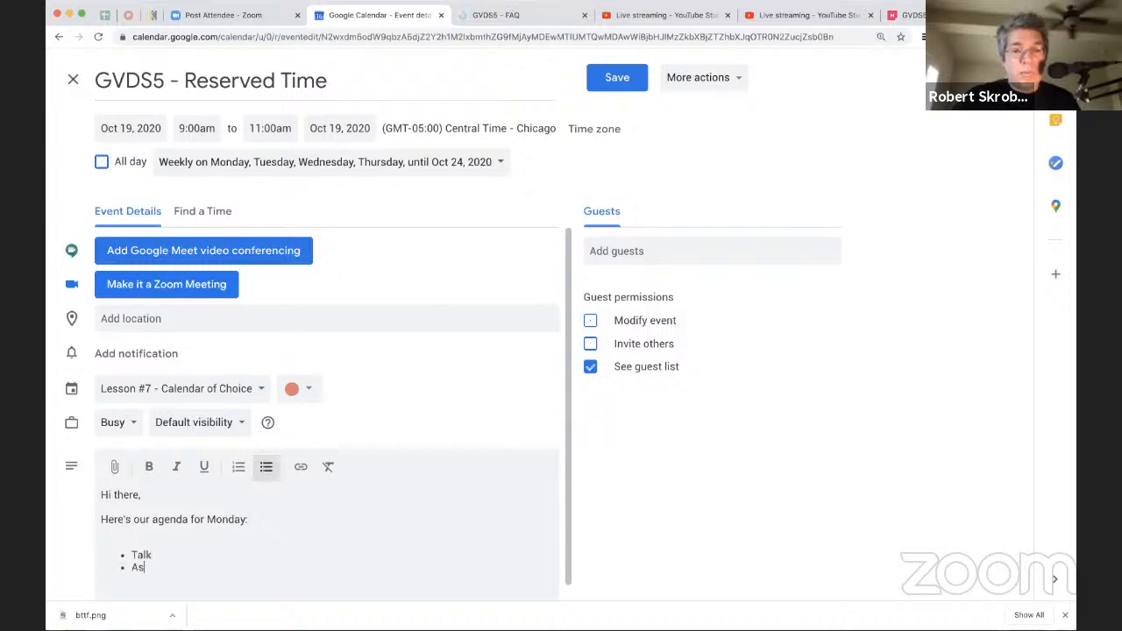
key("BackSpace")
type("ct")
key("Return")
type("Discuss")
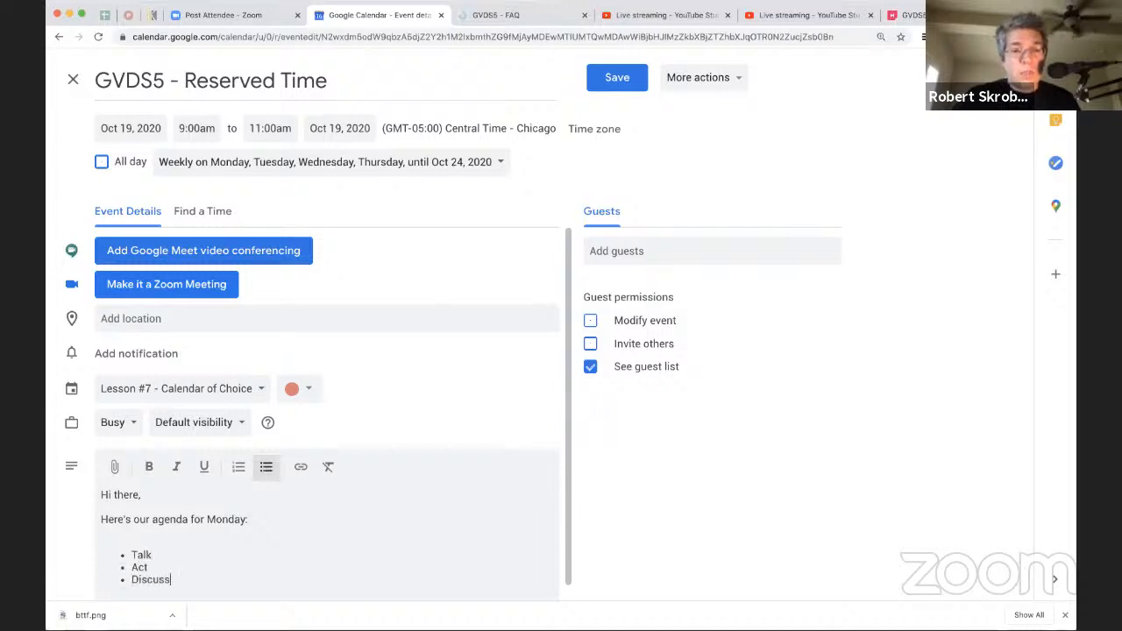
type("Celegrat")
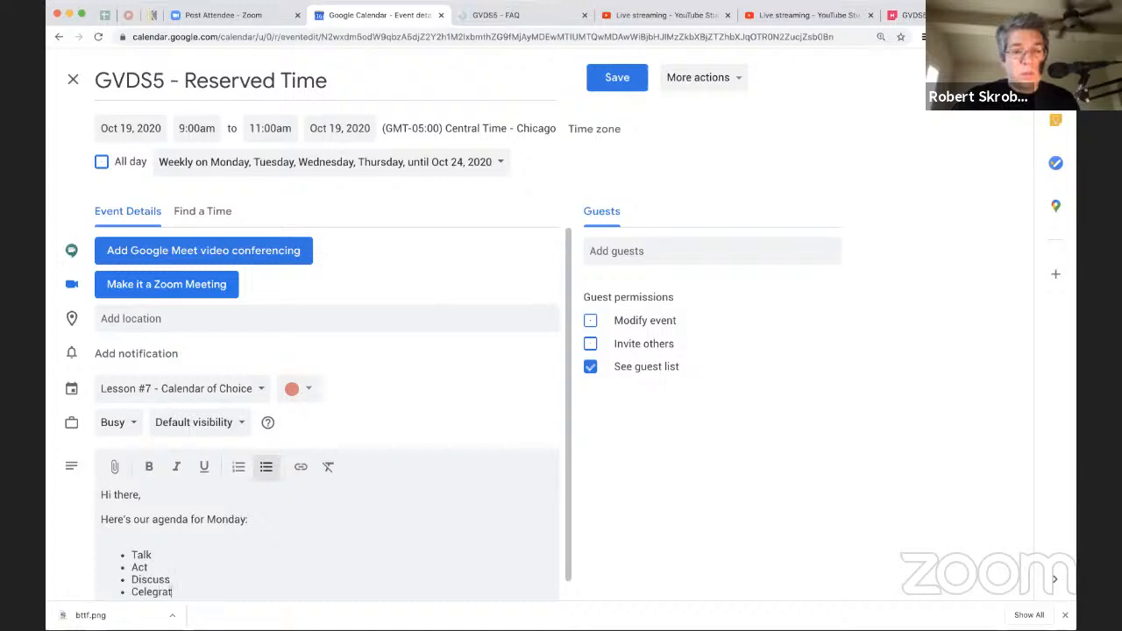
key("BackSpace")
key("BackSpace")
key("BackSpace")
key("BackSpace")
type("brate")
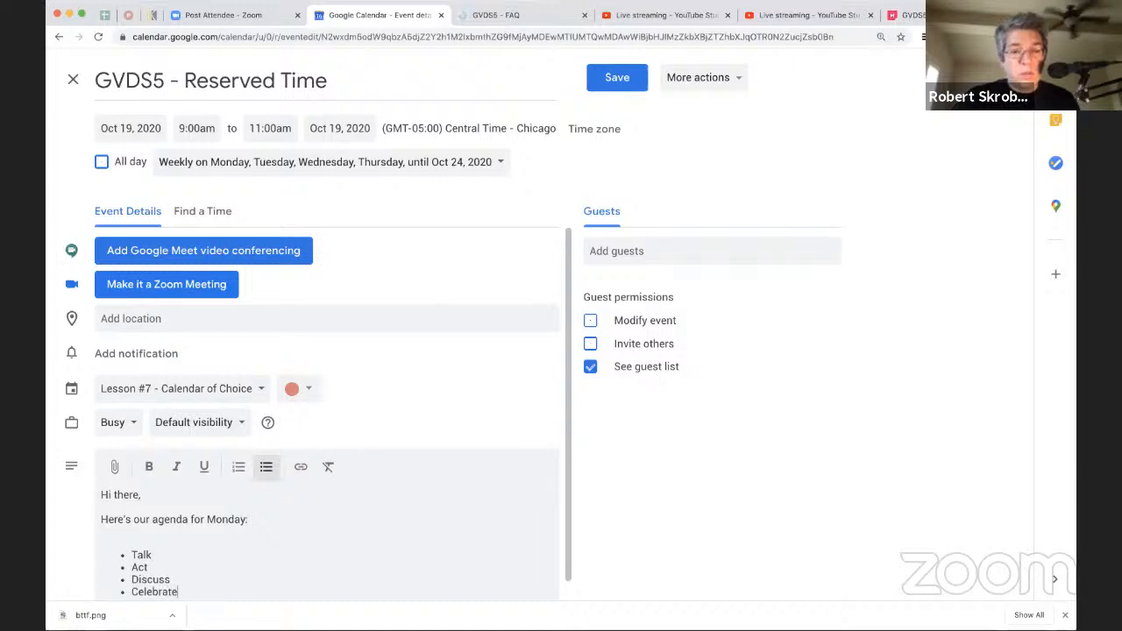
Step: Add the bullets Cry, Do nothing and Be happy to the end of the agenda list
key("Return")
type("Cry")
key("Return")
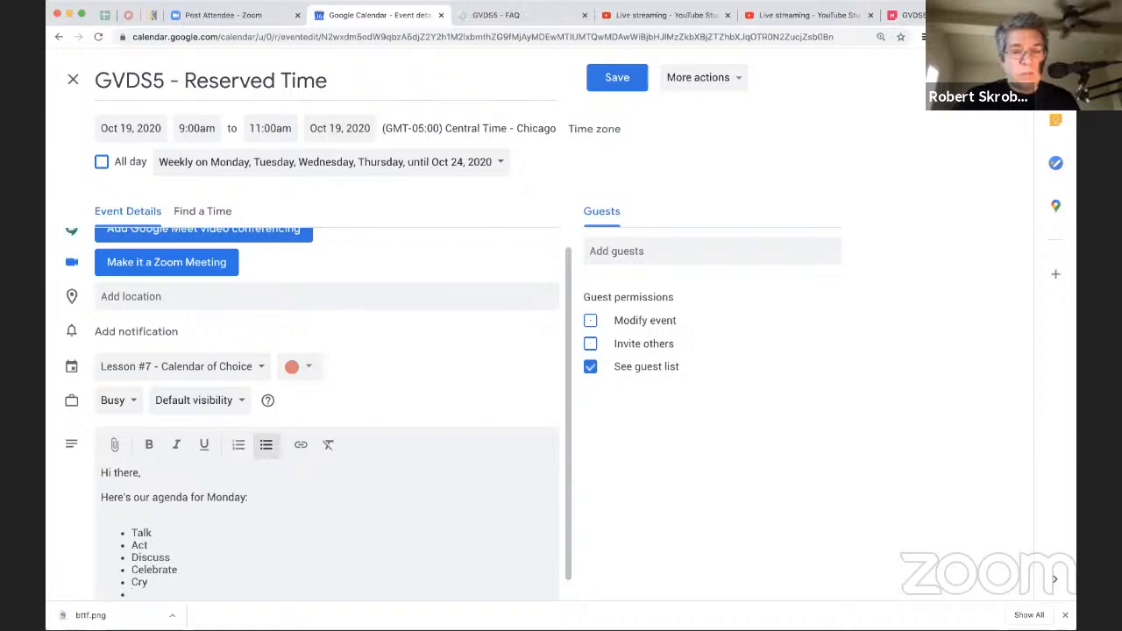
type("Do ntohin")
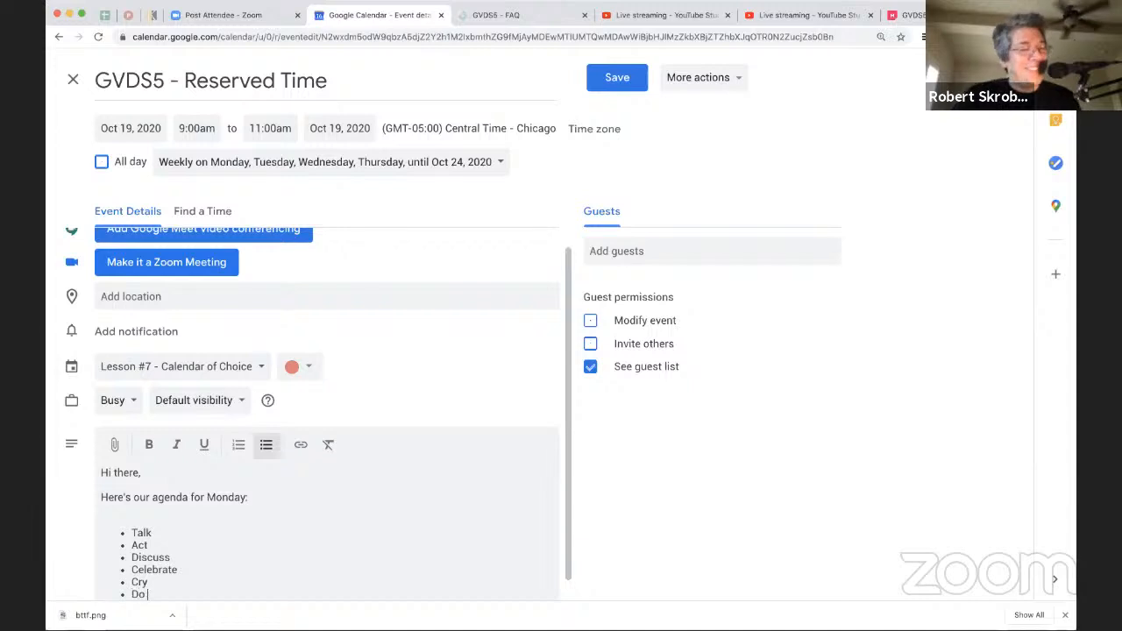
key("BackSpace")
key("BackSpace")
key("BackSpace")
key("BackSpace")
key("BackSpace")
type("othing")
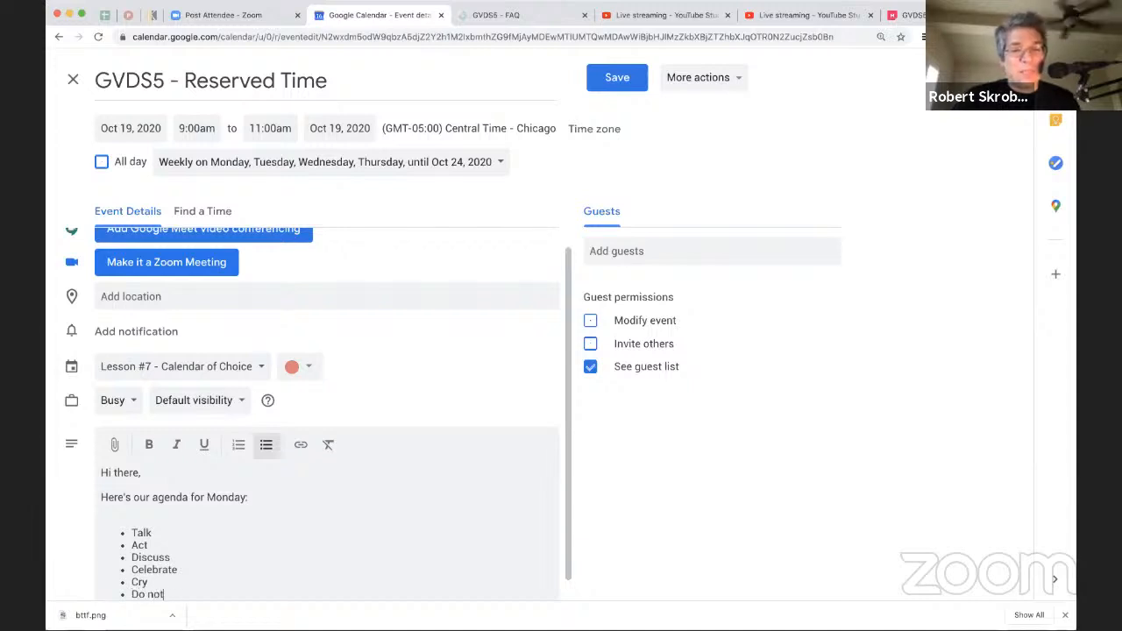
key("Return")
type("Be happy")
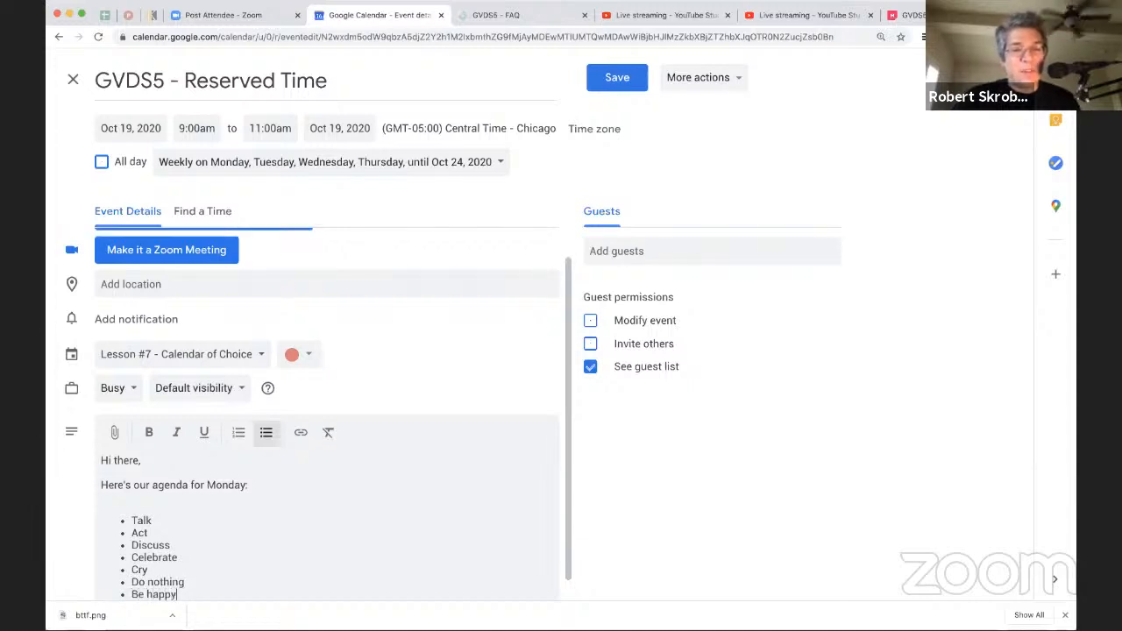
Step: Remove the blank line above the agenda list and save the description to this event only
left_click(265, 498)
key("BackSpace")
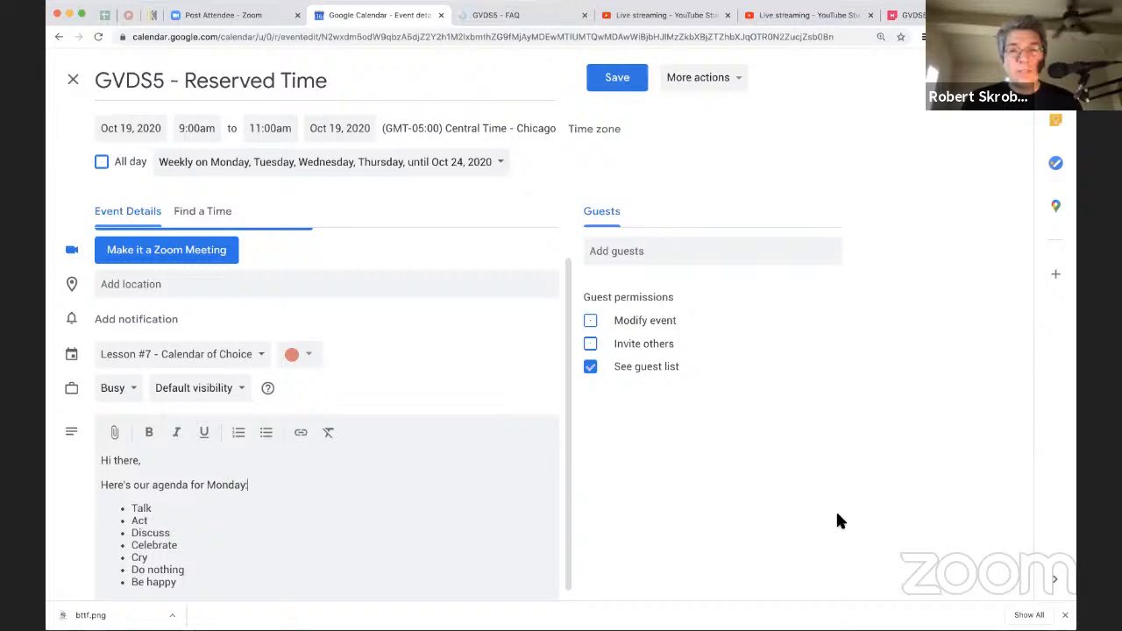
left_click(619, 79)
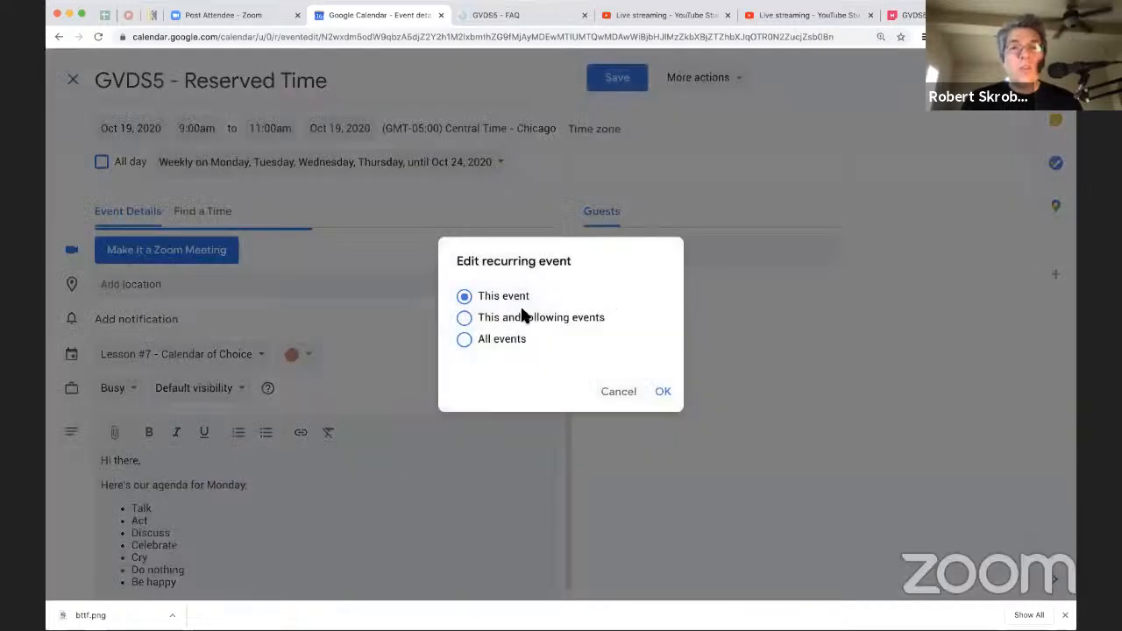
left_click(664, 392)
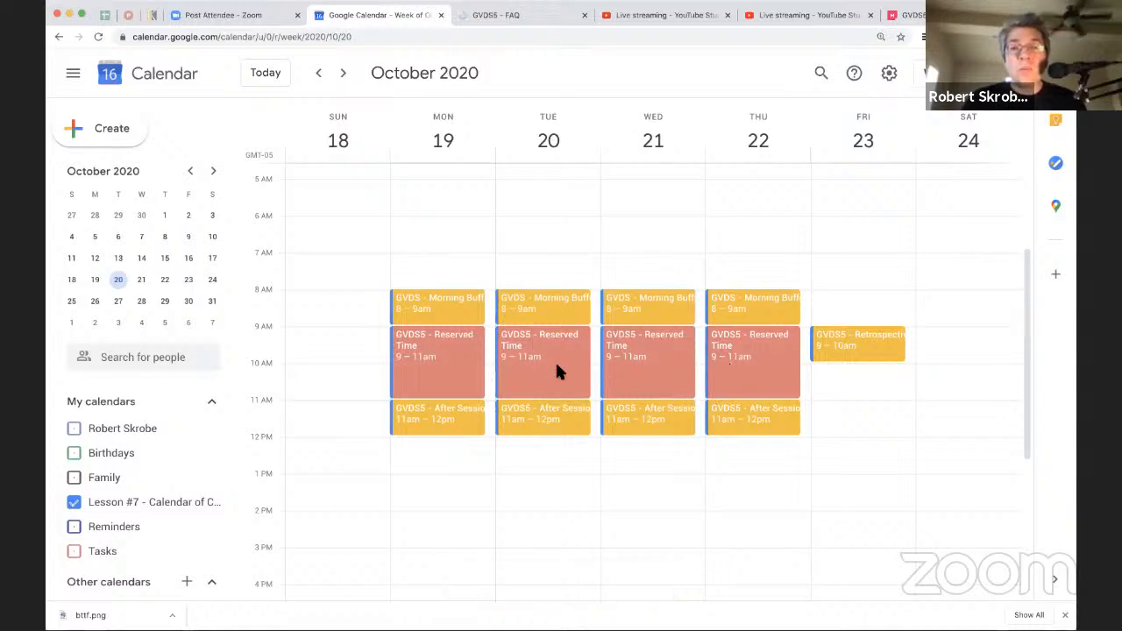
Step: Reopen the October 19 Reserved Time event, make it a Zoom meeting and review the inserted meeting details
left_click(426, 361)
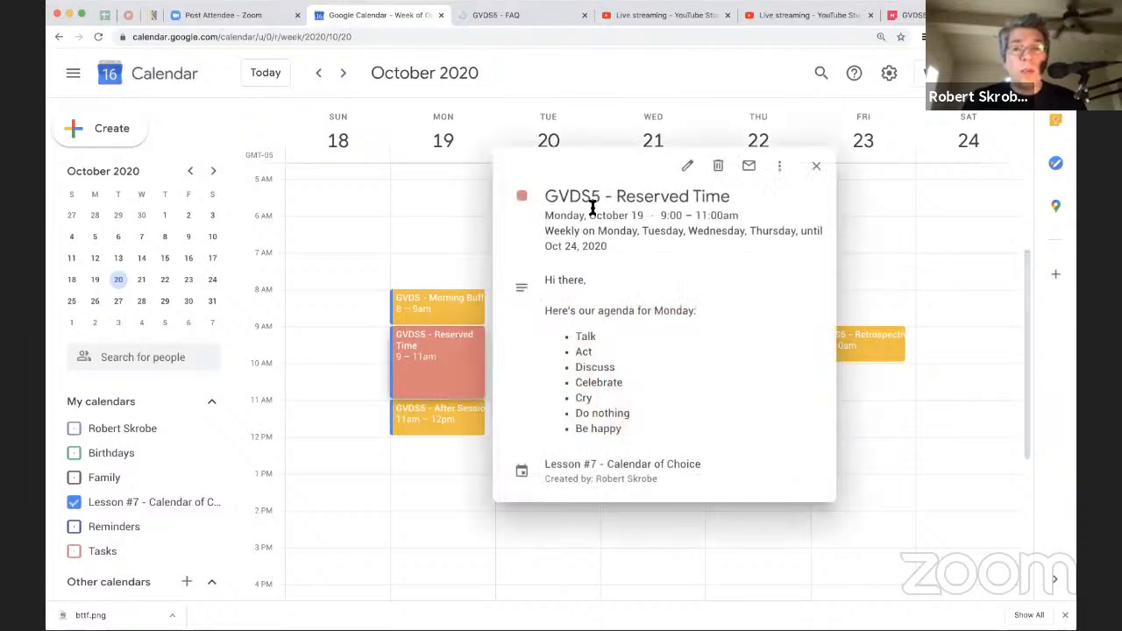
left_click(687, 165)
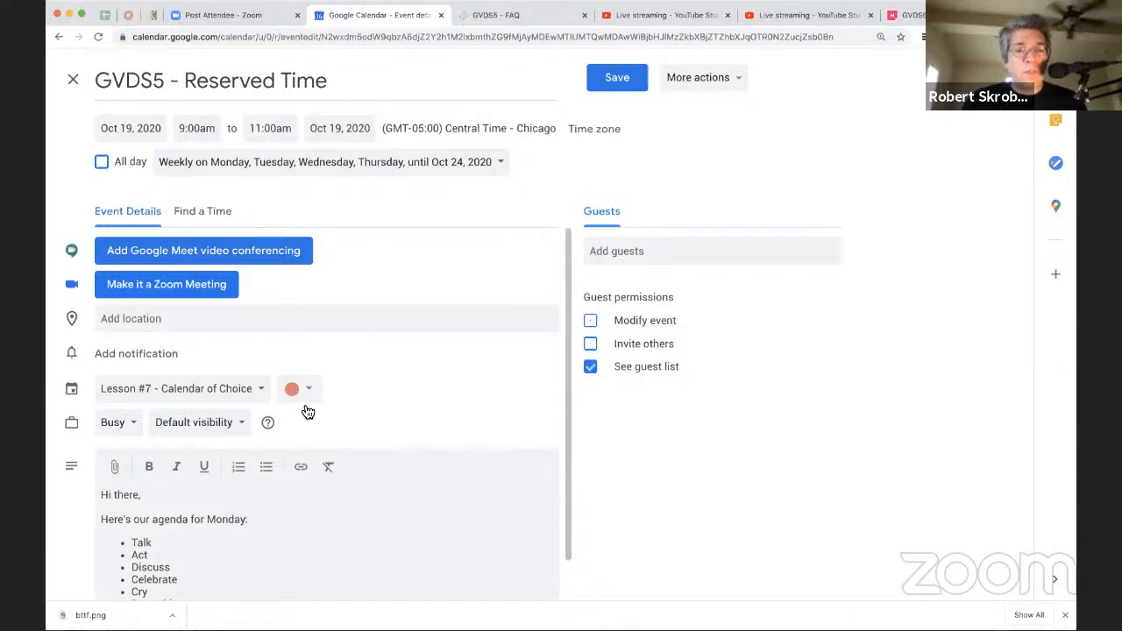
left_click(208, 285)
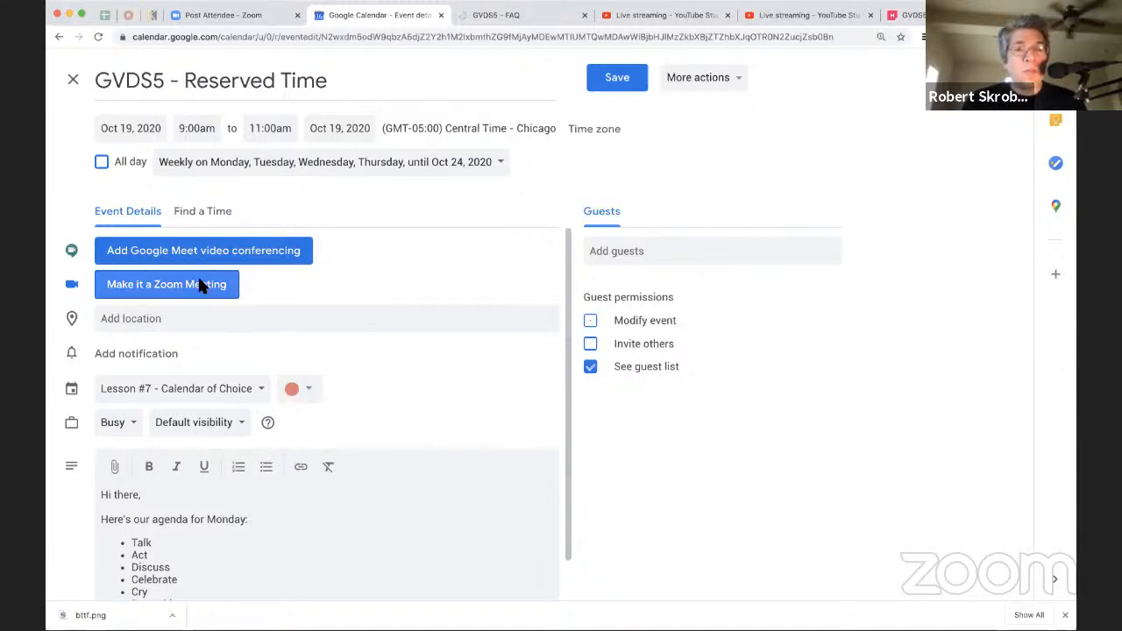
scroll(258, 543, "down", 5)
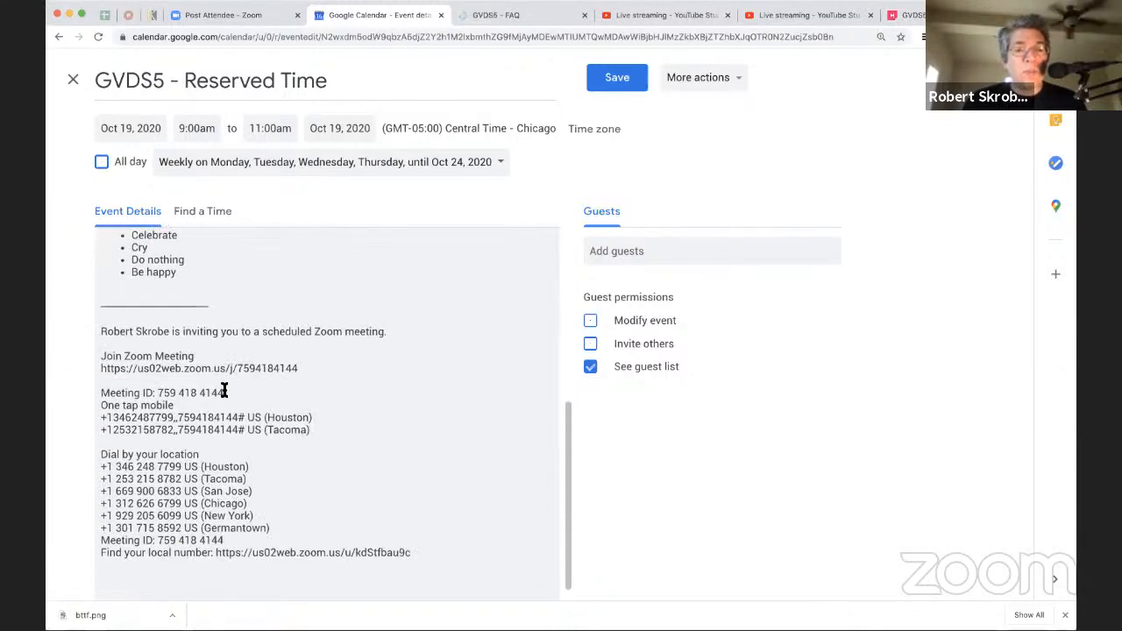
scroll(241, 473, "up", 5)
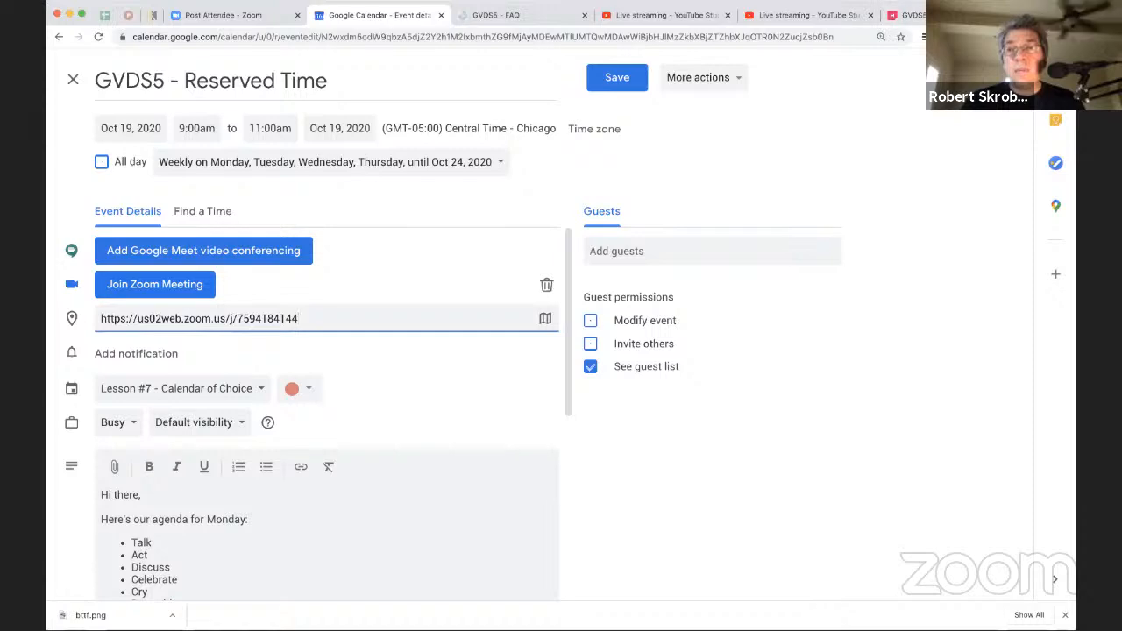
Step: Search the web for "chrome extensions mural app" and open the MURAL for Google Calendar Meetings extension page
key("super+t")
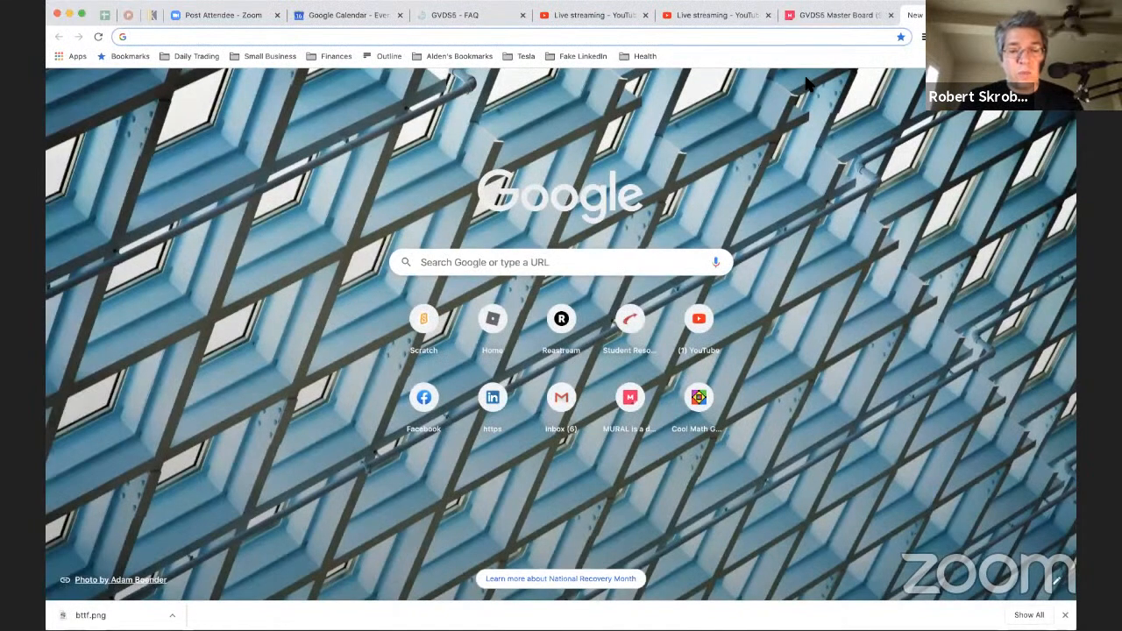
type("chrome exte")
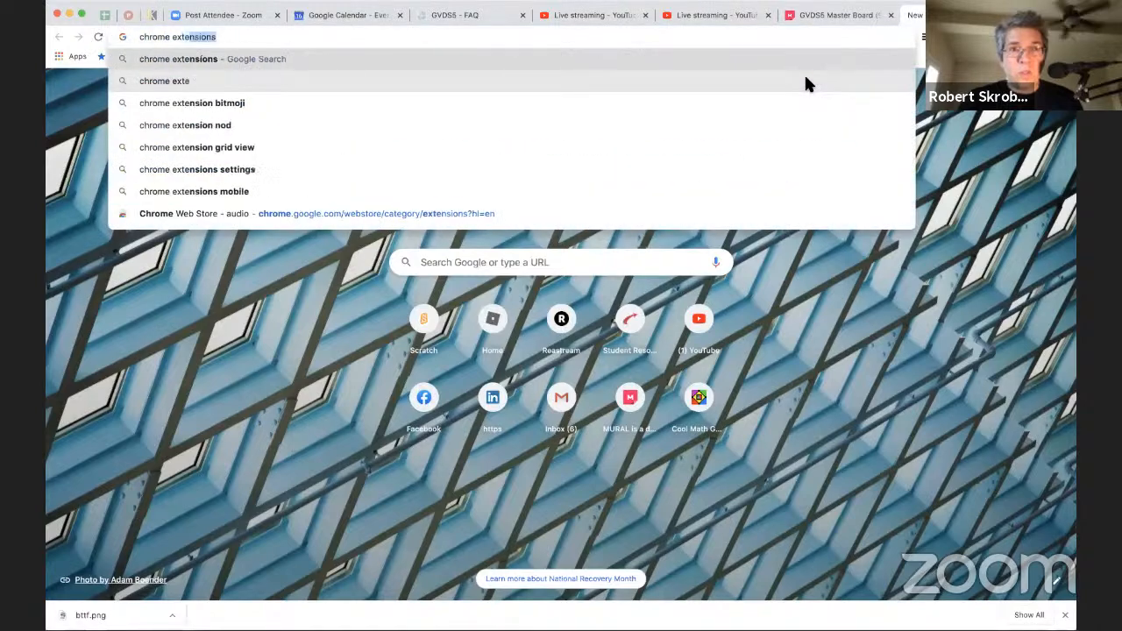
type("nsions mural")
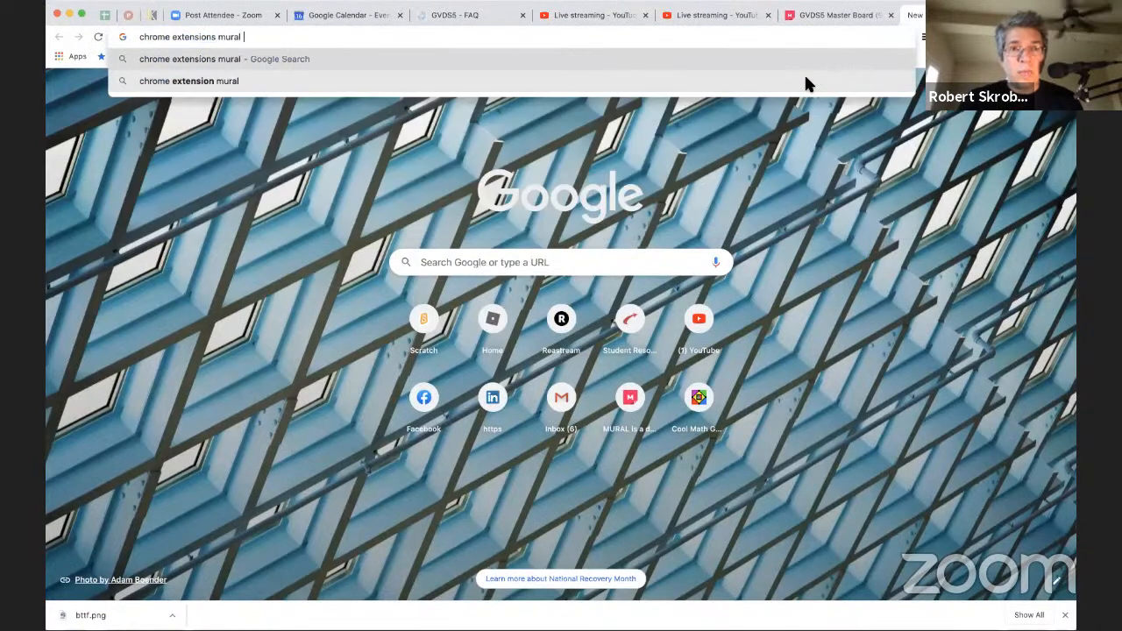
type(" app")
key("Return")
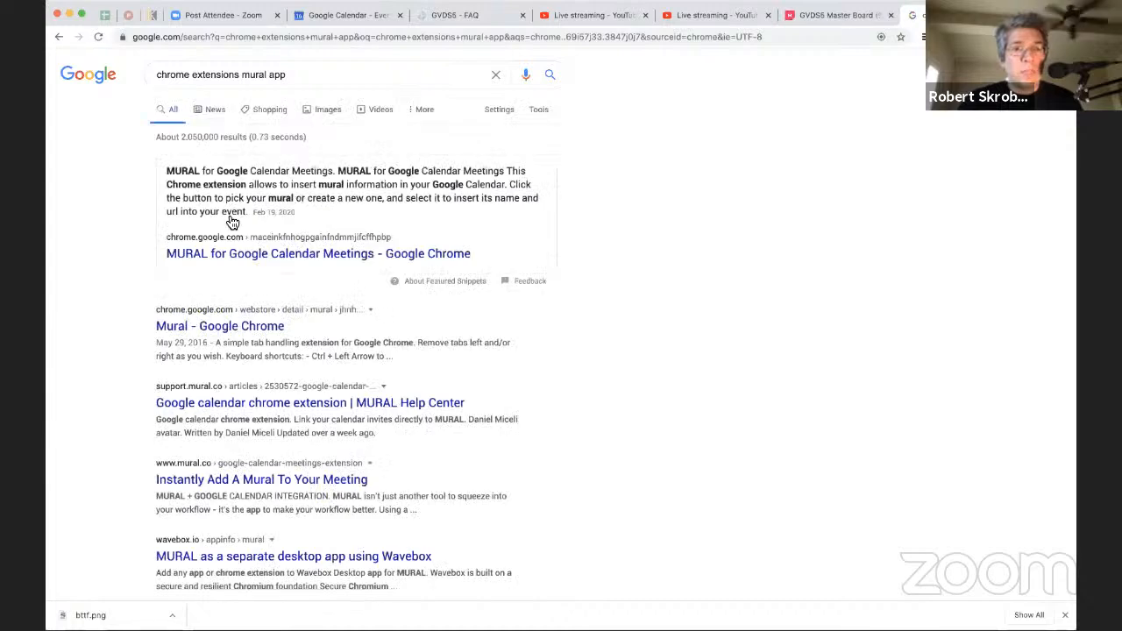
left_click(254, 255)
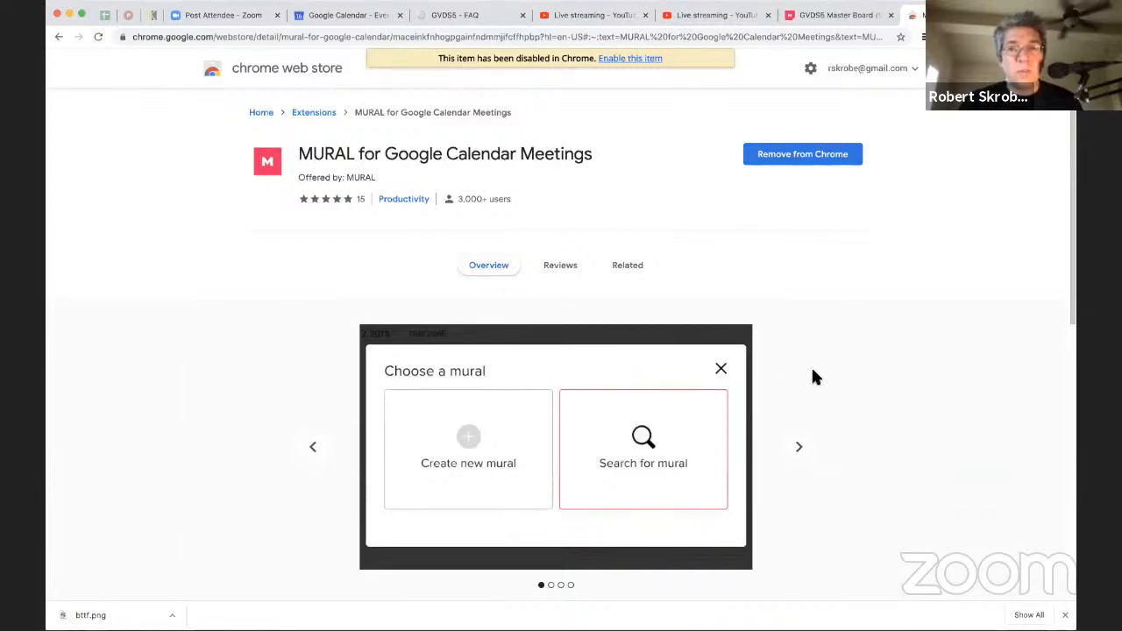
Step: Enable the MURAL for Google Calendar Meetings extension and look through its overview and preview images
left_click(628, 61)
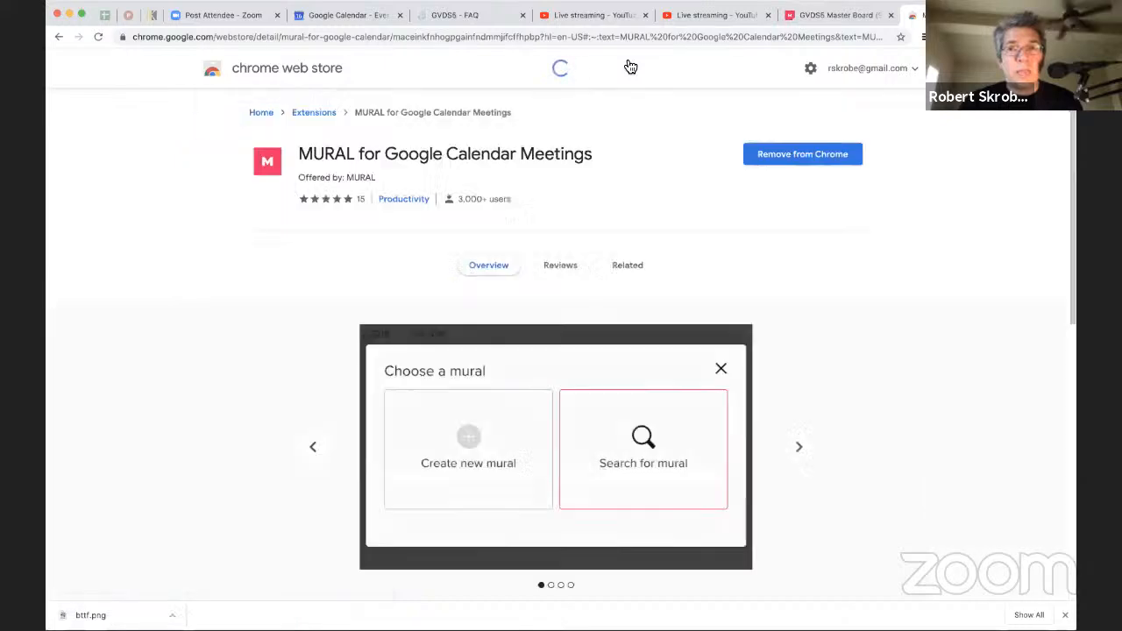
scroll(685, 229, "down", 5)
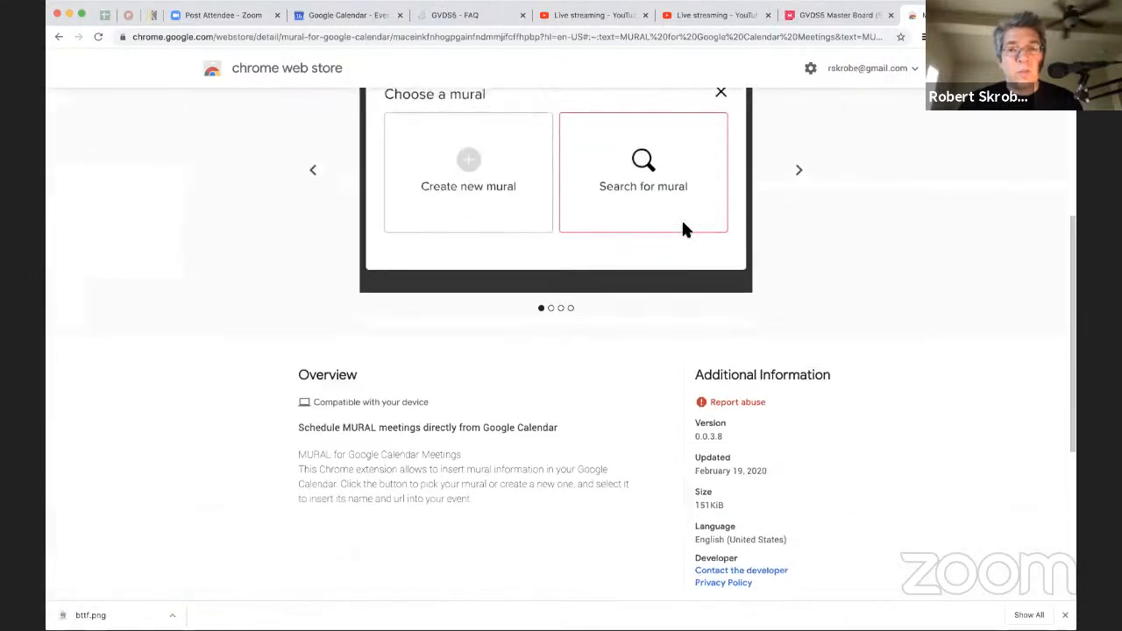
scroll(684, 229, "up", 1)
left_click(796, 259)
left_click(795, 261)
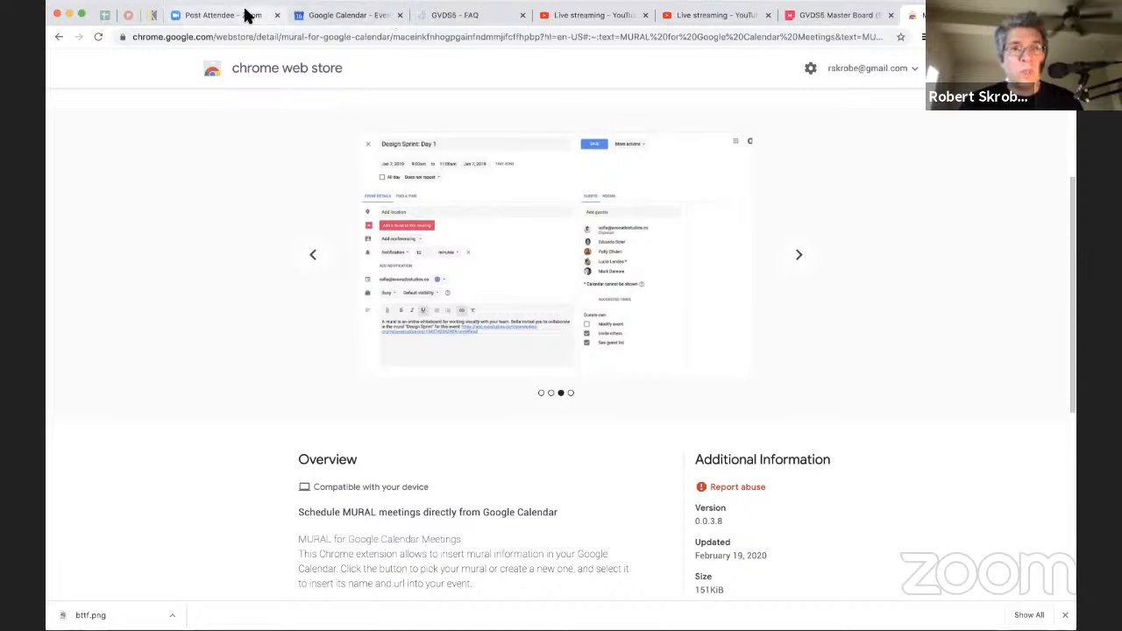
Step: Return to the October 19 Reserved Time event and save its Zoom details to this event only
left_click(317, 15)
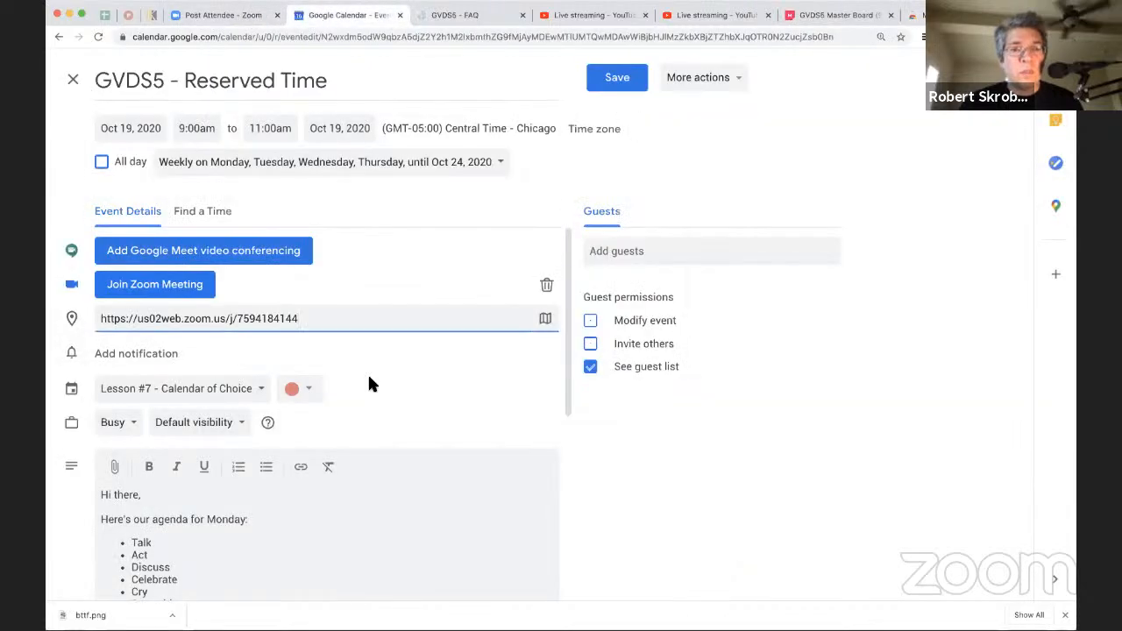
left_click(368, 386)
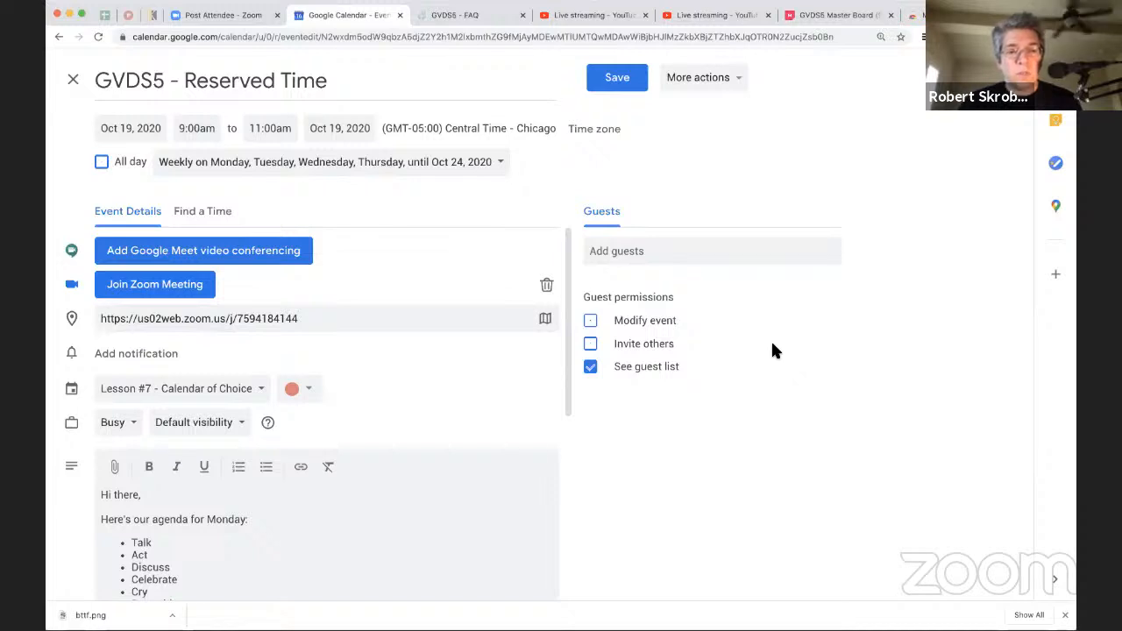
key("super+r")
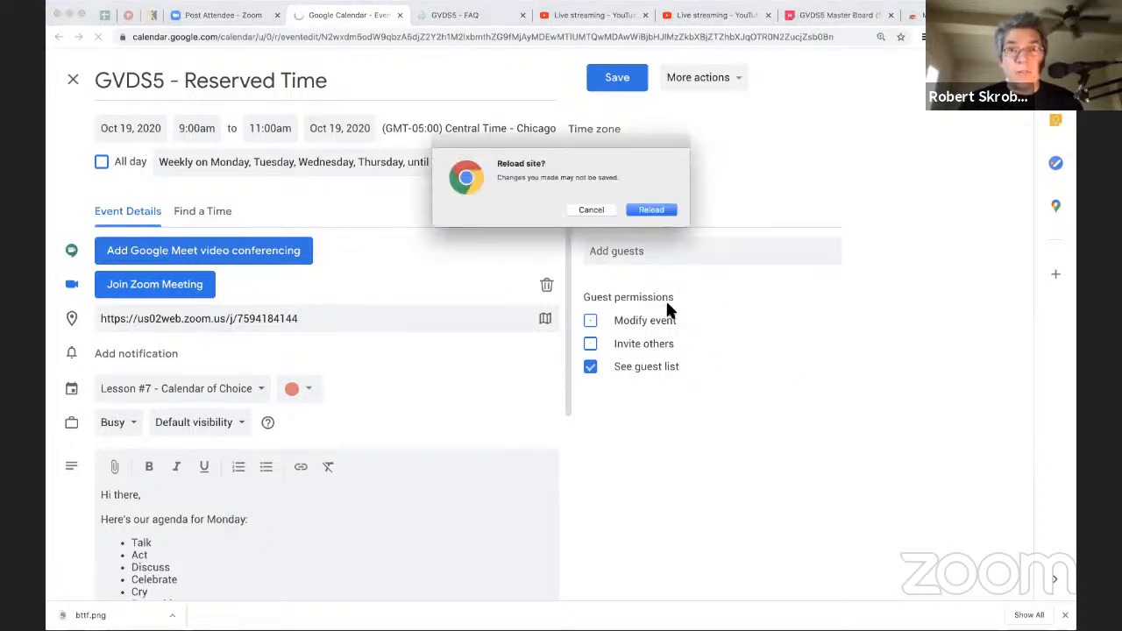
left_click(594, 210)
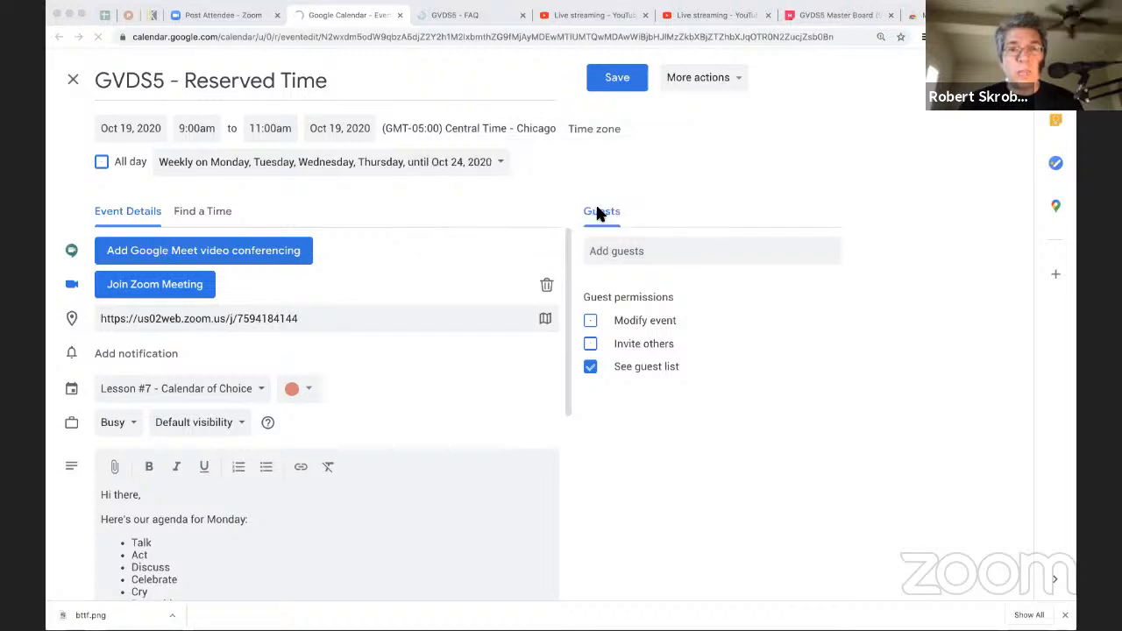
left_click(614, 78)
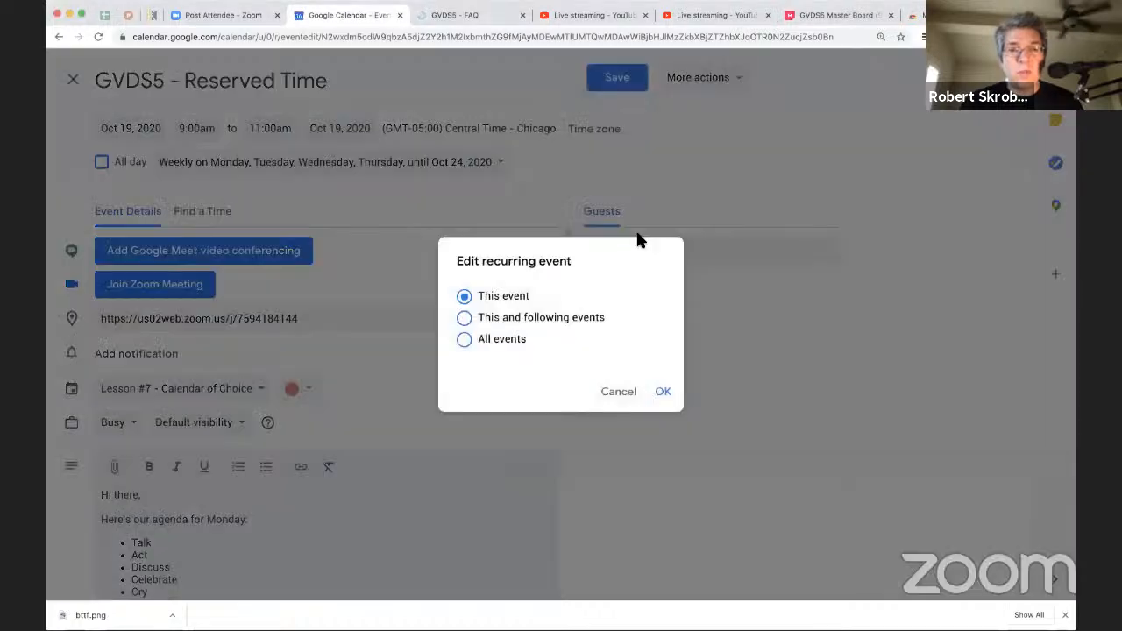
left_click(659, 392)
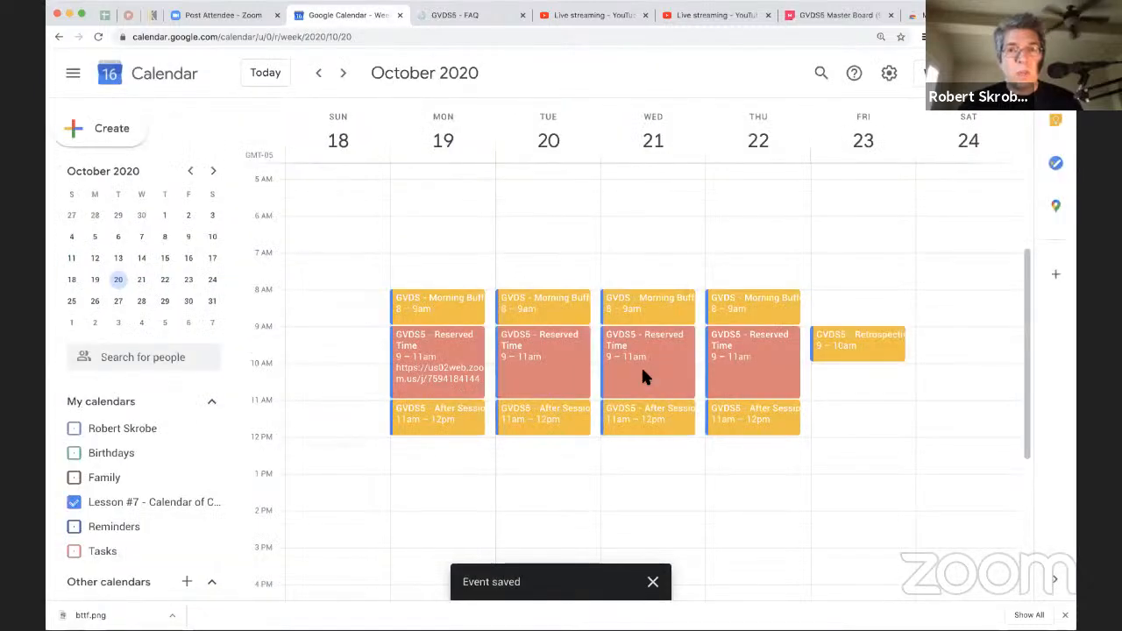
Step: Reload the calendar and reopen the October 19 Reserved Time event for editing
key("super+r")
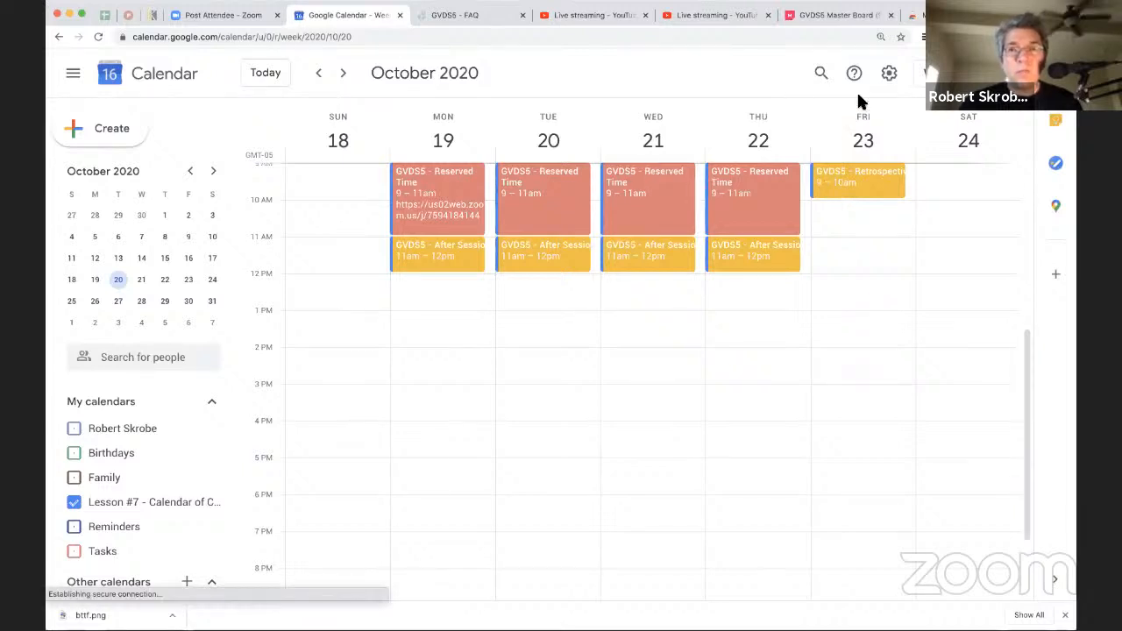
left_click(445, 184)
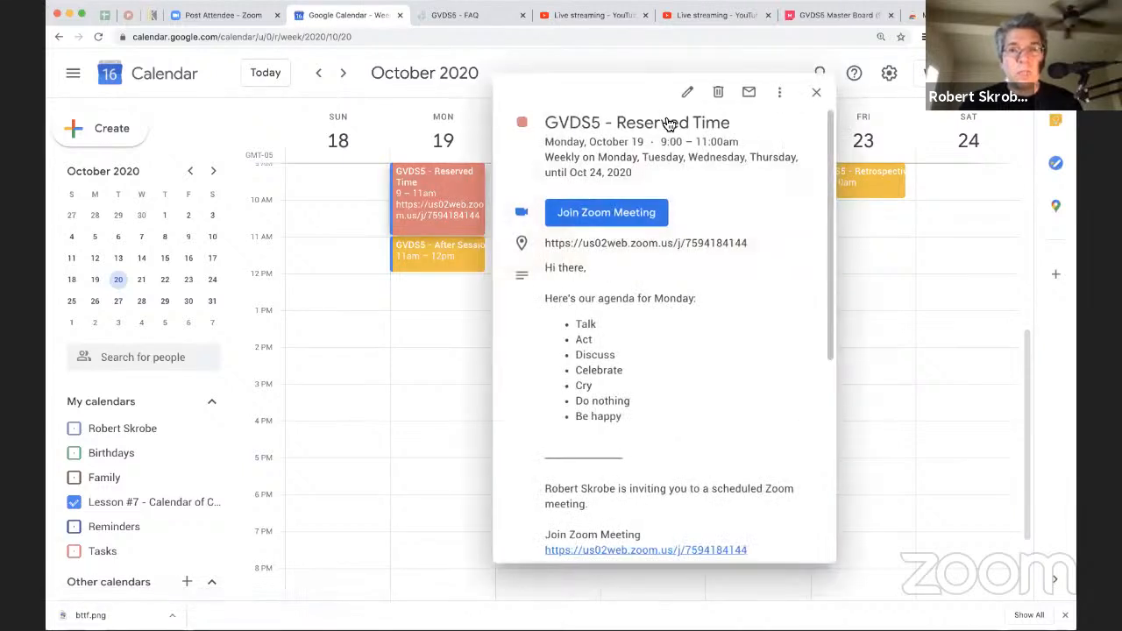
left_click(687, 92)
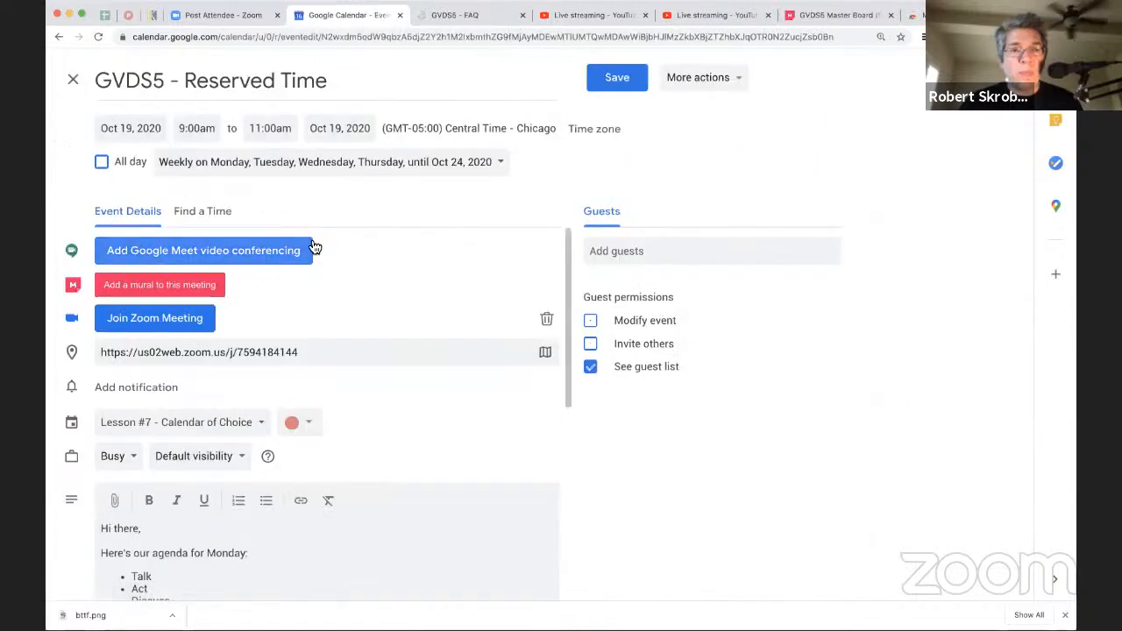
Step: Look through the existing murals that can be added to the meeting, and close the event without choosing one
left_click(183, 291)
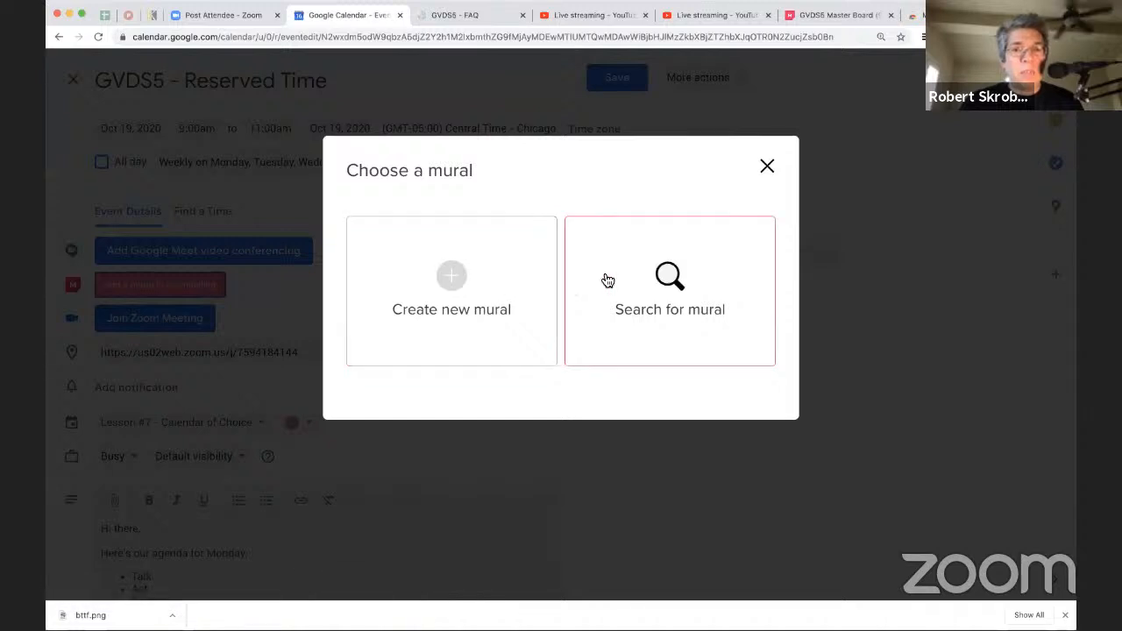
left_click(634, 293)
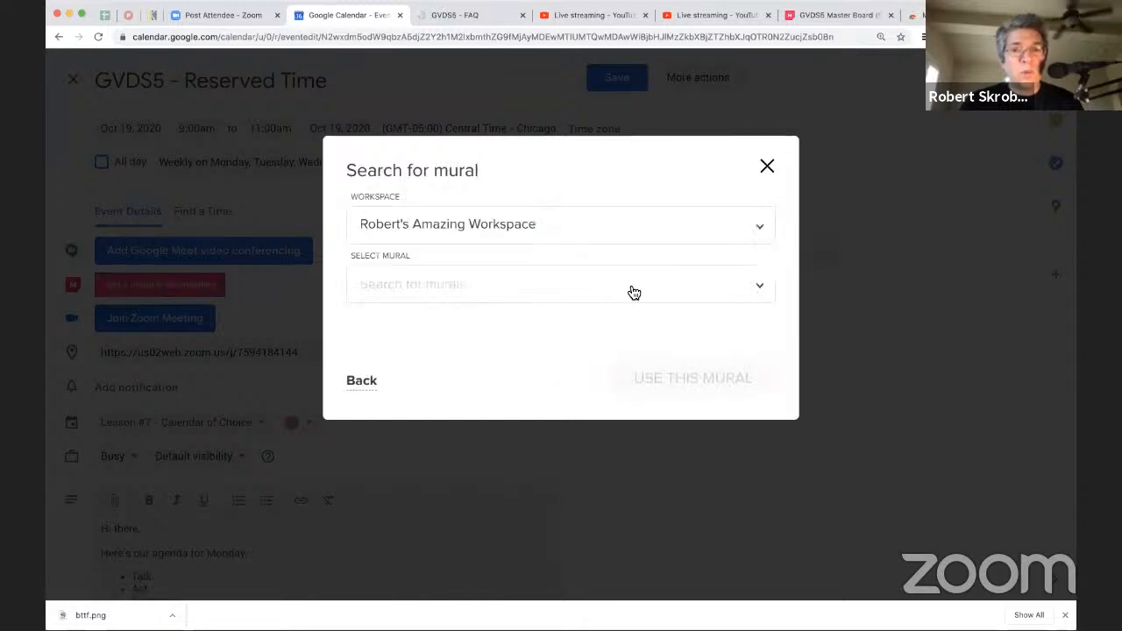
left_click(507, 283)
scroll(511, 358, "down", 3)
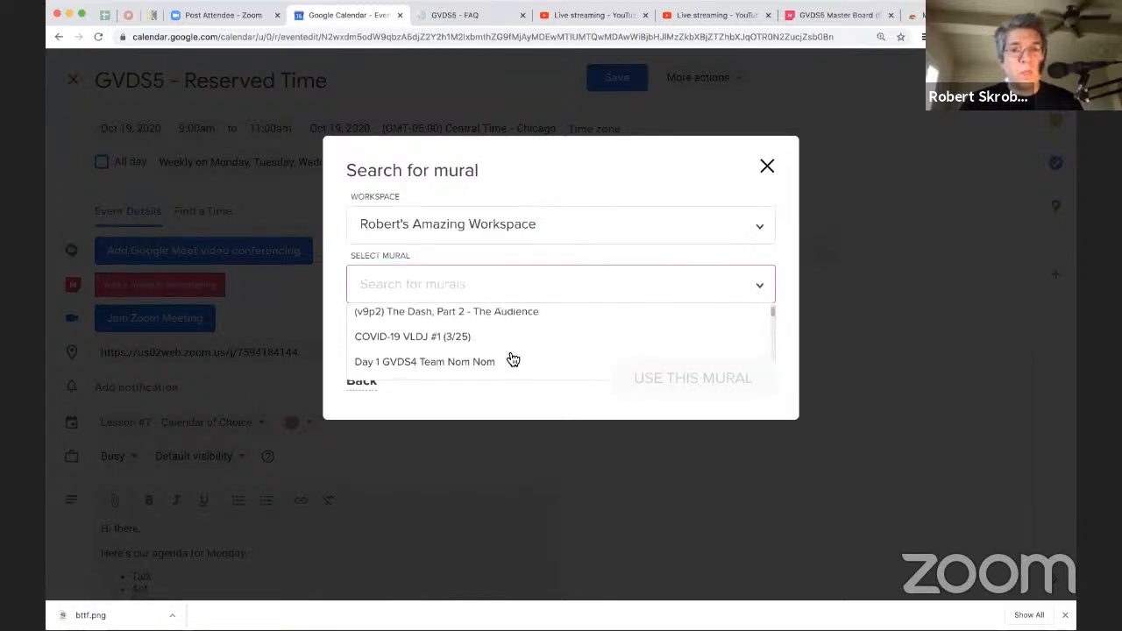
scroll(511, 357, "up", 3)
left_click(552, 166)
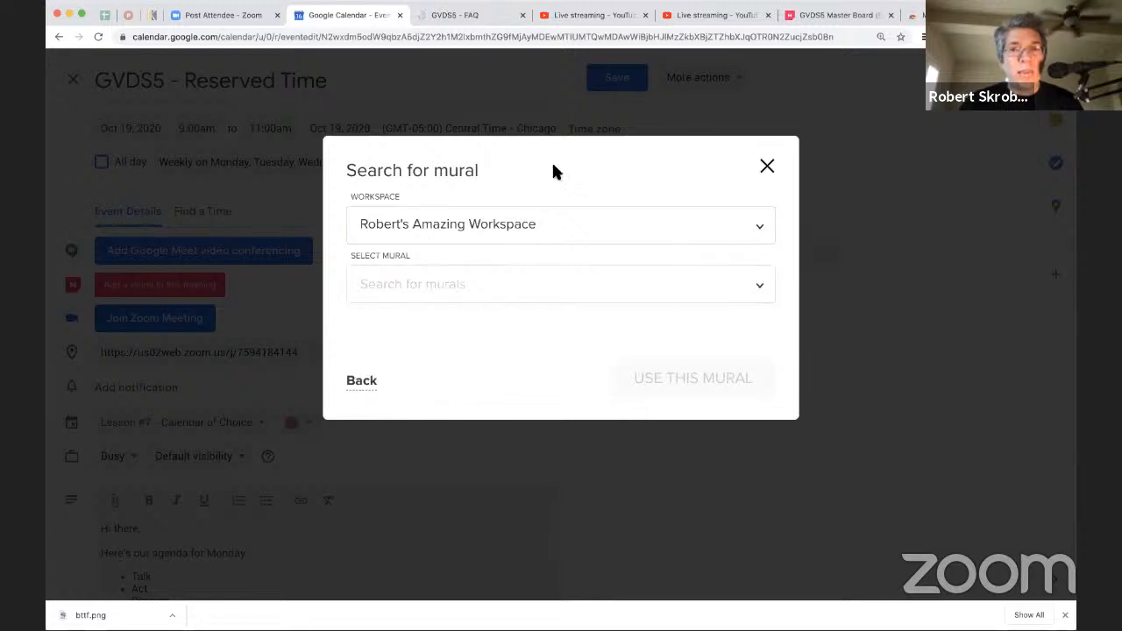
left_click(766, 168)
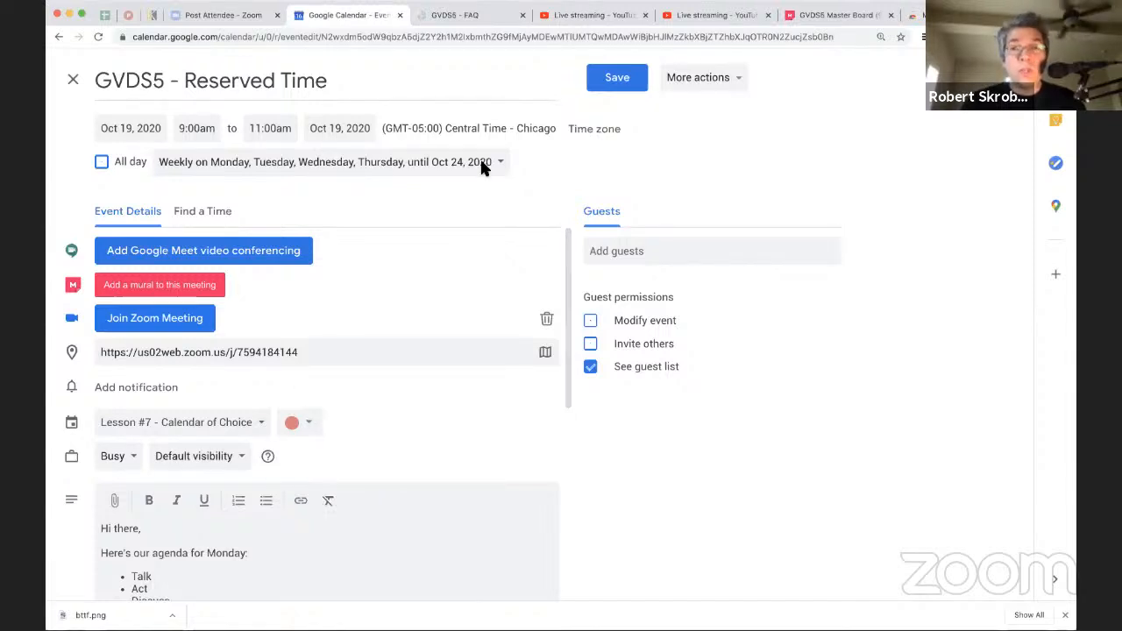
left_click(72, 79)
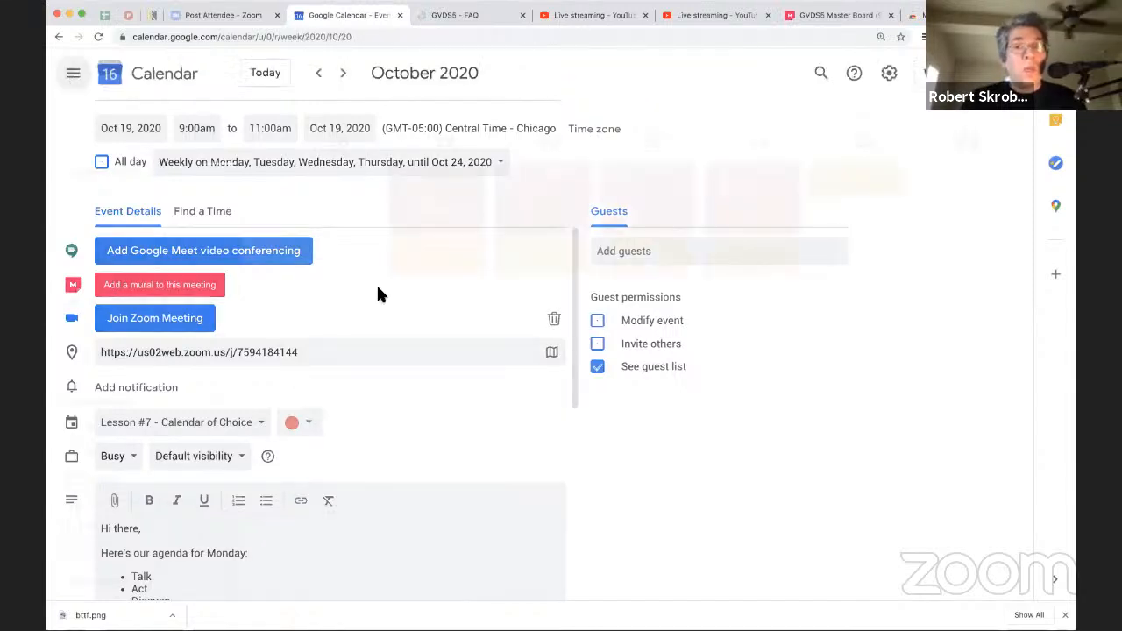
Step: Reopen the October 19 Reserved Time event for editing and add a suggested contact as a guest
scroll(442, 335, "up", 4)
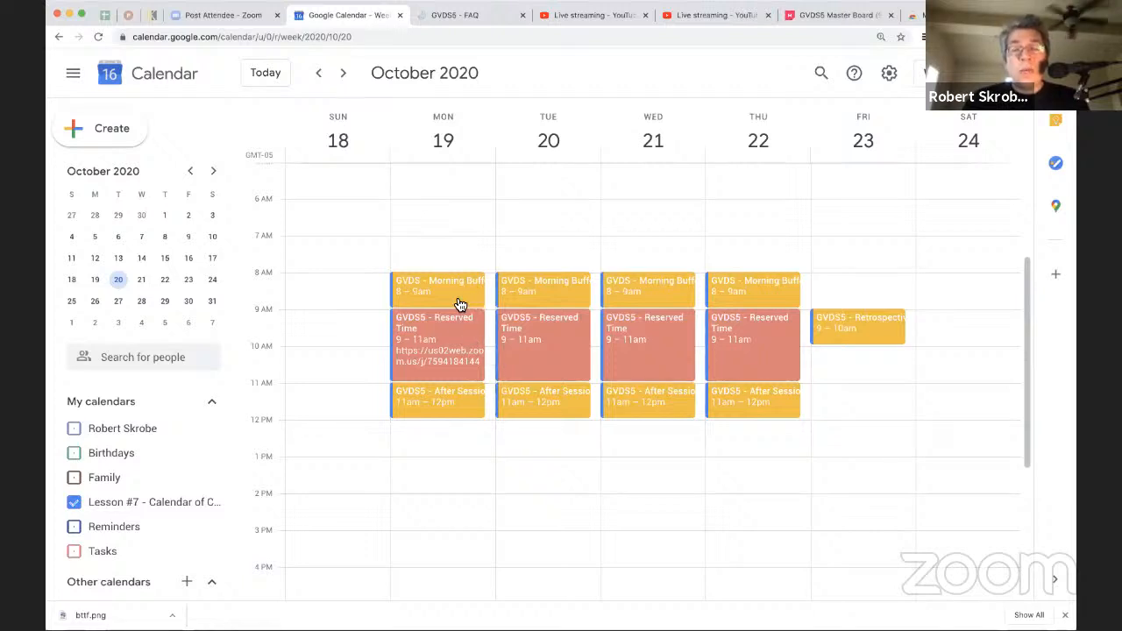
left_click(460, 347)
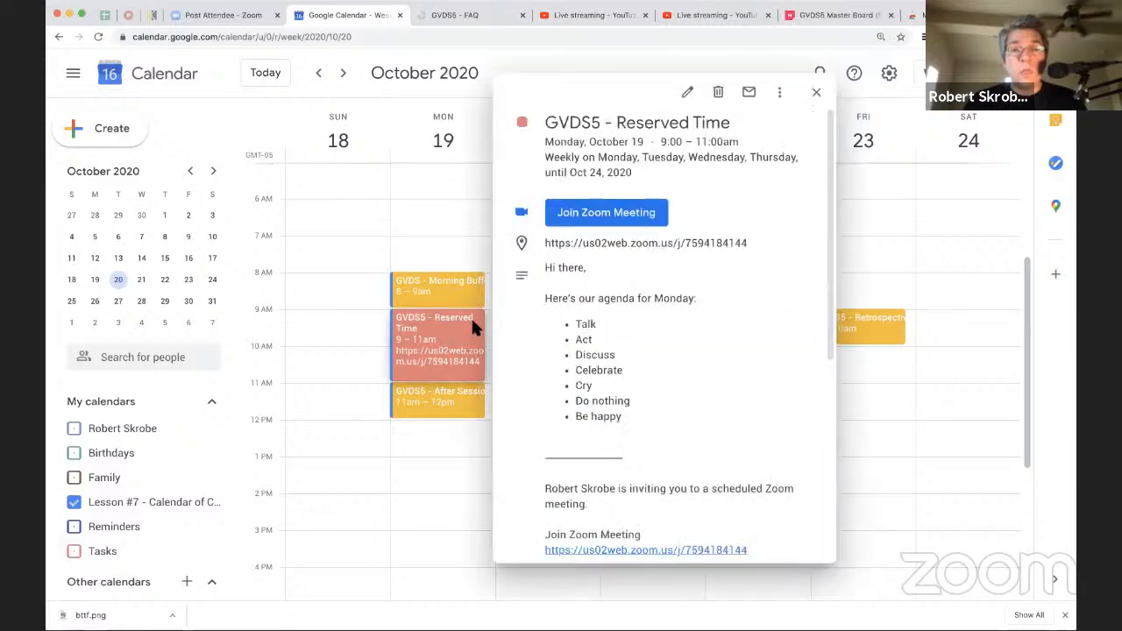
left_click(690, 93)
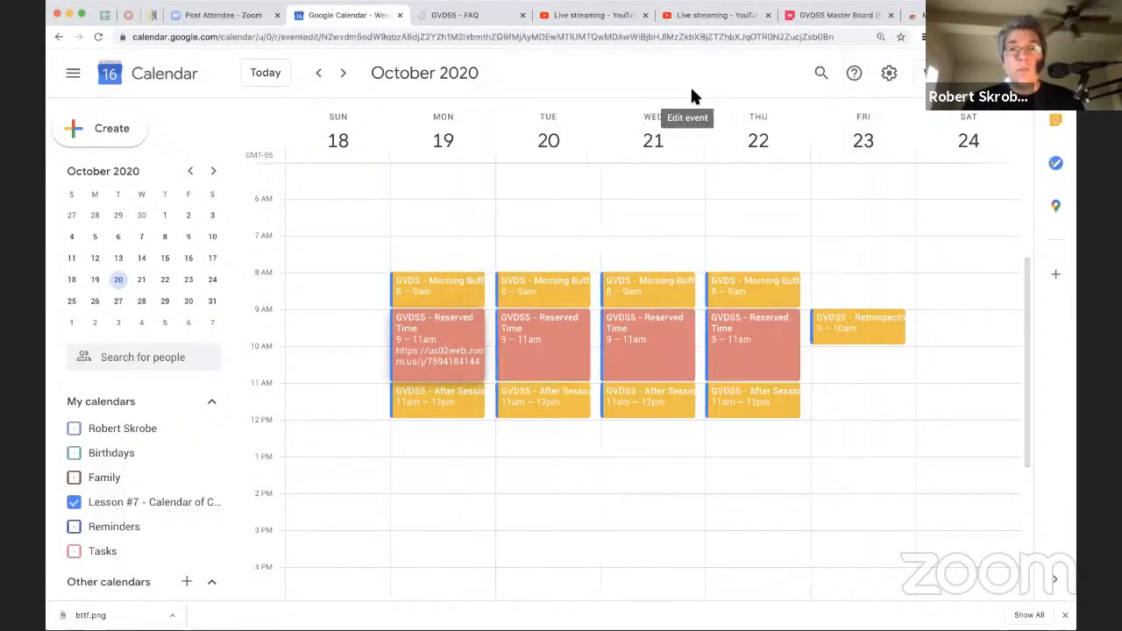
left_click(630, 250)
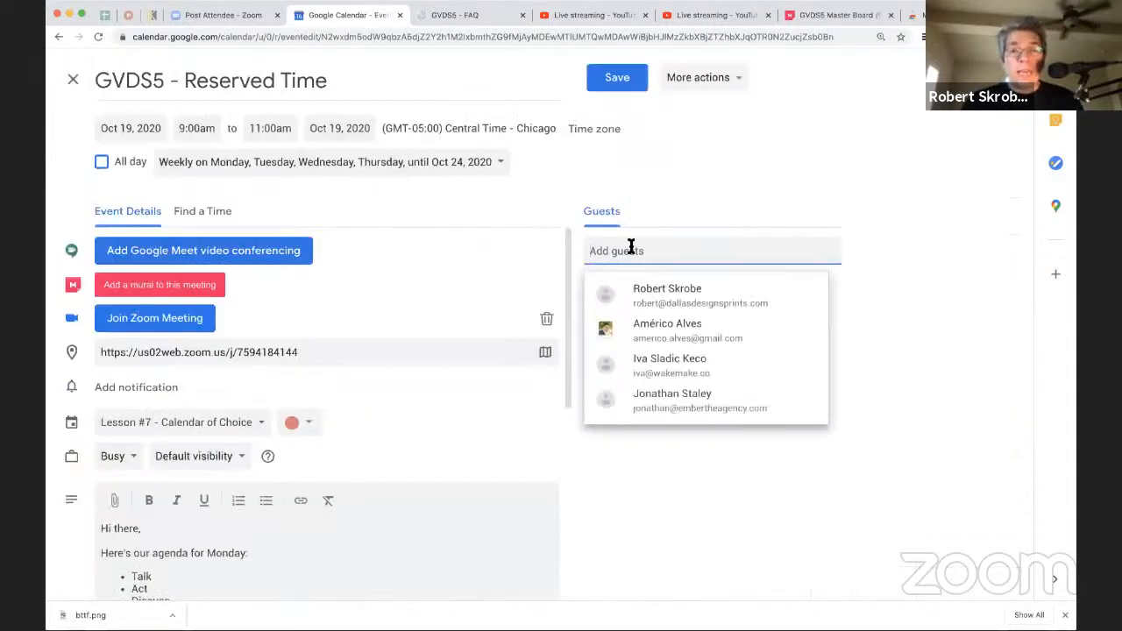
type("spidb")
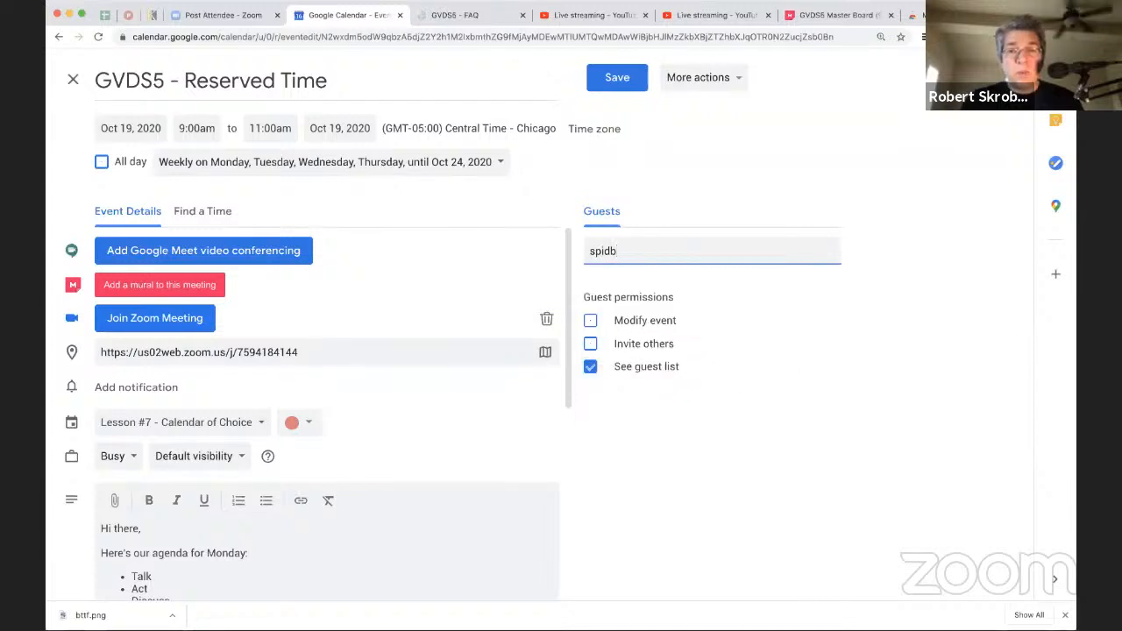
key("BackSpace")
key("Down")
key("Return")
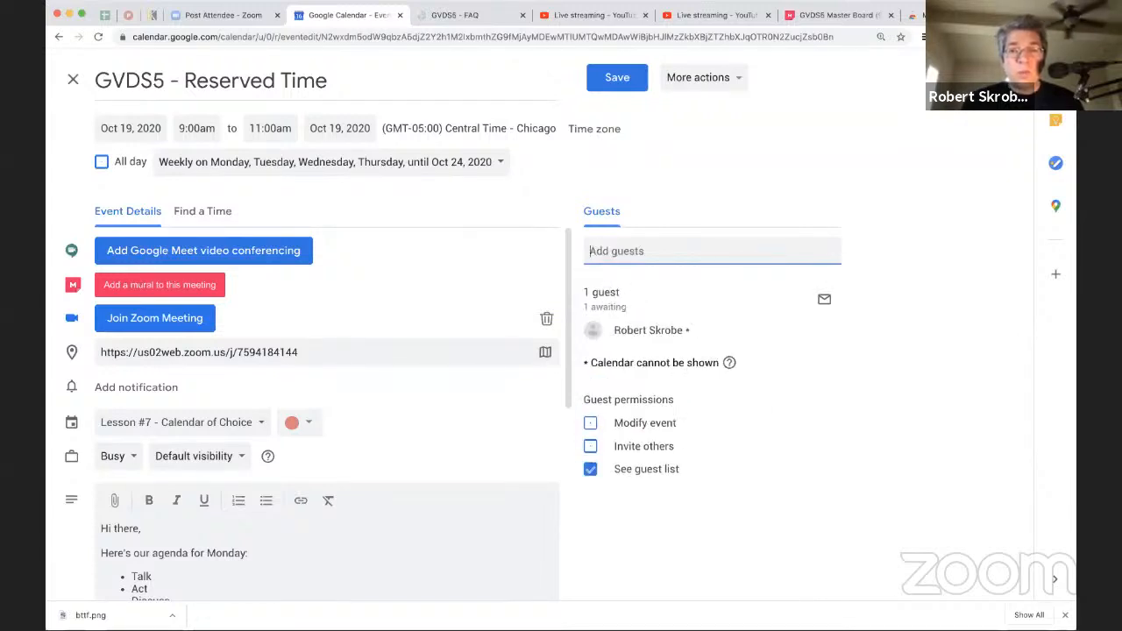
Step: Try marking the guest as optional, and remove the guest before closing the event without saving
mouse_move(668, 330)
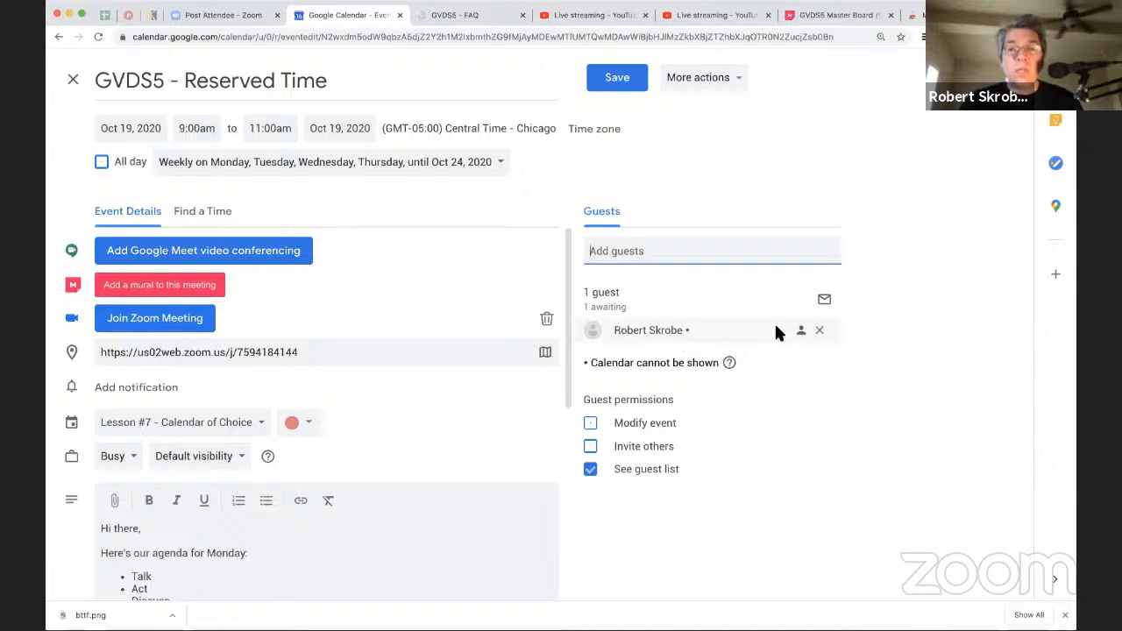
left_click(803, 333)
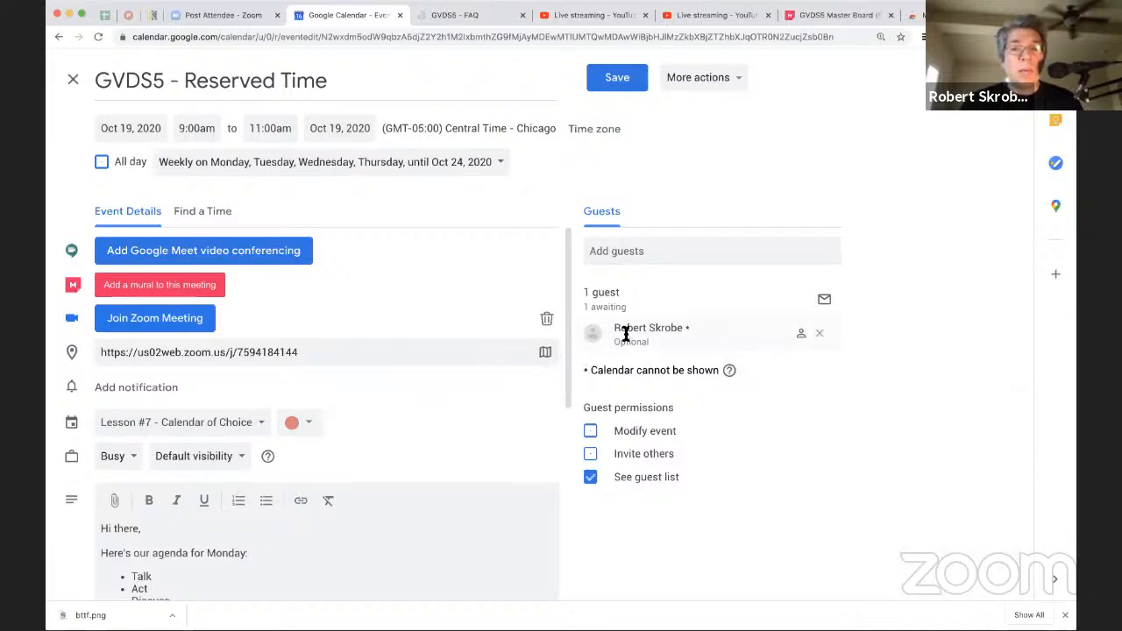
left_click(820, 338)
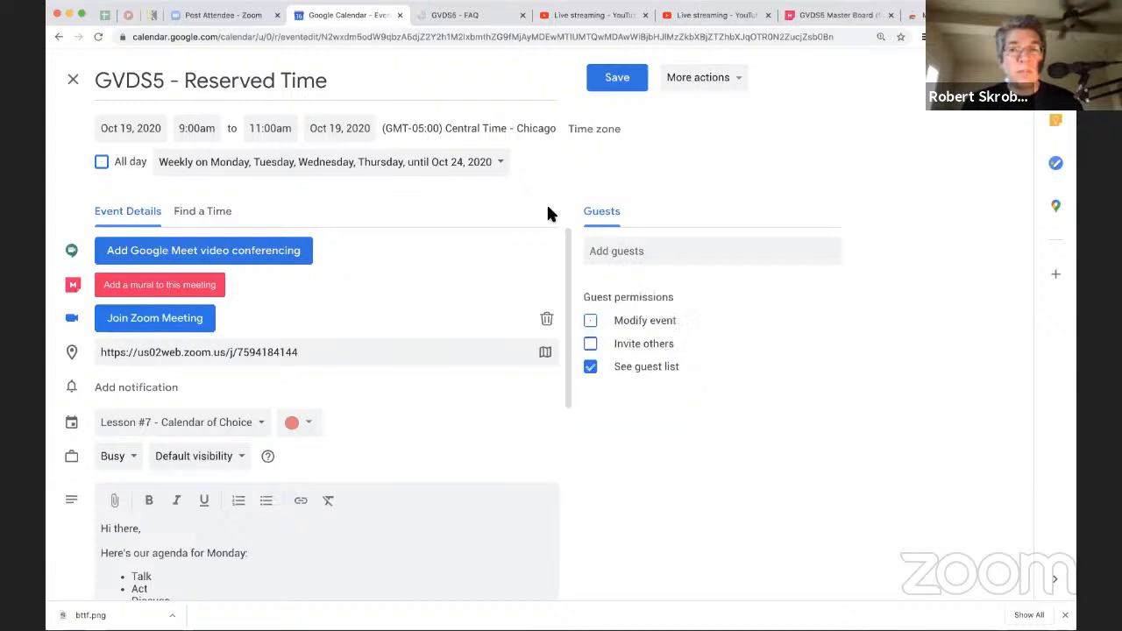
left_click(73, 79)
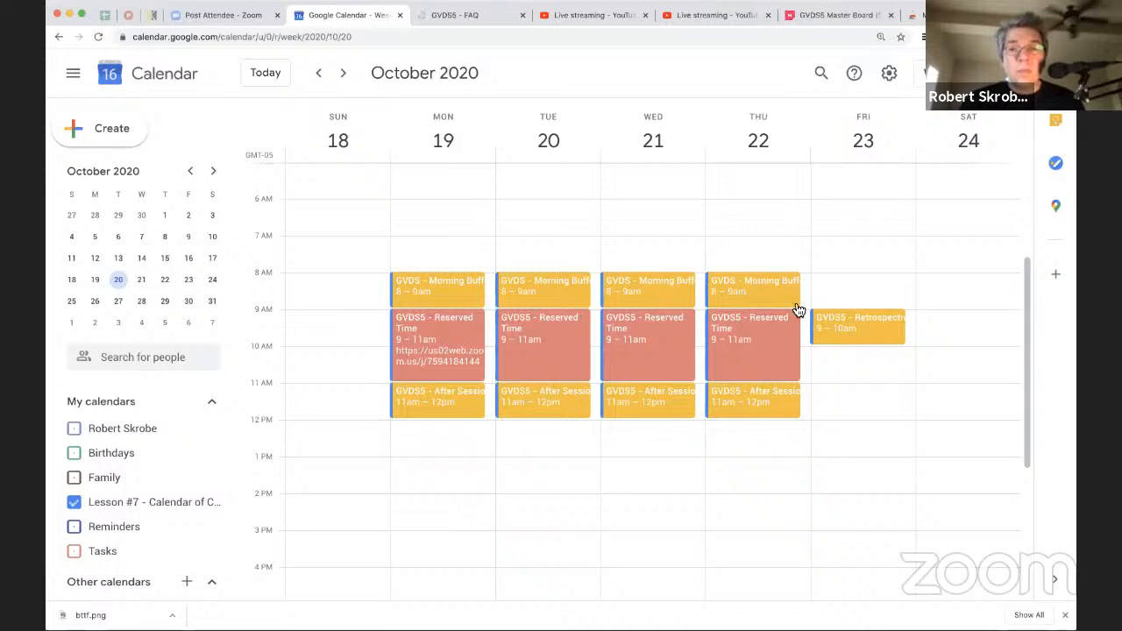
left_click(833, 284)
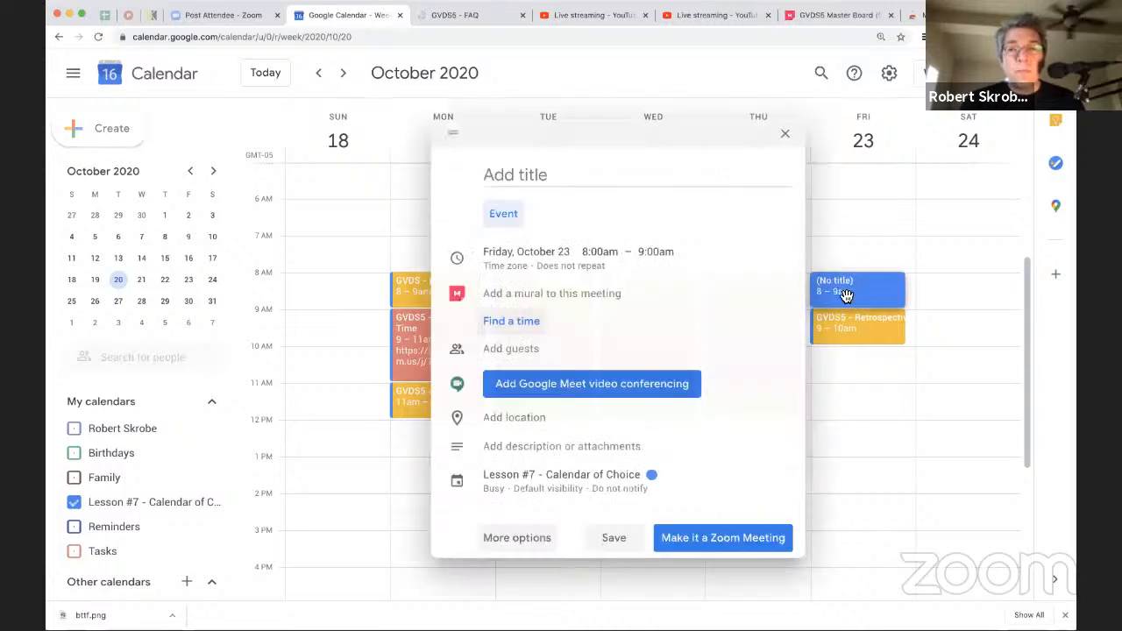
left_click(784, 136)
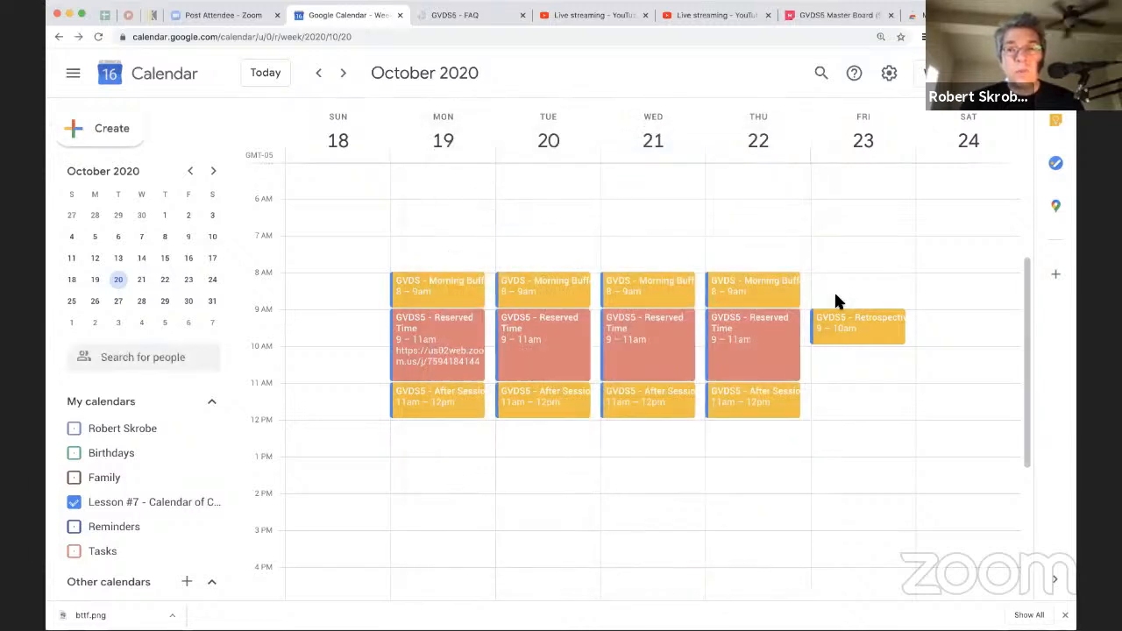
Step: Create a new event on Monday, October 19 running from 8:00am to 12:00pm
left_click(400, 244)
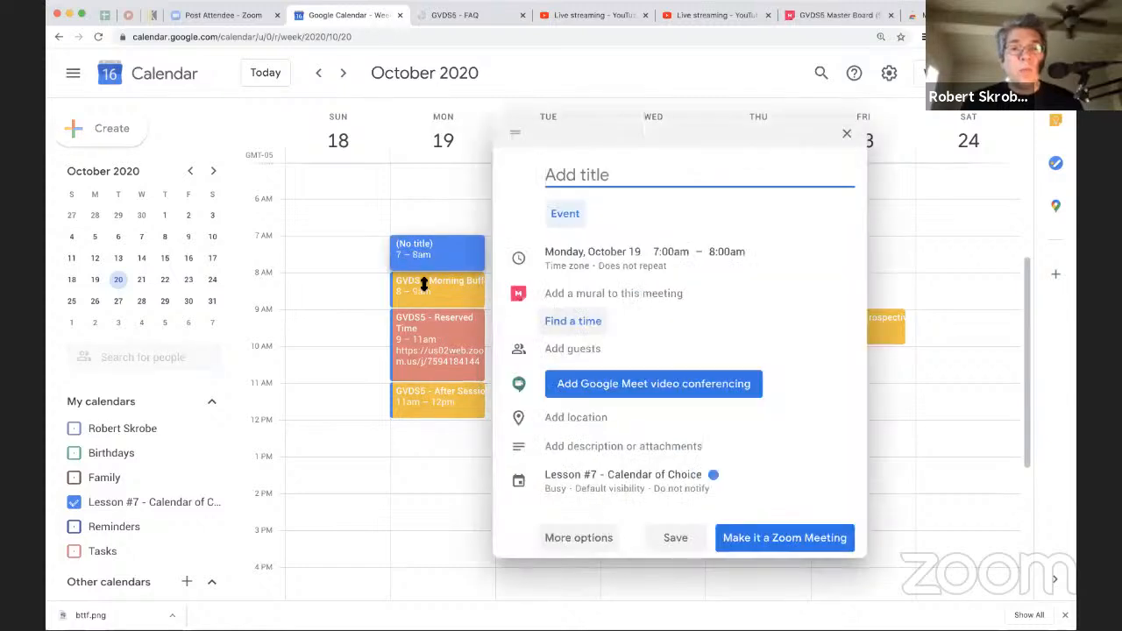
mouse_move(427, 322)
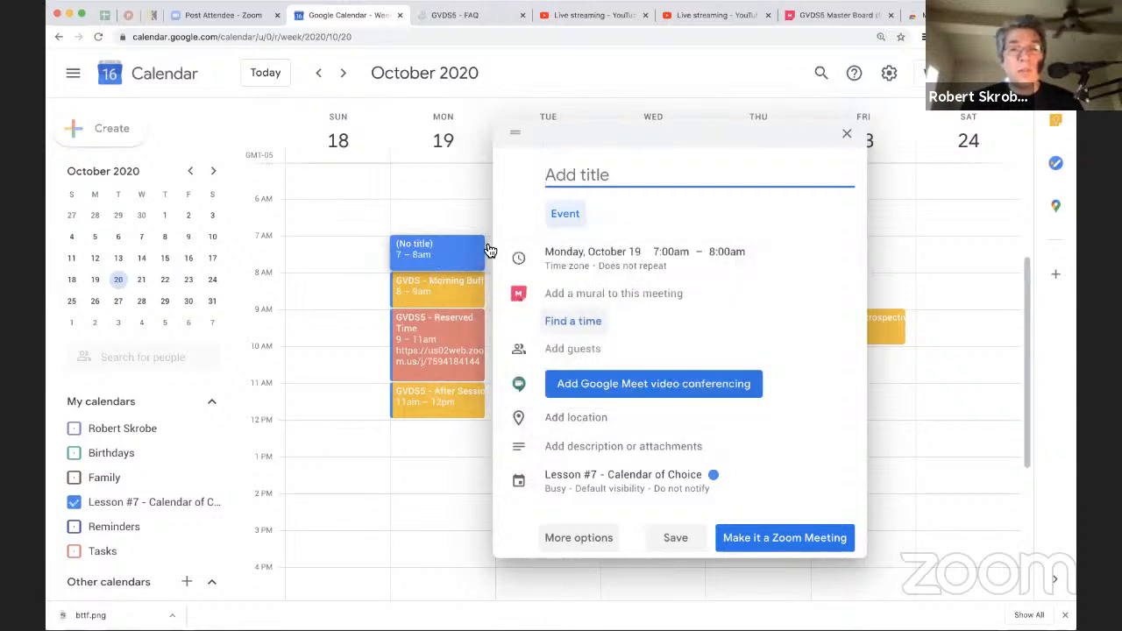
left_click(674, 254)
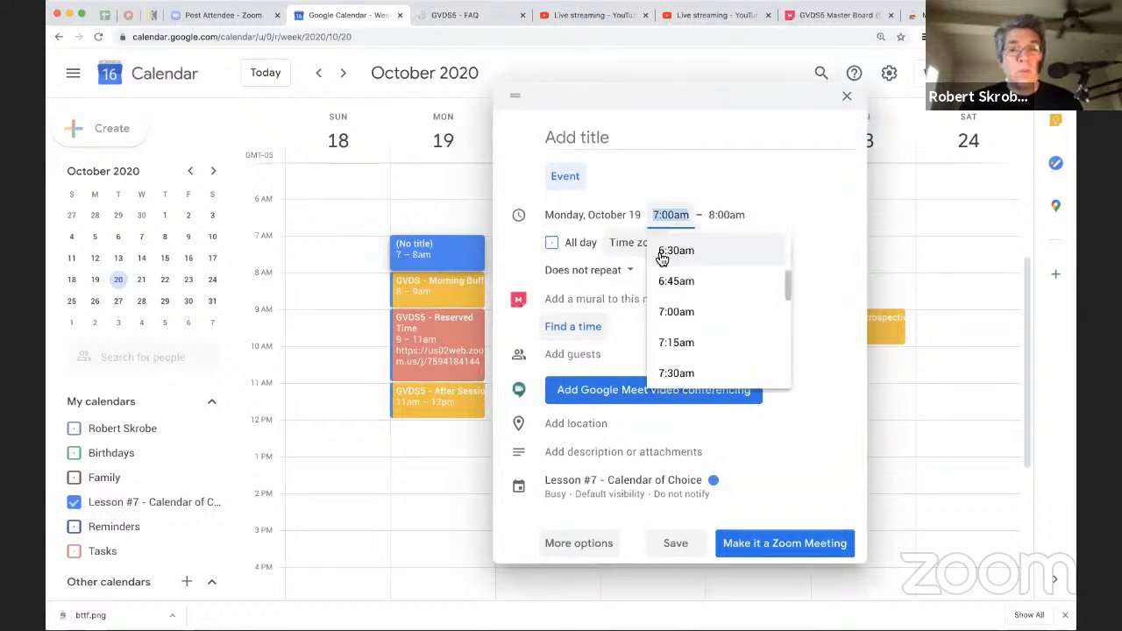
scroll(679, 365, "down", 3)
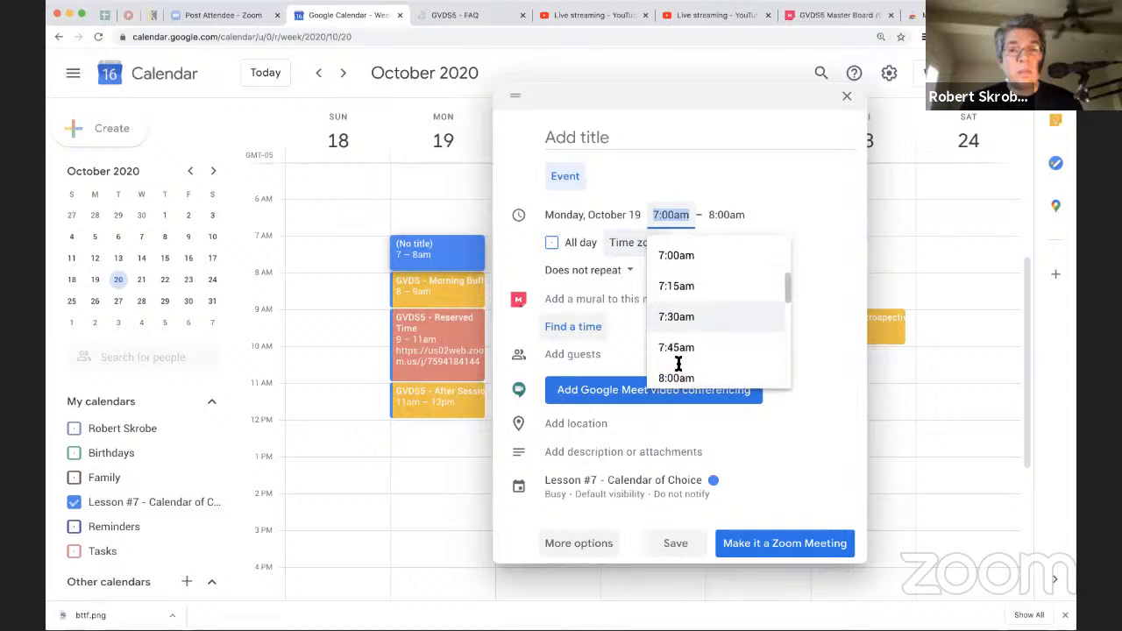
left_click(681, 372)
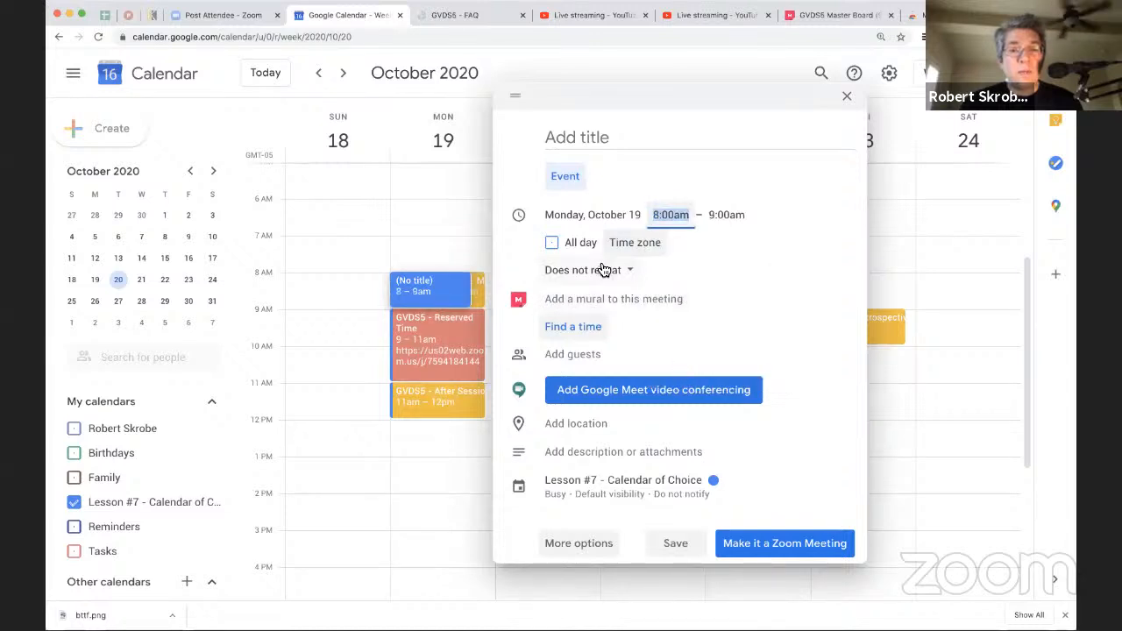
left_click(724, 215)
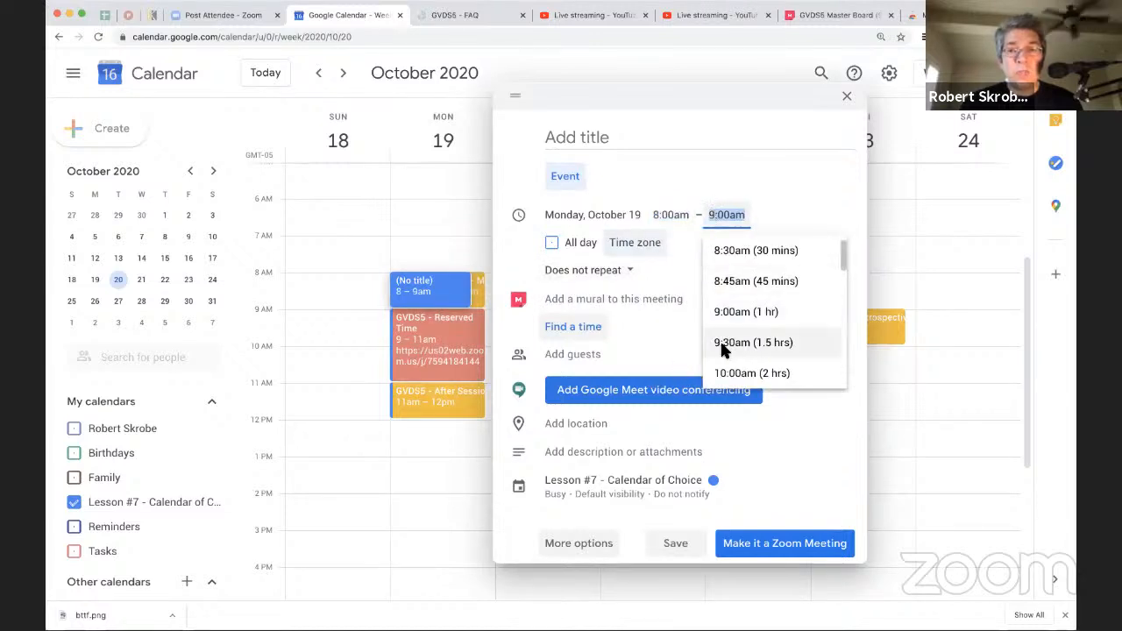
scroll(724, 372, "down", 1)
scroll(726, 368, "down", 1)
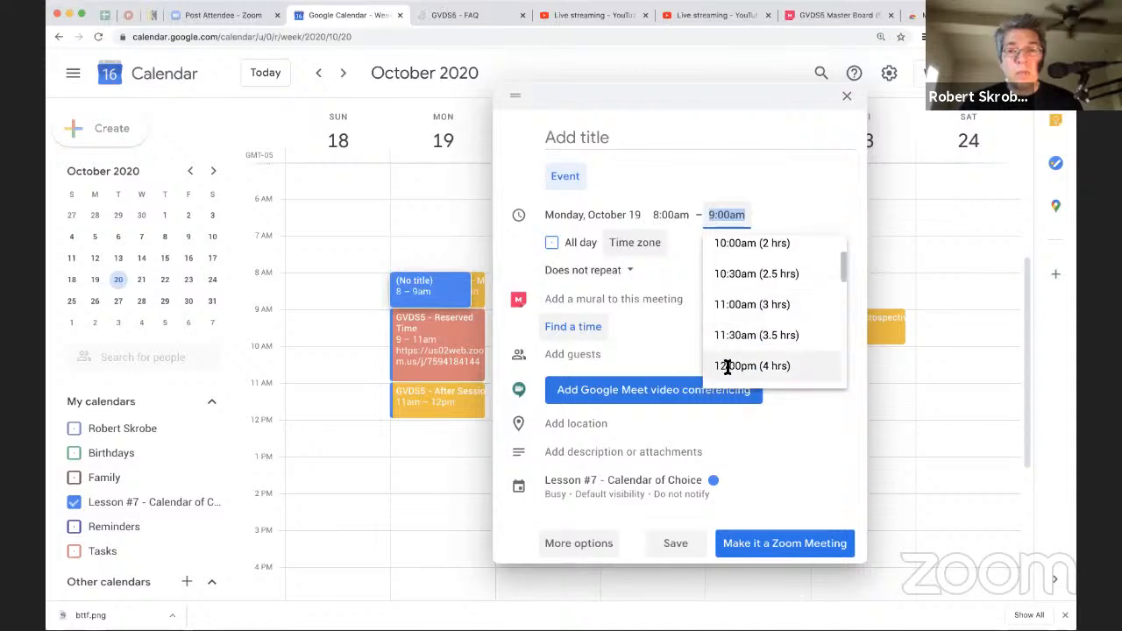
left_click(726, 368)
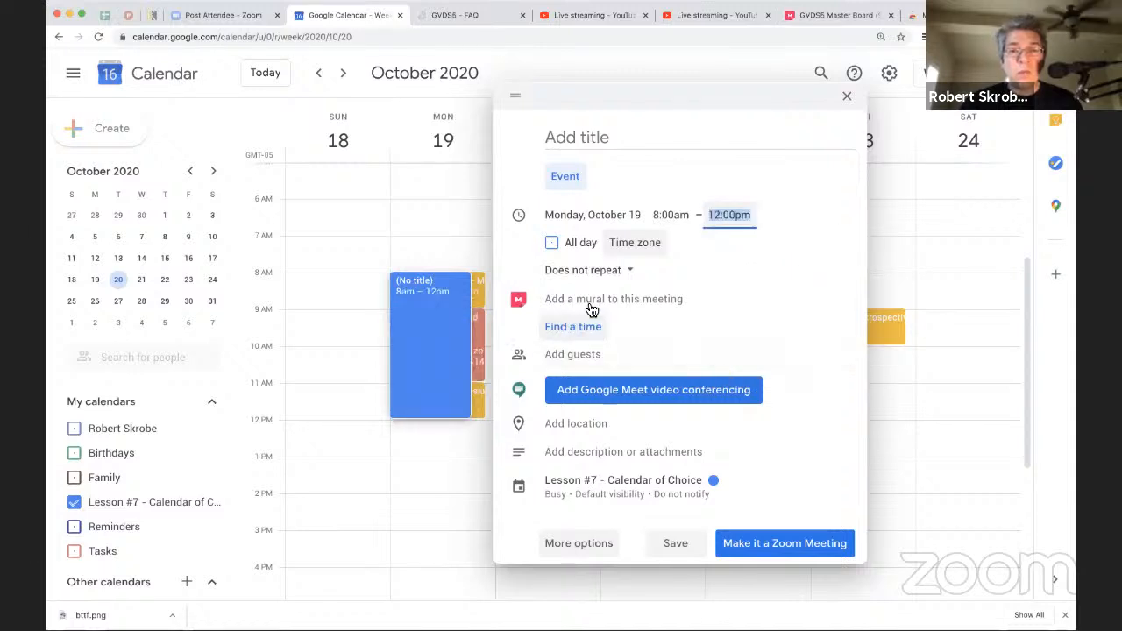
Step: Open the new event's full options and set its availability to Free
left_click(593, 543)
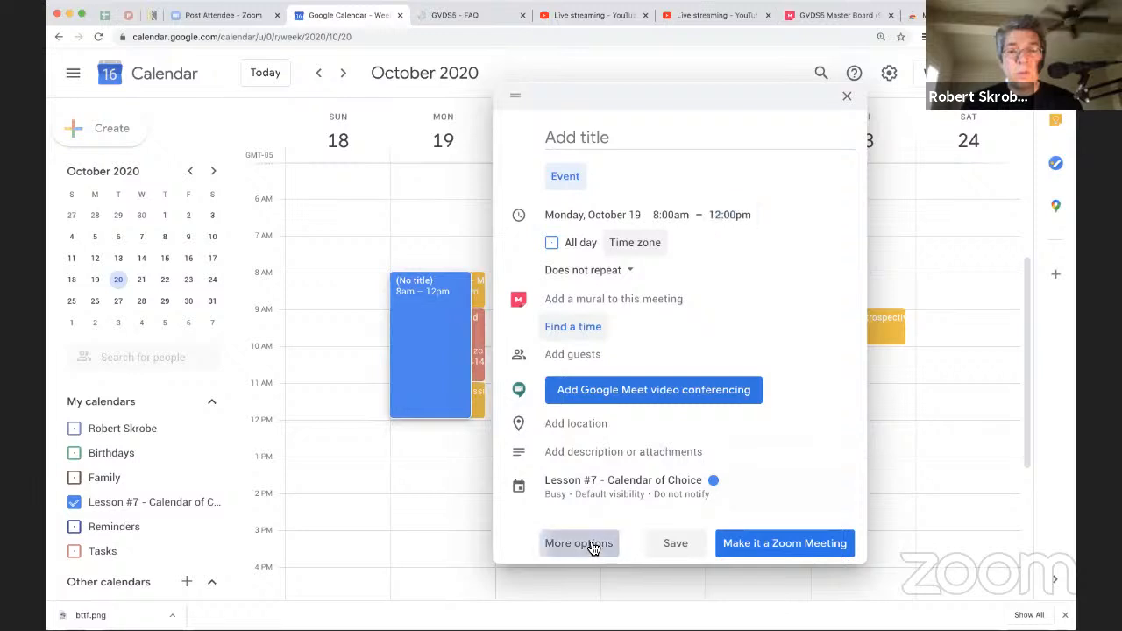
left_click(112, 456)
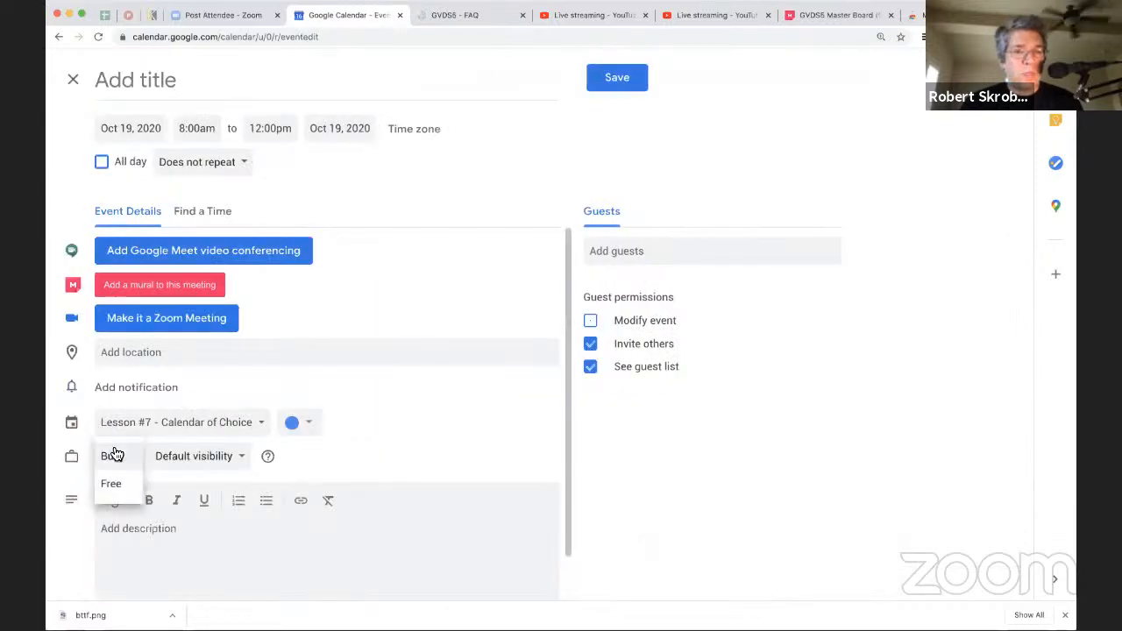
left_click(127, 491)
Step: Title the event with the organizer's first name followed by "at the GVDS", leaving the guest list empty
left_click(220, 81)
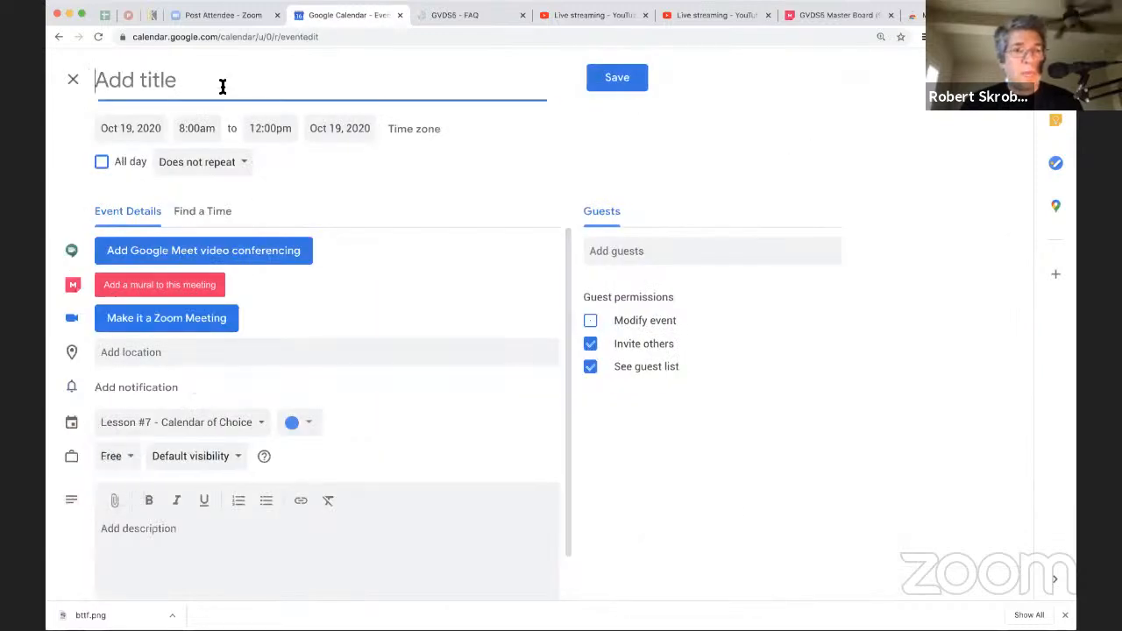
type("Robert at te")
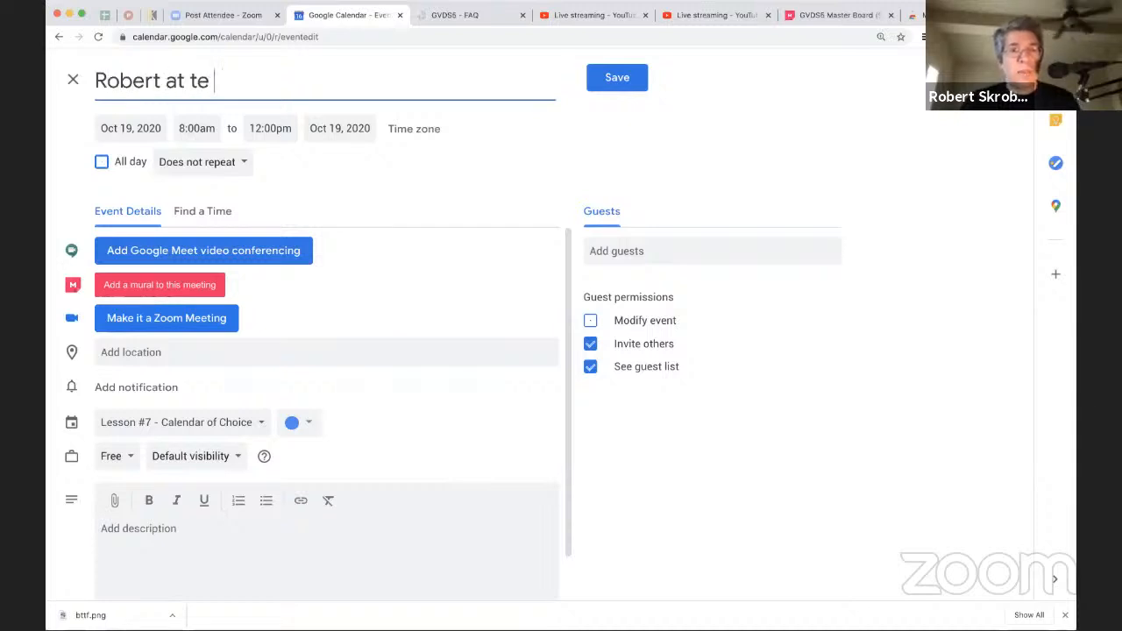
key("BackSpace")
type("eh")
key("BackSpace")
key("BackSpace")
type("he GHVDS")
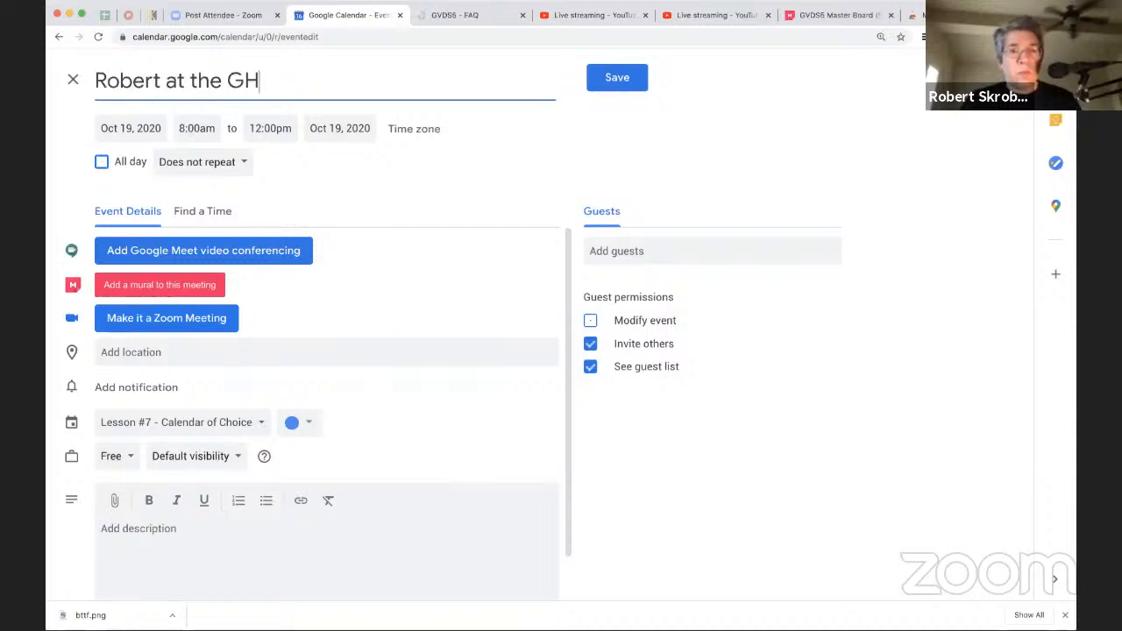
key("BackSpace")
key("BackSpace")
key("BackSpace")
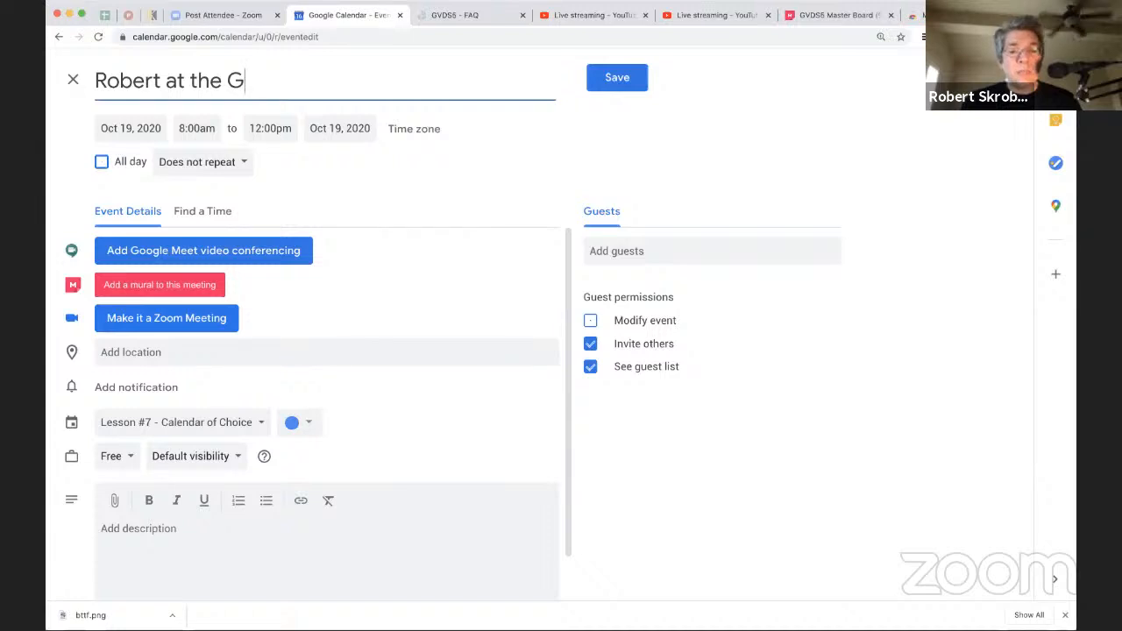
type("VDS")
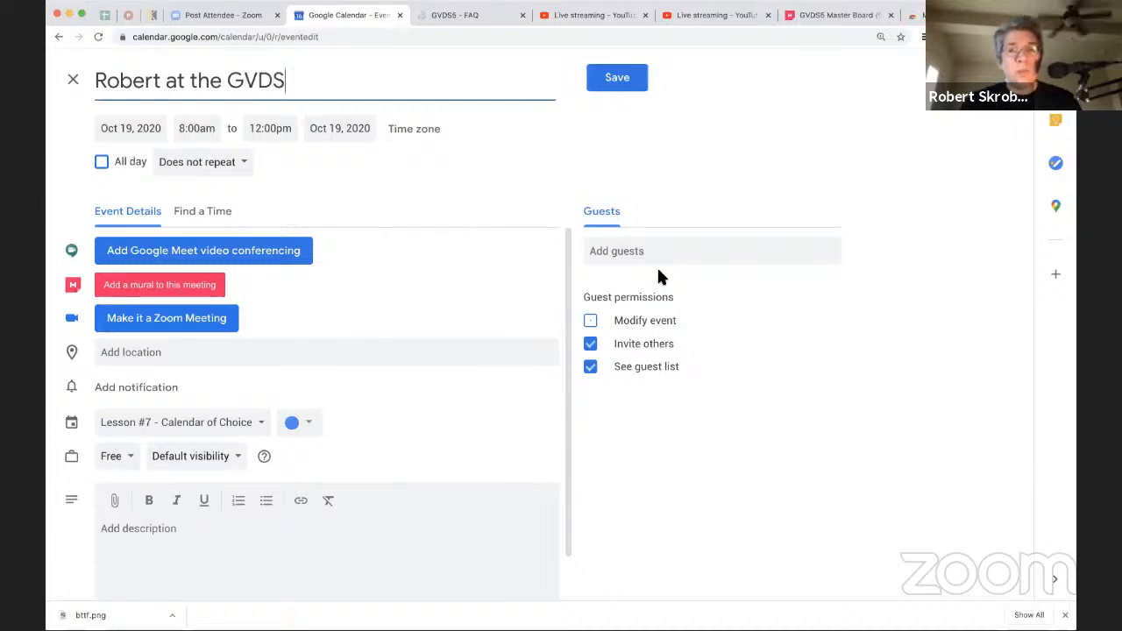
left_click(649, 251)
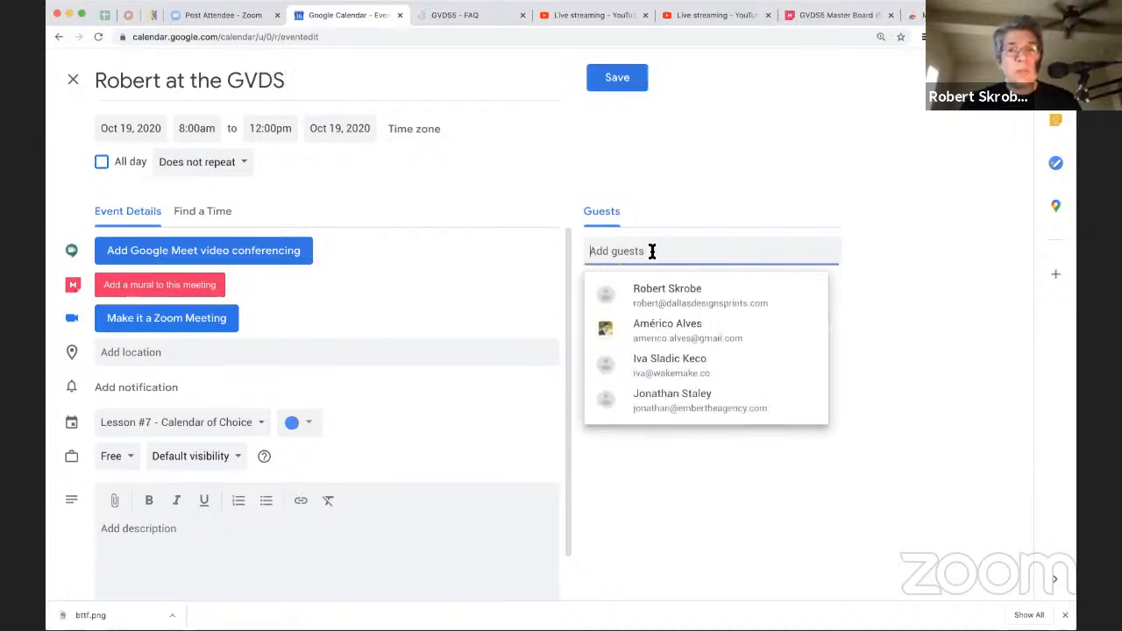
left_click(706, 200)
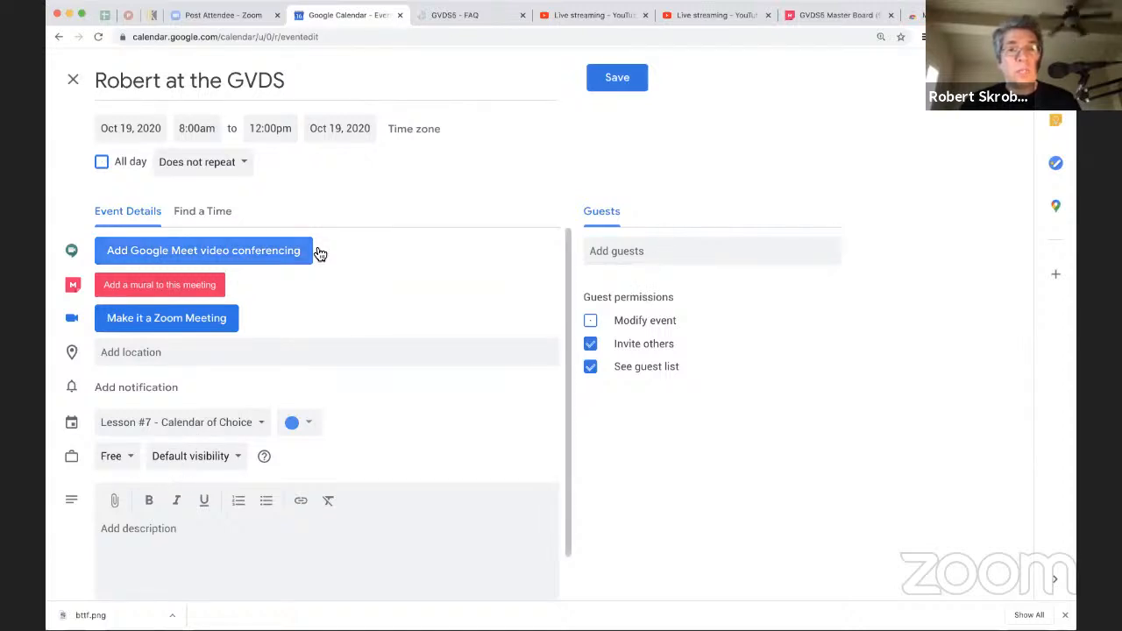
Step: Set a custom recurrence repeating every 1 week on Monday, Tuesday, Wednesday and Thursday
left_click(243, 168)
left_click(232, 328)
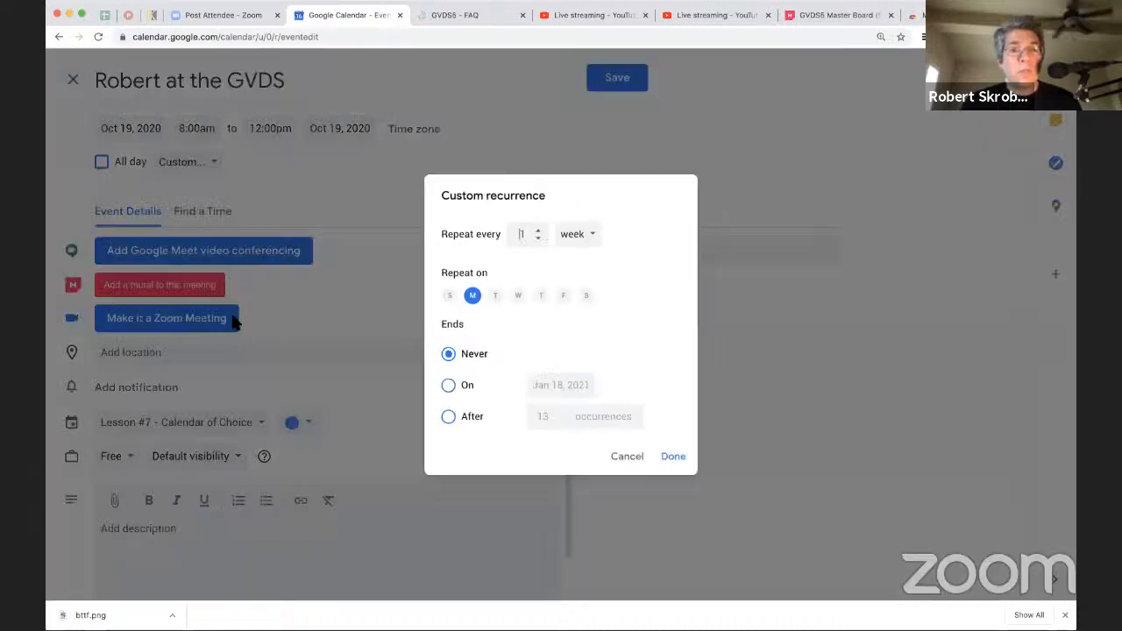
left_click(492, 294)
left_click(516, 294)
left_click(541, 295)
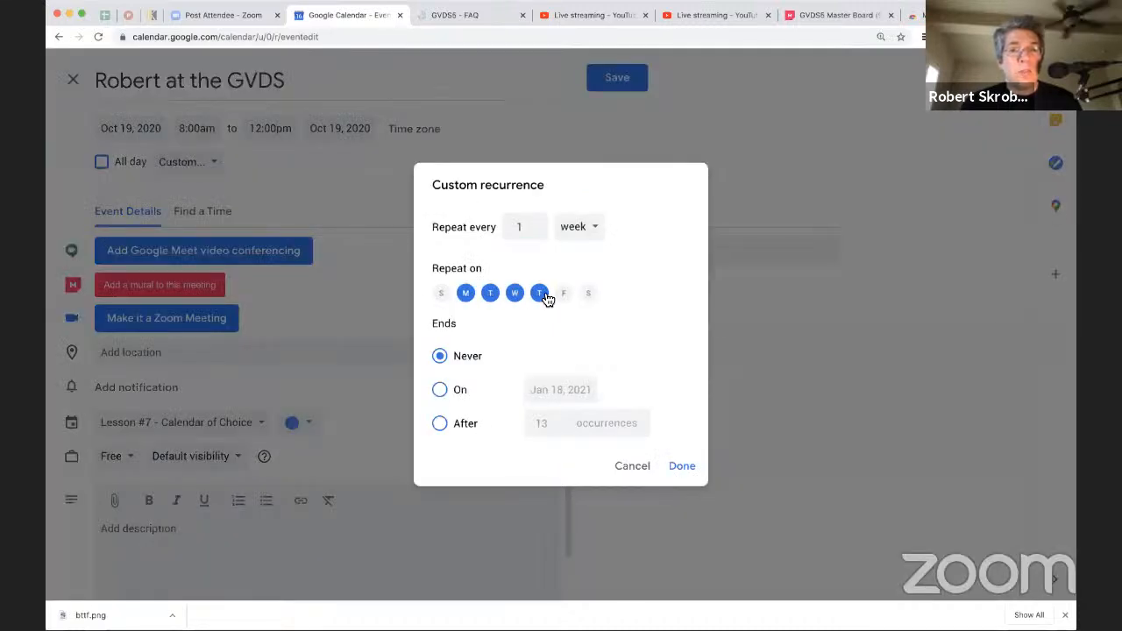
Step: End the recurrence on October 22, 2020 and apply the custom repeat settings
left_click(440, 389)
left_click(548, 391)
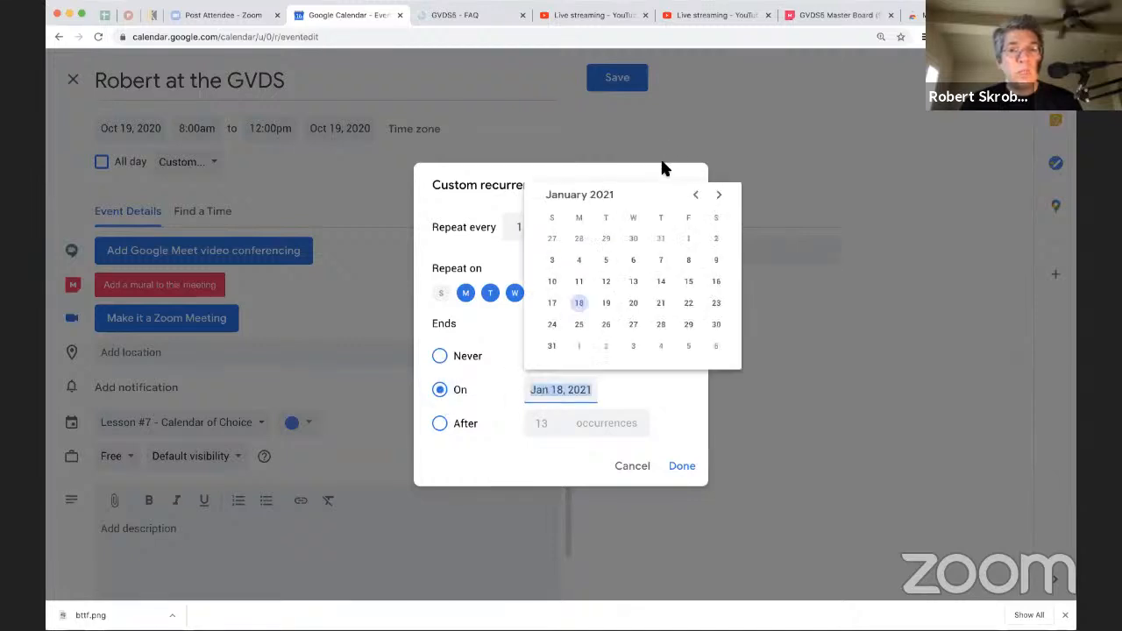
left_click(696, 196)
left_click(698, 197)
left_click(699, 200)
left_click(697, 197)
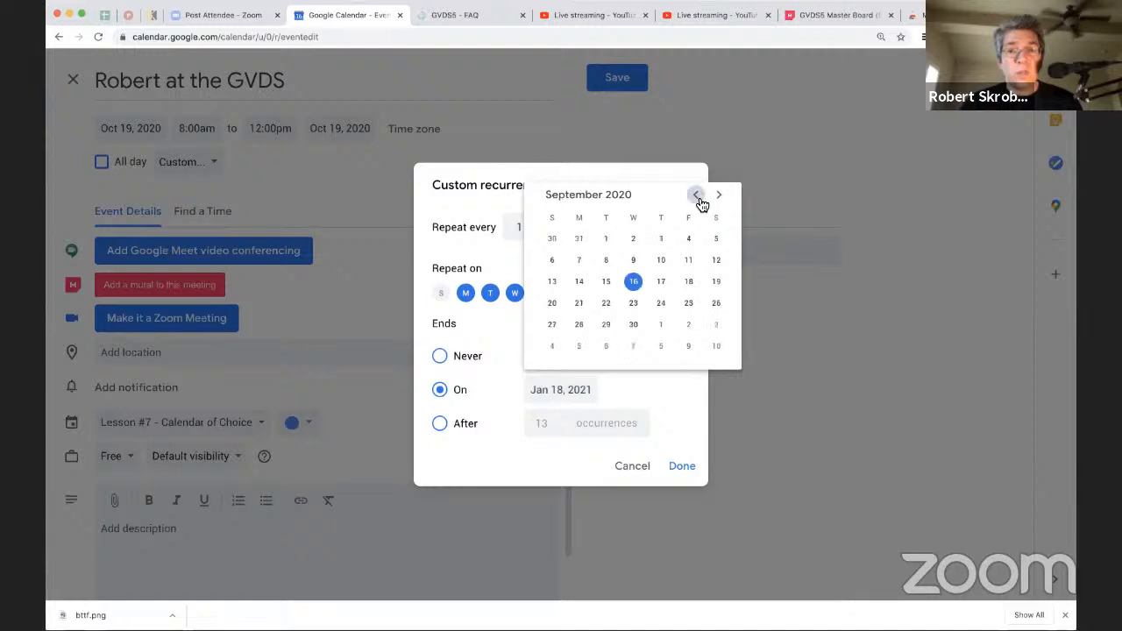
left_click(718, 195)
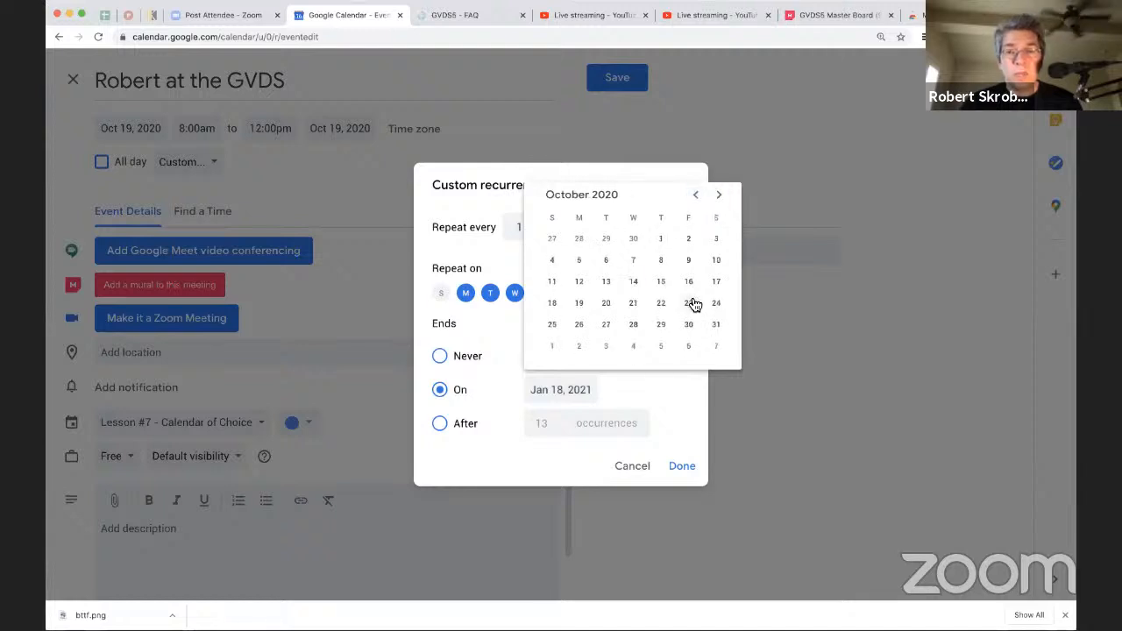
left_click(663, 305)
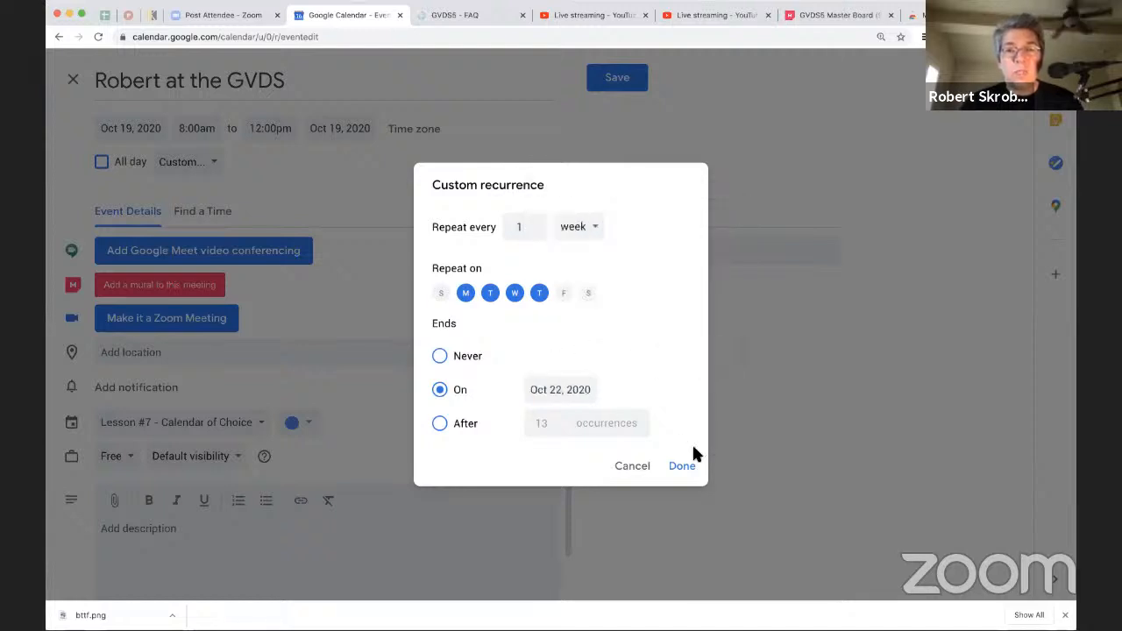
left_click(682, 466)
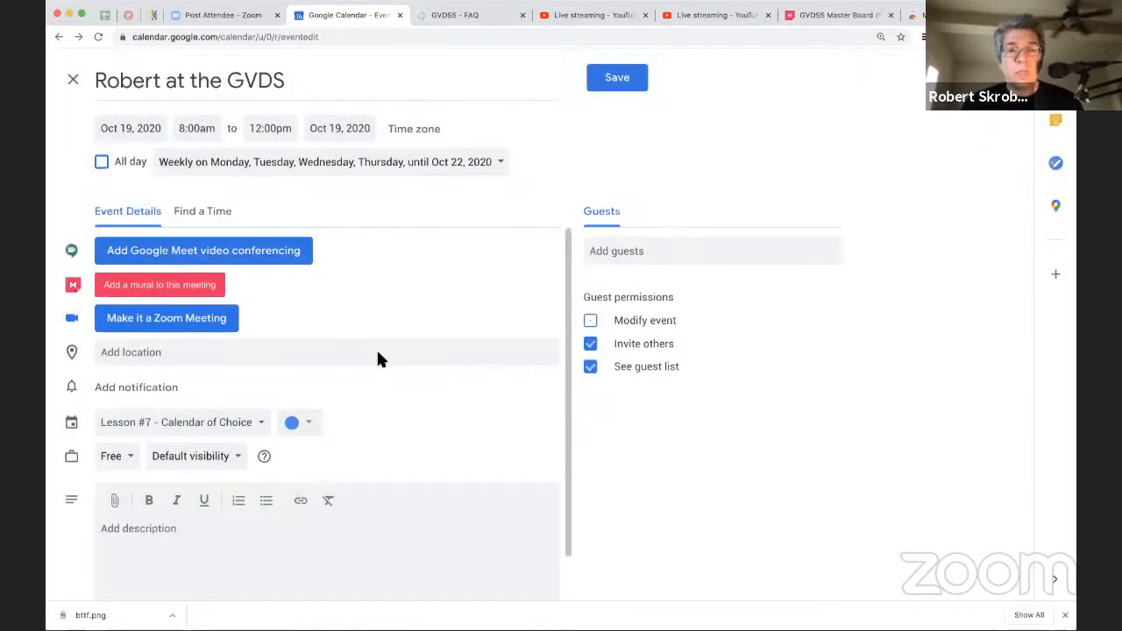
Step: Color the recurring event dark gray and save it, then check the October 19 occurrence's details
left_click(303, 423)
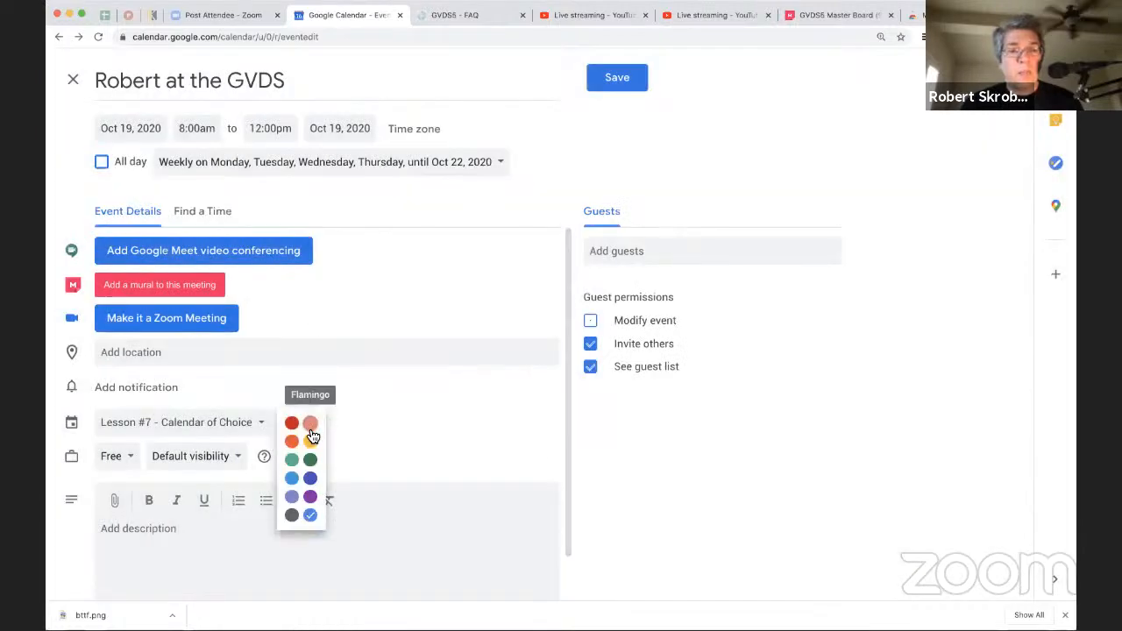
left_click(292, 517)
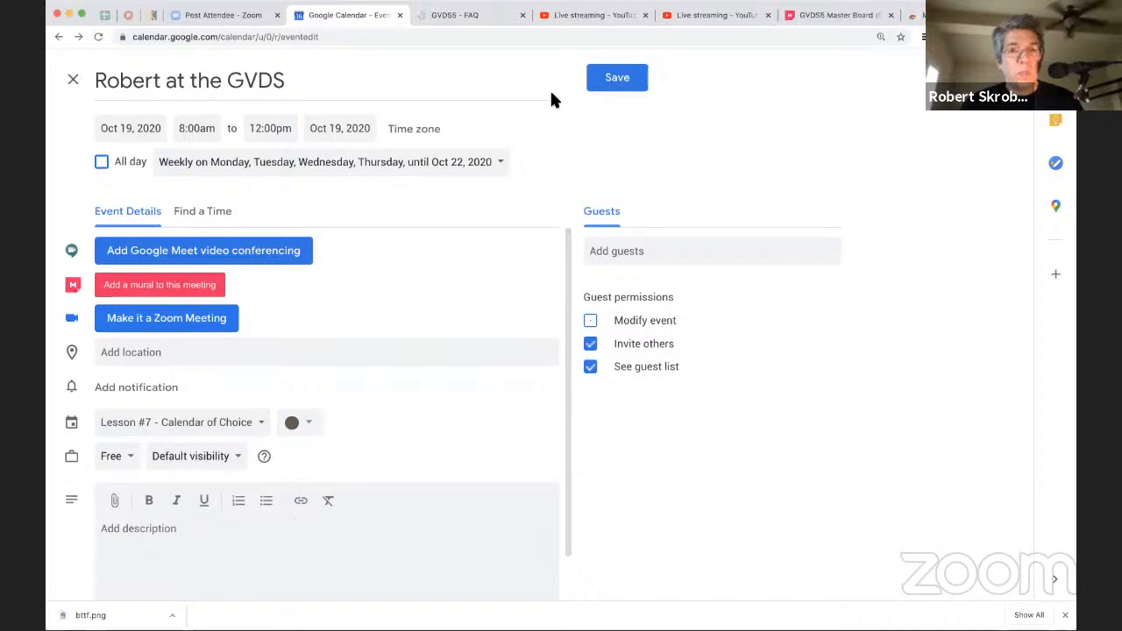
left_click(601, 85)
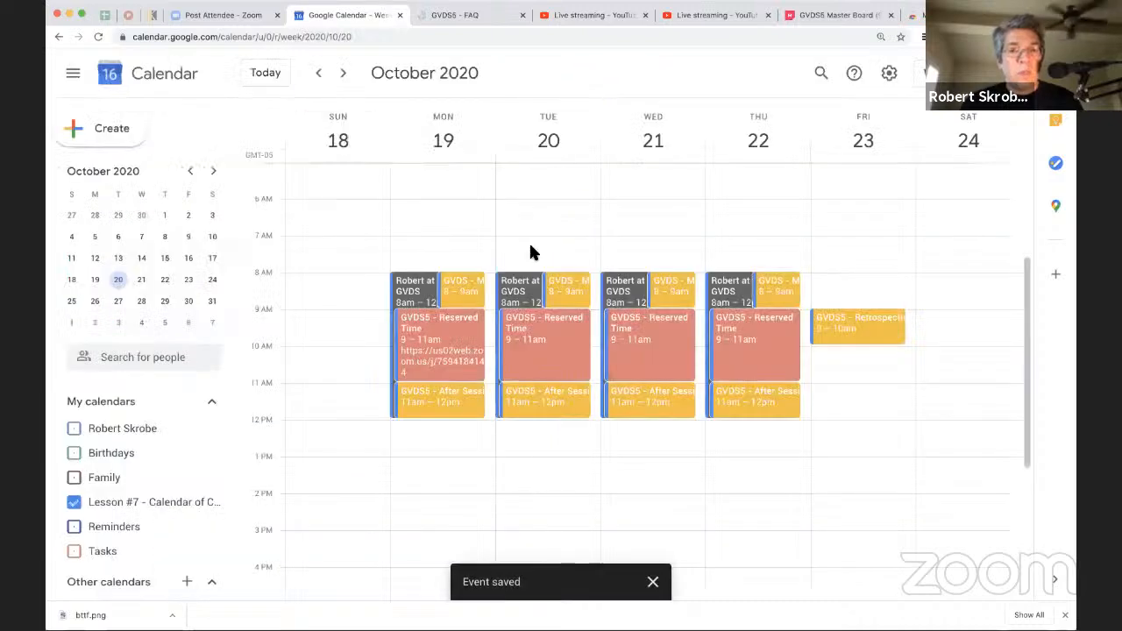
left_click(413, 292)
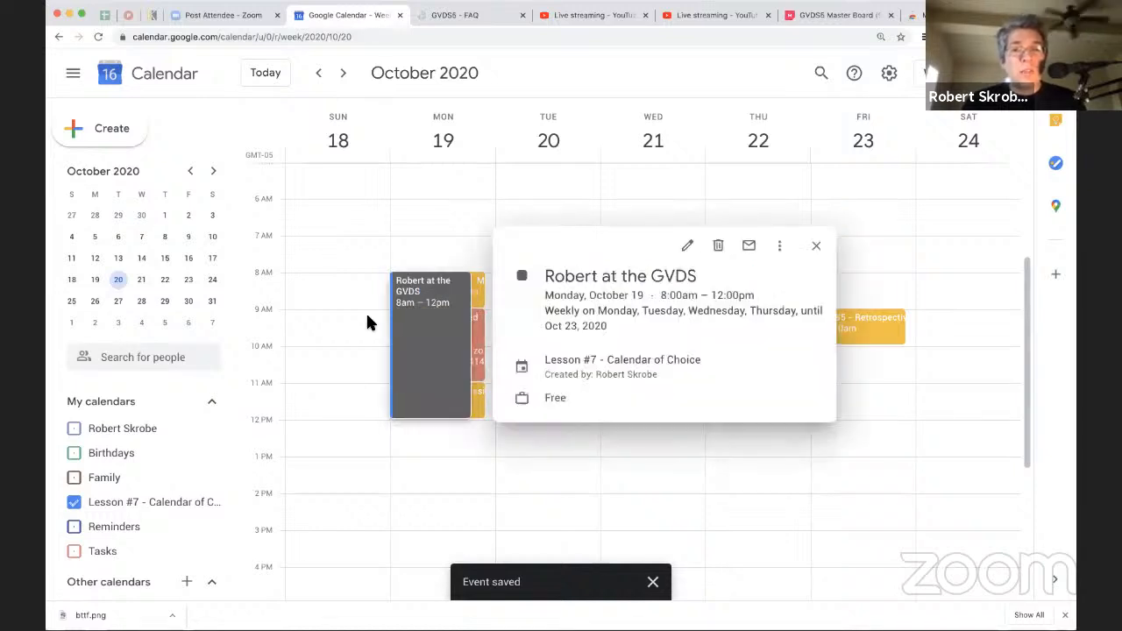
left_click(351, 338)
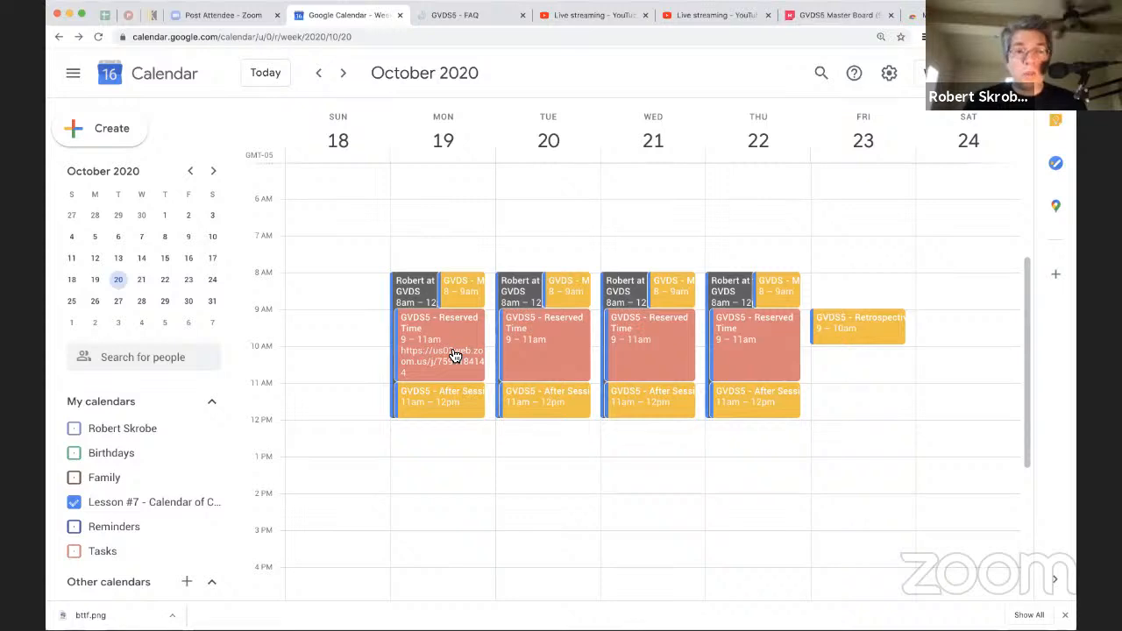
Step: Go to the week of October 11–17 and open the October 12 GVDS - Prep Week event for editing
left_click(117, 257)
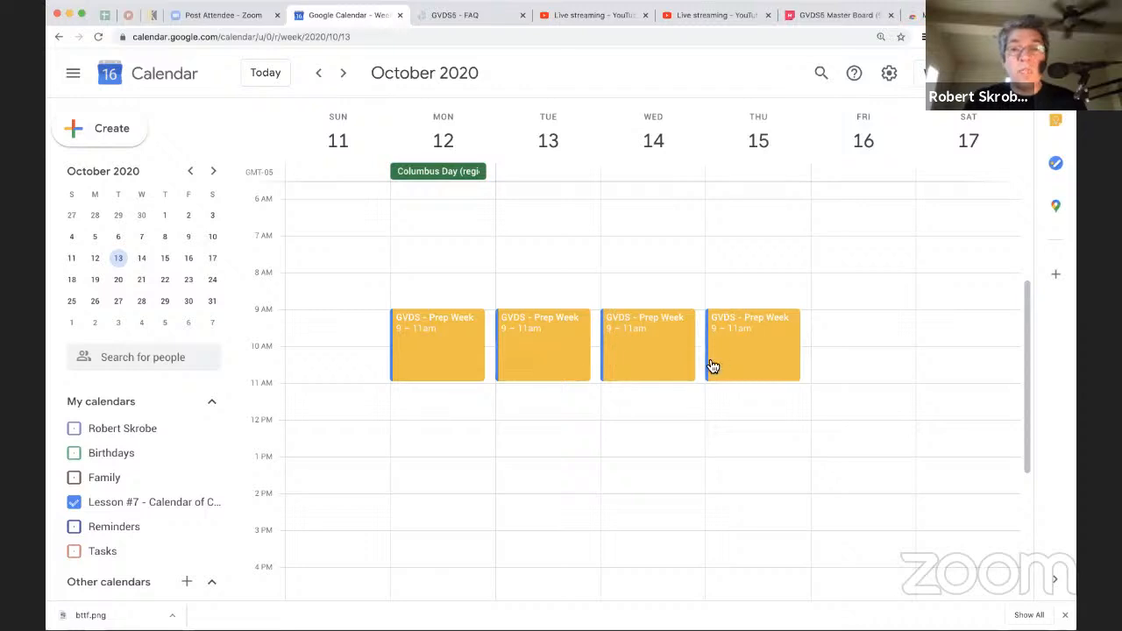
left_click(407, 314)
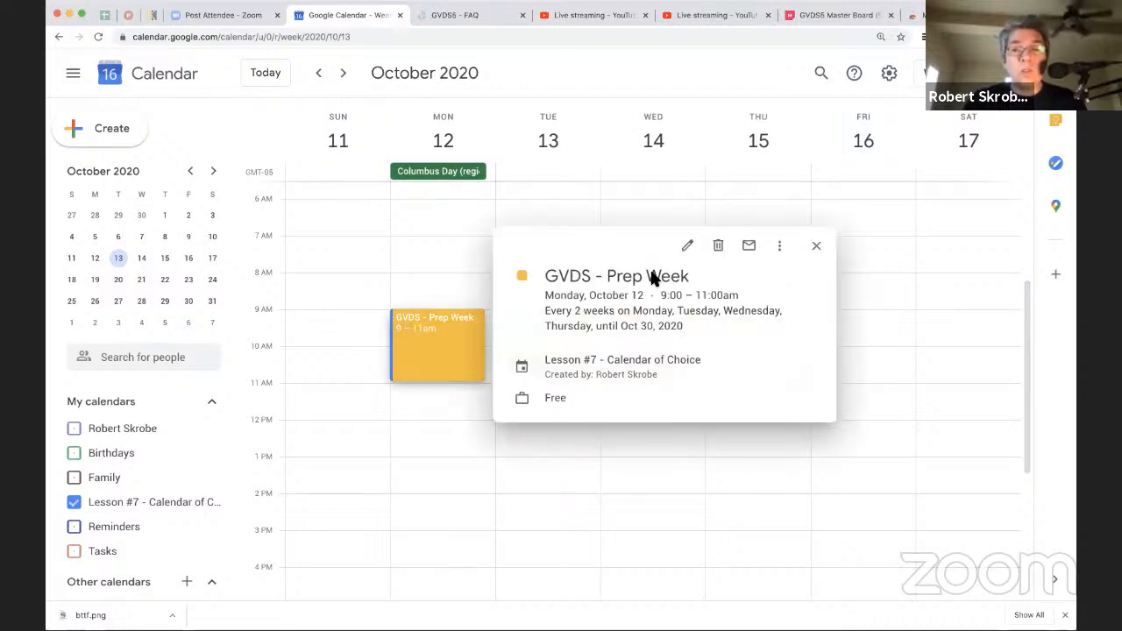
left_click(688, 247)
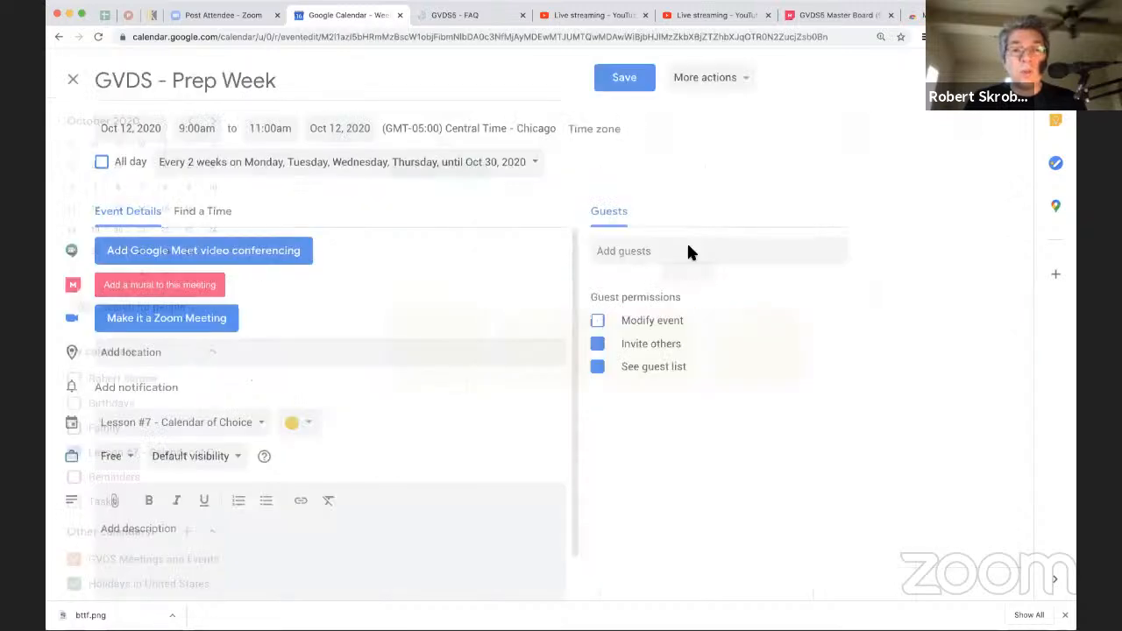
Step: Search the contacts for a guest and add the matching person to the Prep Week event
left_click(686, 248)
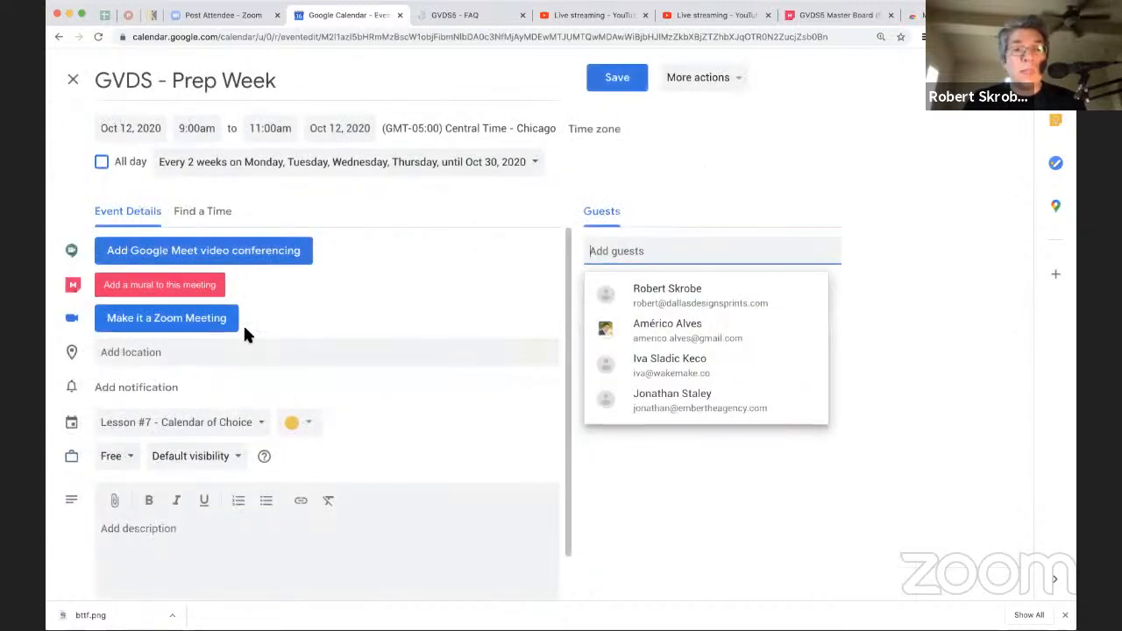
type("spiderb")
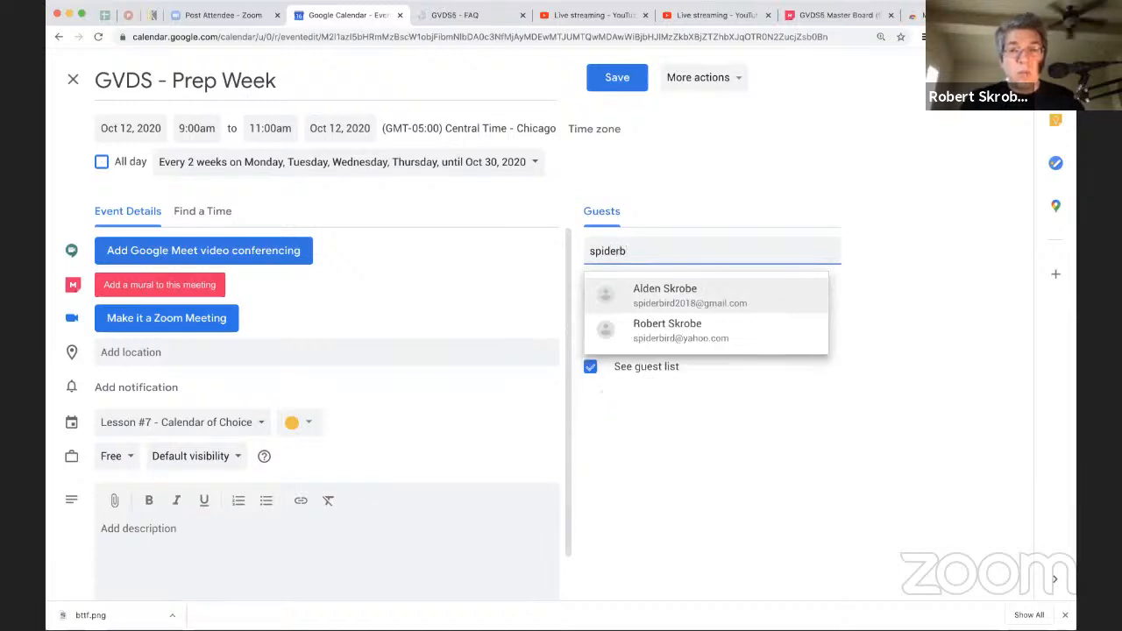
key("Down")
key("Return")
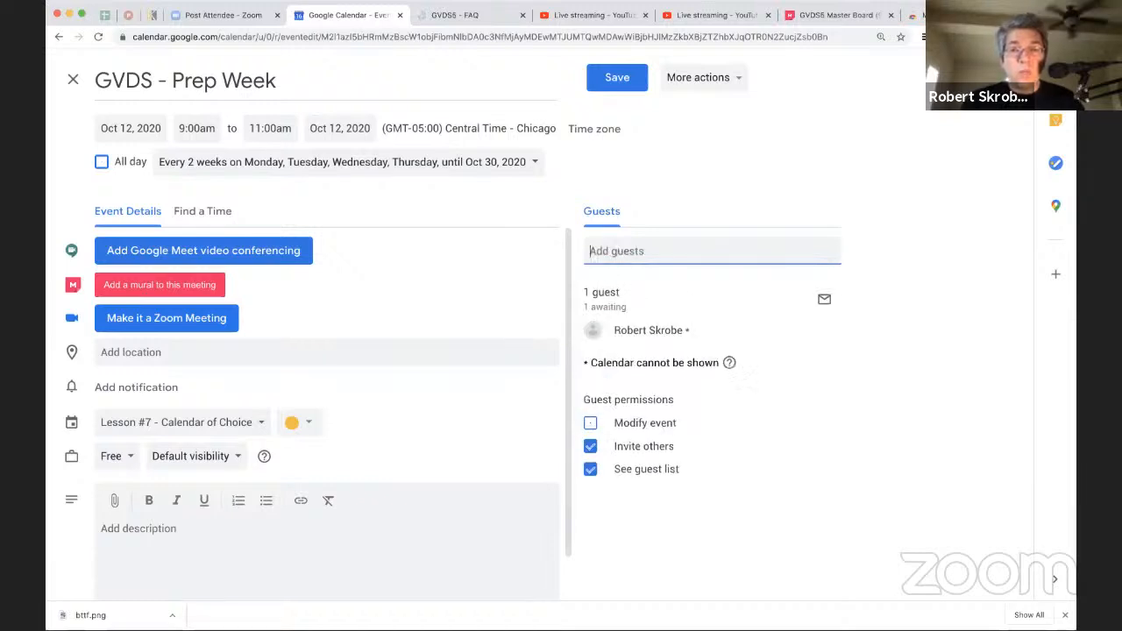
Step: Save the Prep Week event's guest change for this and following events and send the invitation email
key("ctrl+s")
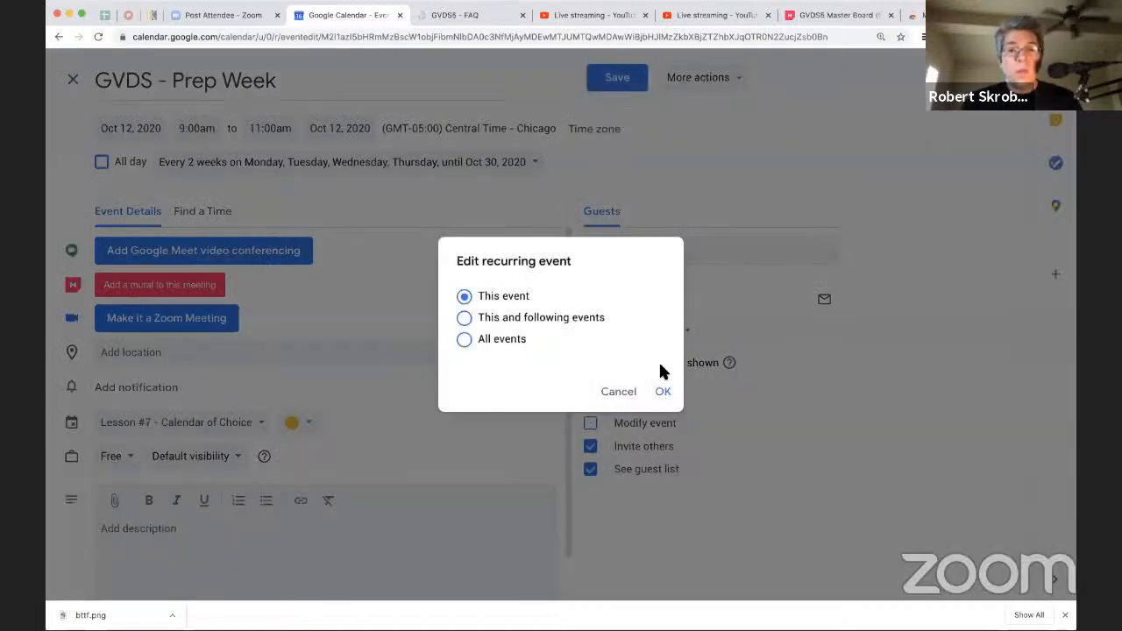
left_click(554, 319)
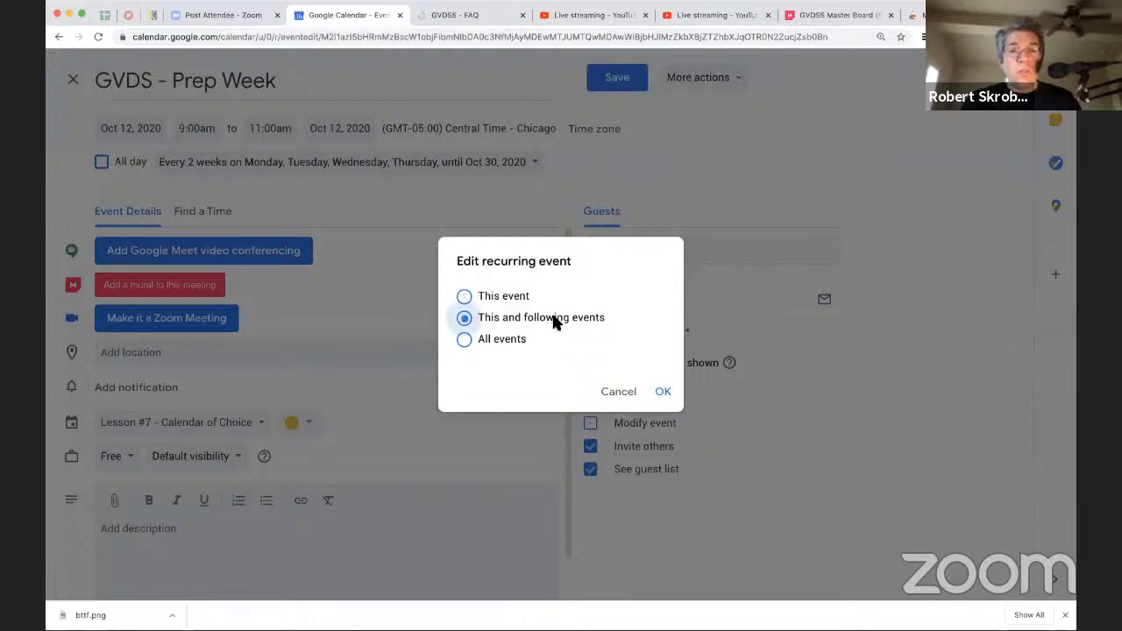
left_click(663, 392)
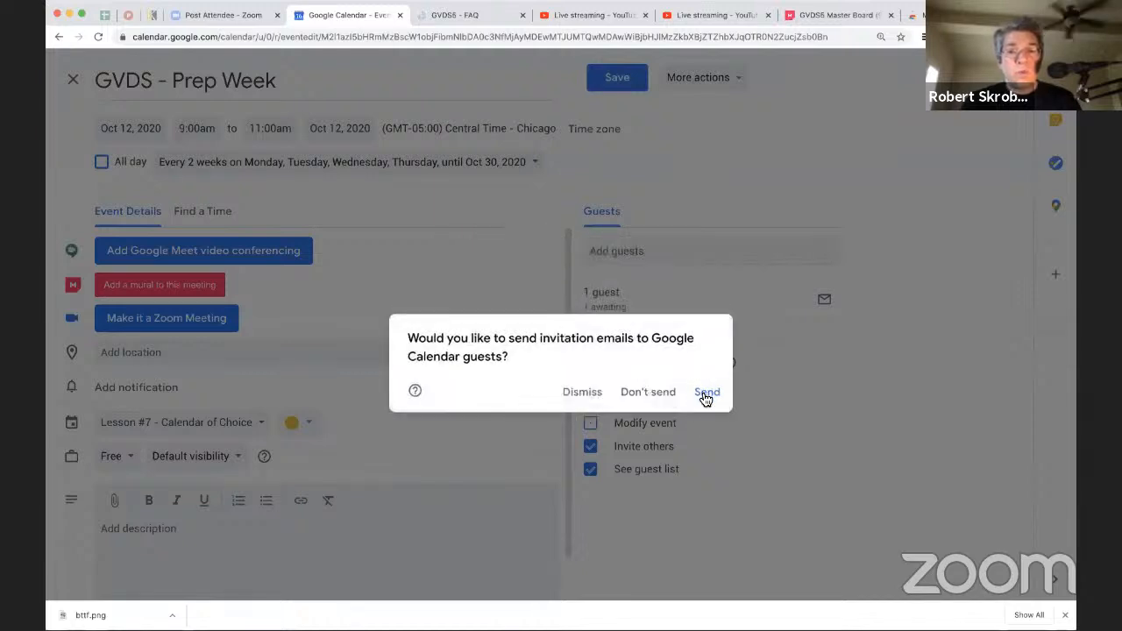
left_click(706, 393)
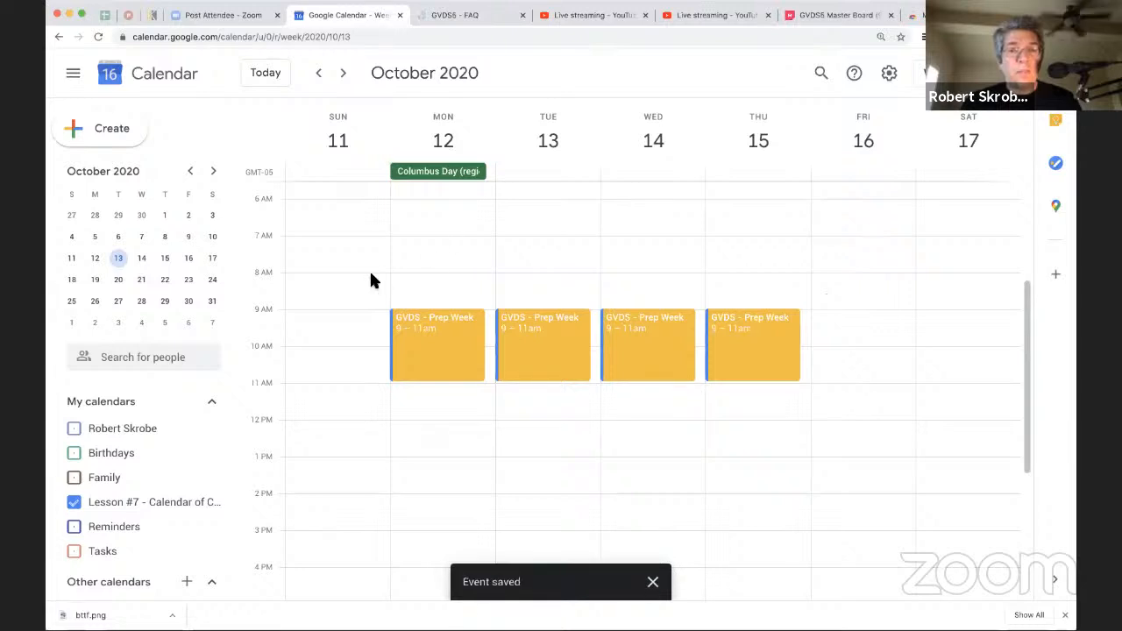
Step: Check the October 26 Prep Week occurrence's details, close them, and show the week of October 18–24
left_click(120, 302)
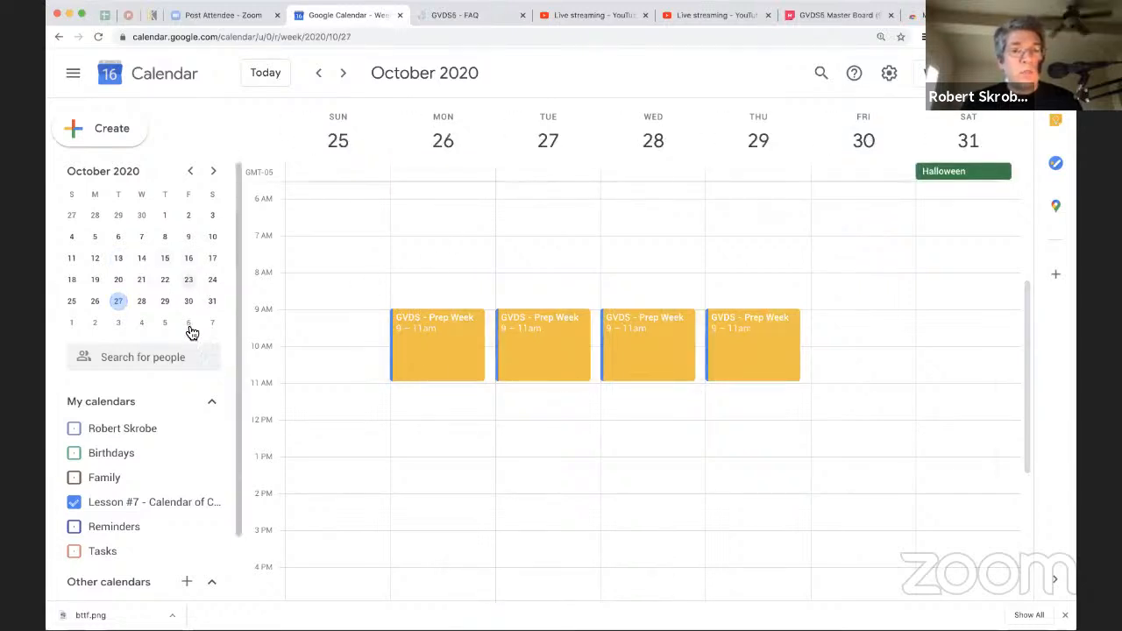
left_click(435, 373)
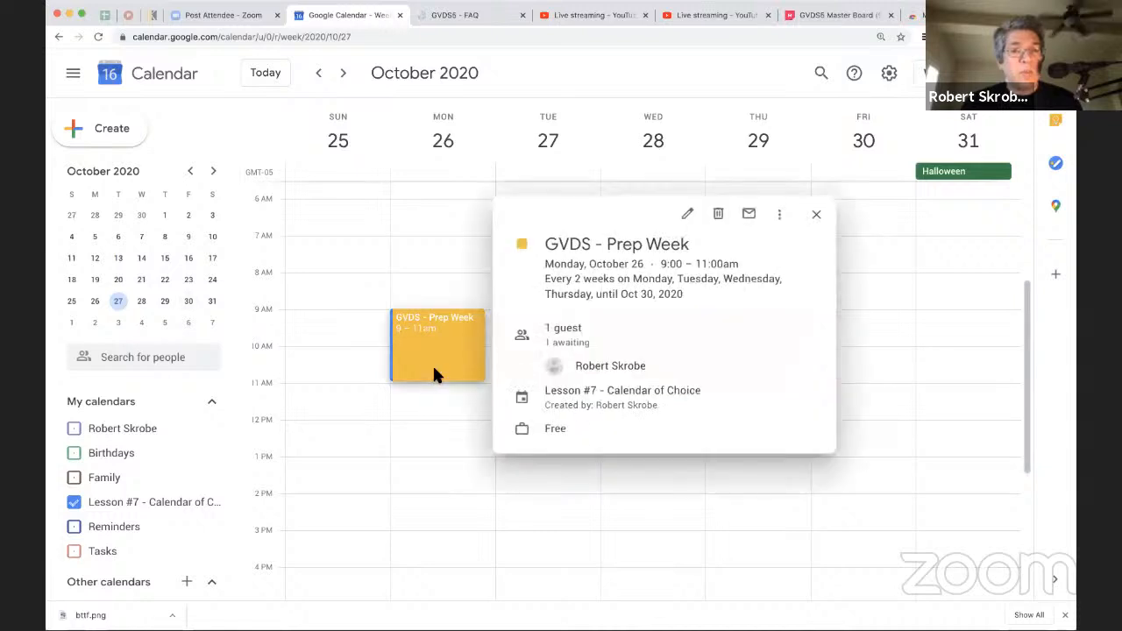
left_click(816, 214)
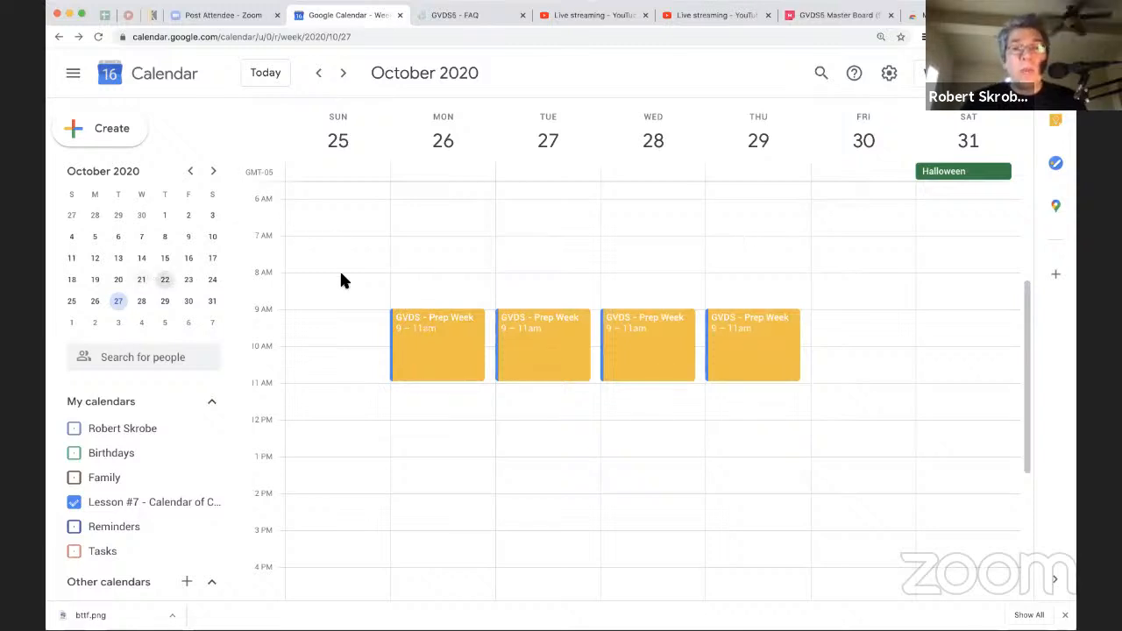
left_click(141, 280)
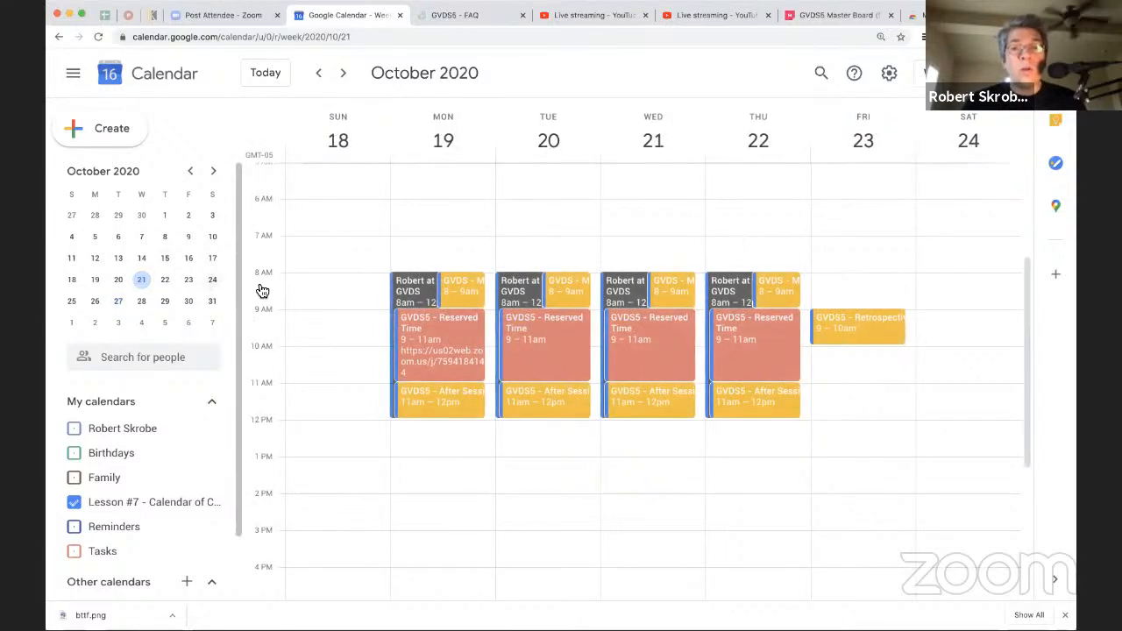